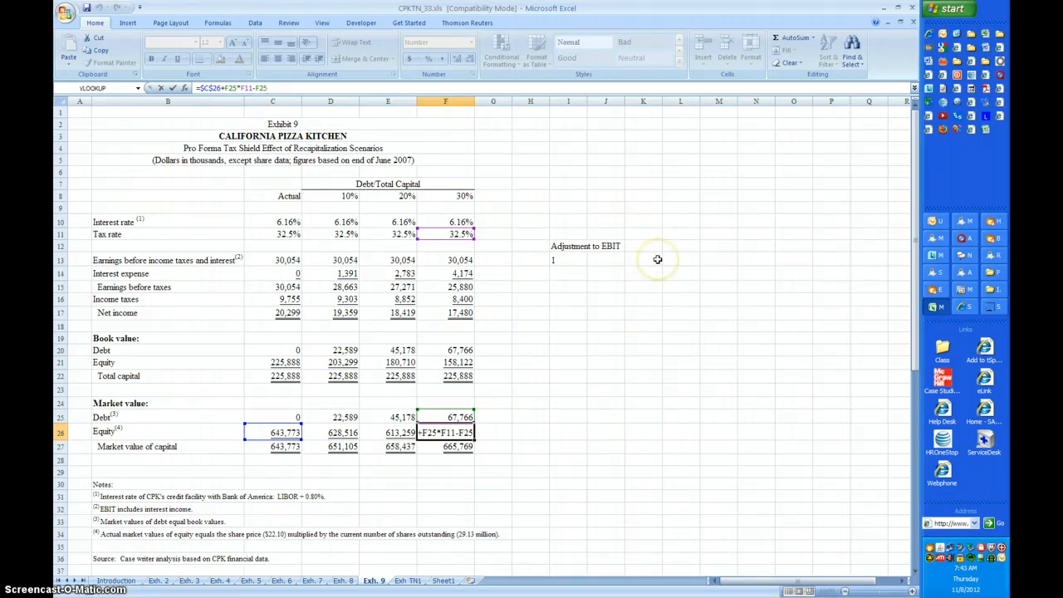
- Close the 30% scenario's market equity formula and review the Actual, 10%, 20% and 30% Debt/Total Capital headings
{"action": "left_click", "coordinate": [658, 374]}
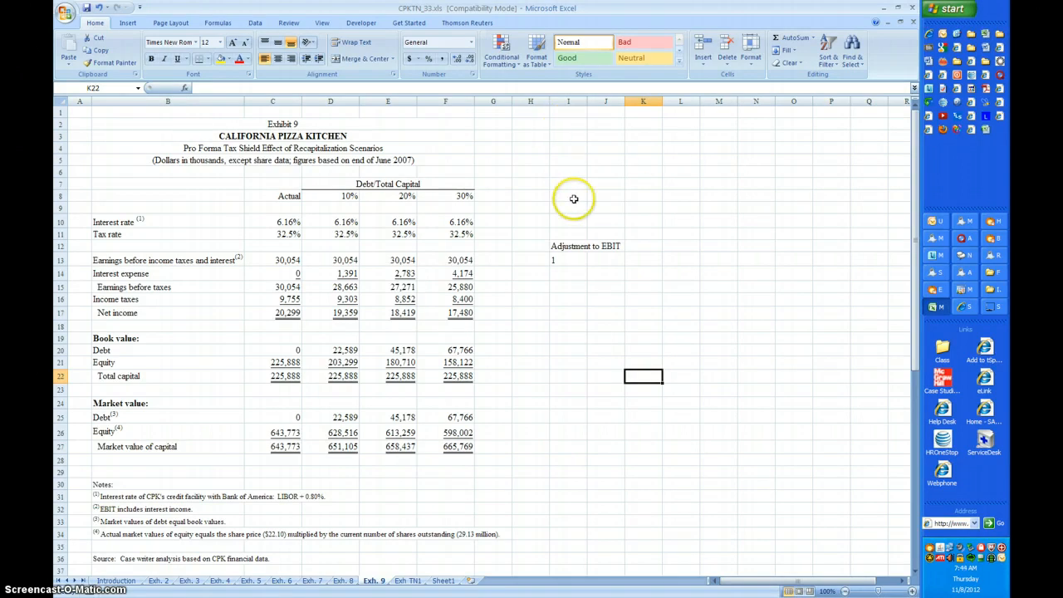
{"action": "left_click", "coordinate": [290, 200]}
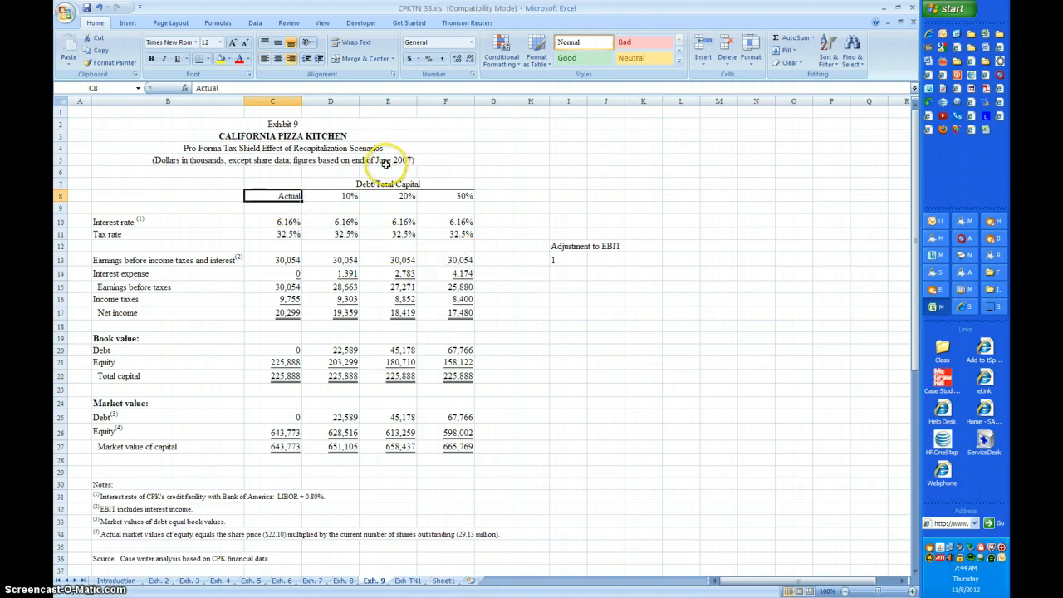
{"action": "left_click", "coordinate": [344, 196]}
{"action": "left_click", "coordinate": [392, 196]}
{"action": "left_click", "coordinate": [443, 196]}
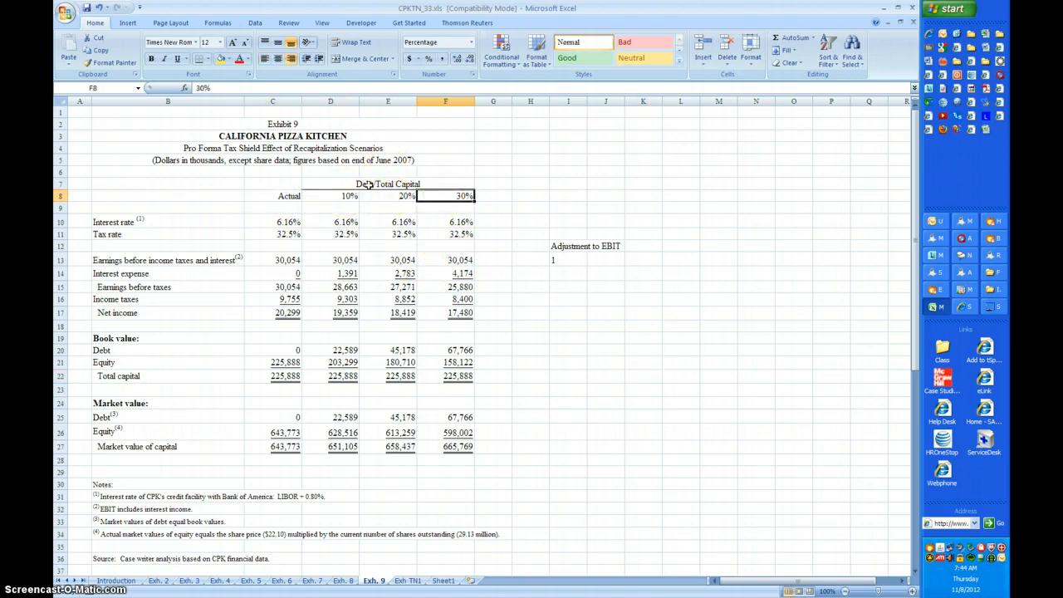
{"action": "left_click", "coordinate": [355, 185]}
{"action": "left_click", "coordinate": [353, 196]}
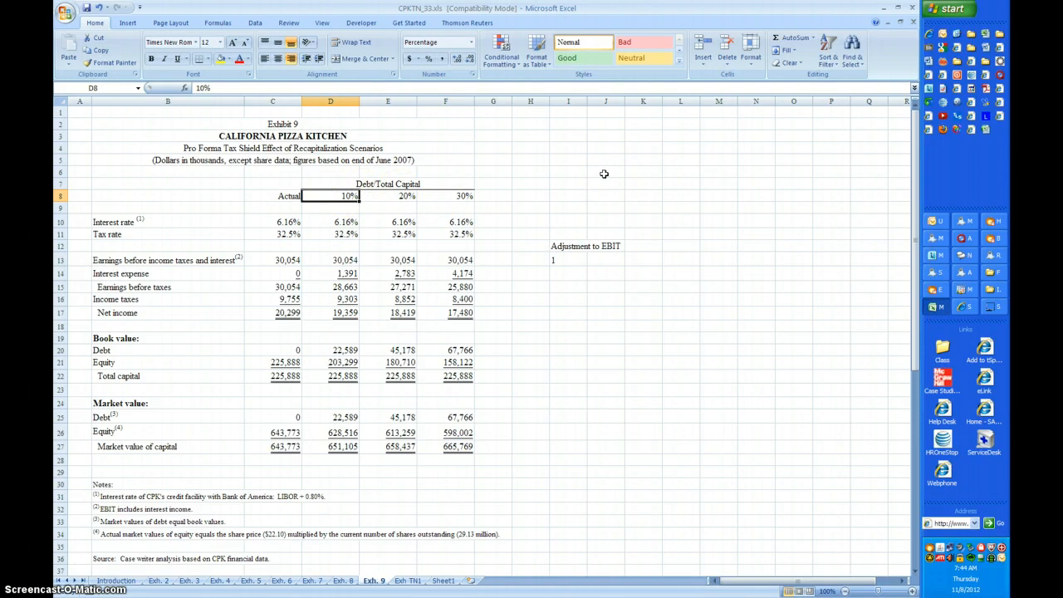
{"action": "left_click", "coordinate": [390, 197]}
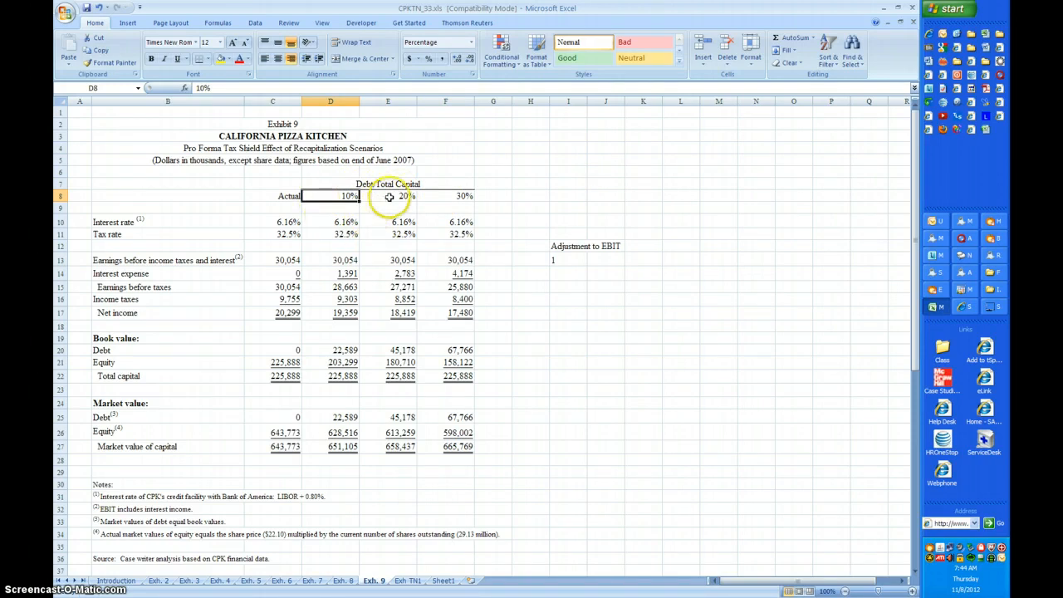
{"action": "left_click", "coordinate": [465, 196]}
{"action": "left_click", "coordinate": [346, 195]}
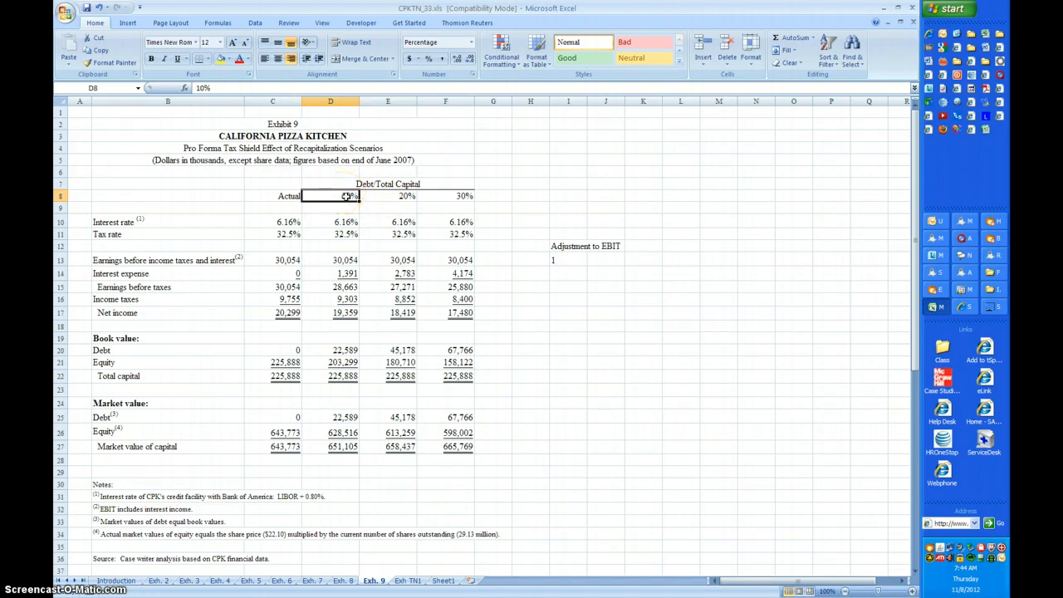
- Examine the book-value total capital formula for Actual and the debt, equity and total capital formulas for the 10% scenario
{"action": "left_click", "coordinate": [283, 376]}
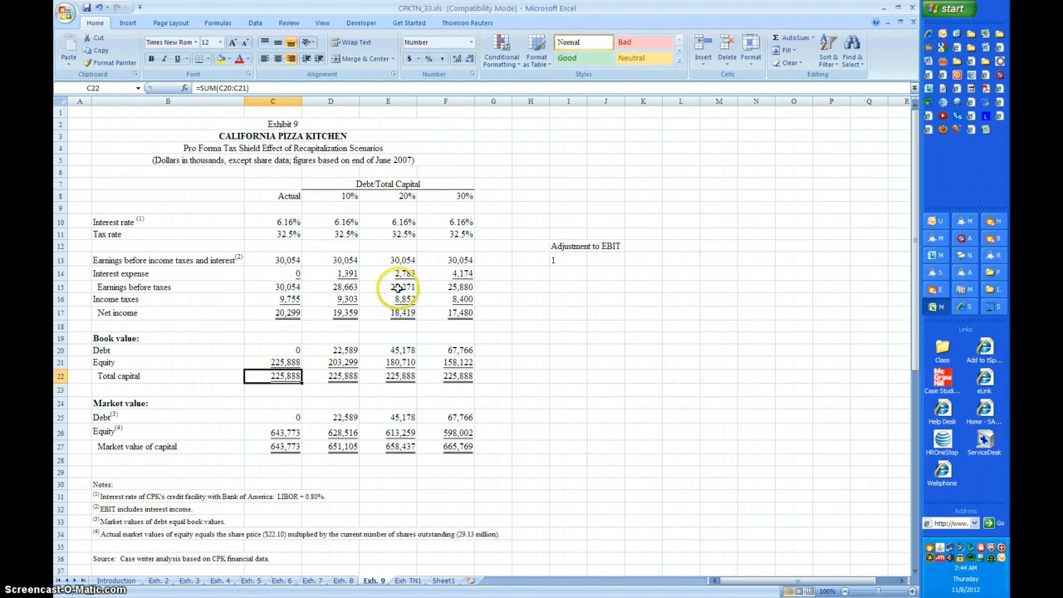
{"action": "left_click", "coordinate": [340, 350]}
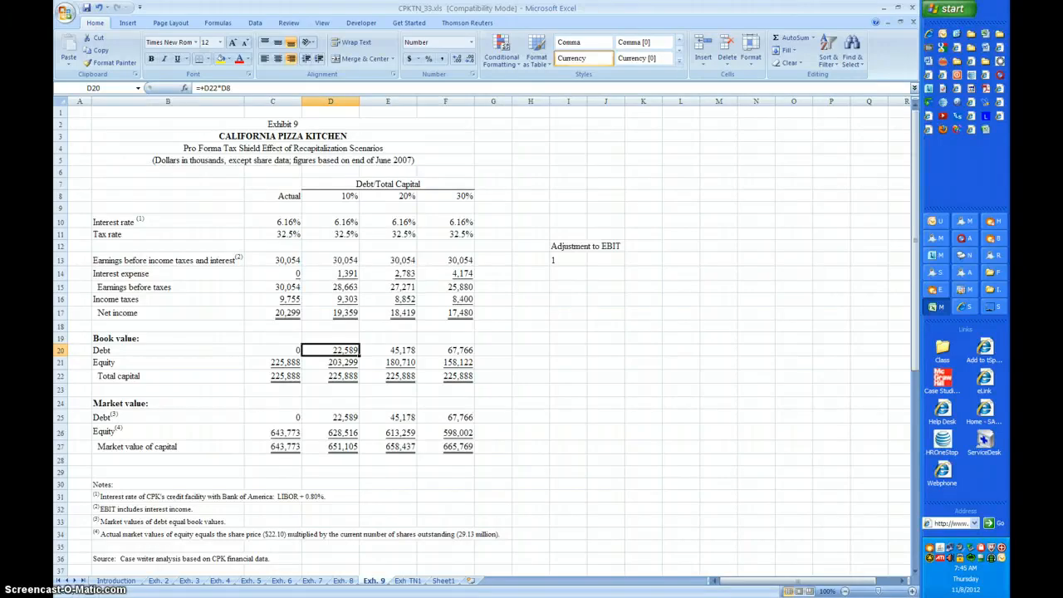
{"action": "left_click", "coordinate": [351, 363]}
{"action": "left_click", "coordinate": [350, 374]}
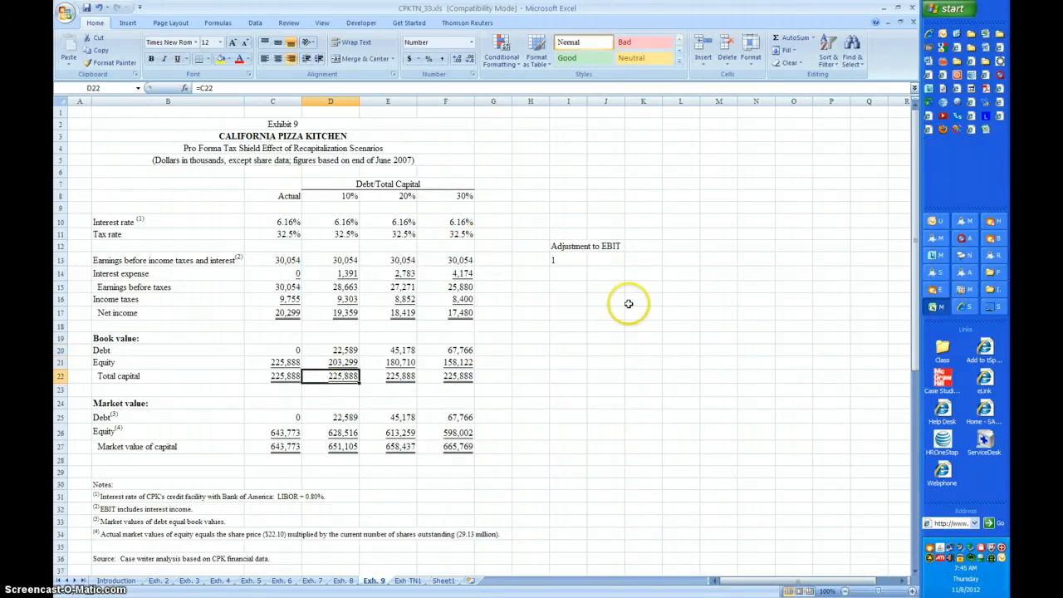
- Compare book-value total capital across the Actual, 10%, 20% and 30% scenarios and check the 10% scenario's book equity formula
{"action": "left_click", "coordinate": [279, 380]}
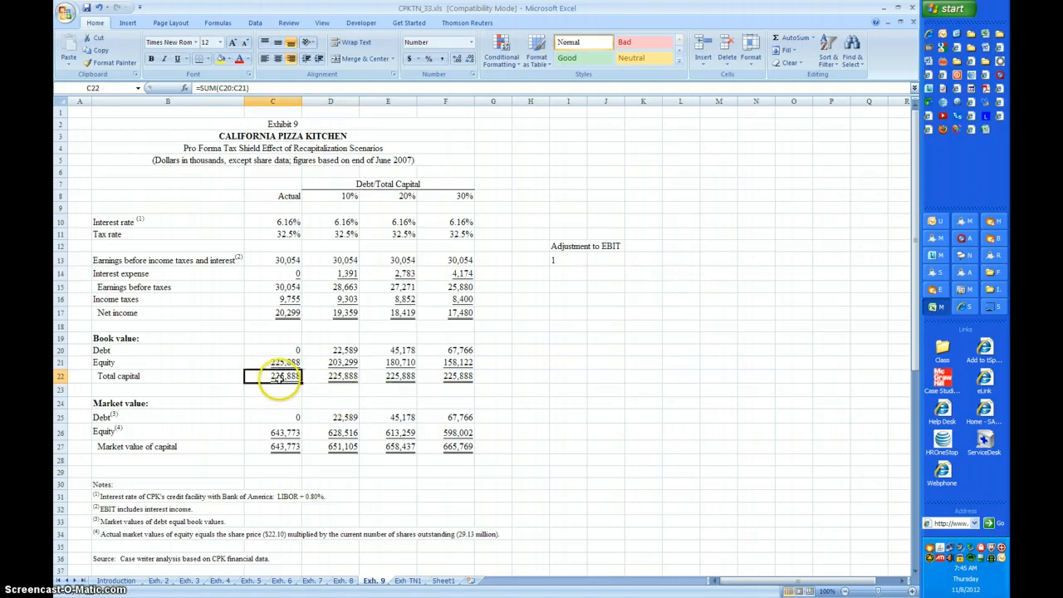
{"action": "left_click", "coordinate": [333, 386]}
{"action": "left_click", "coordinate": [331, 376]}
{"action": "left_click", "coordinate": [282, 375]}
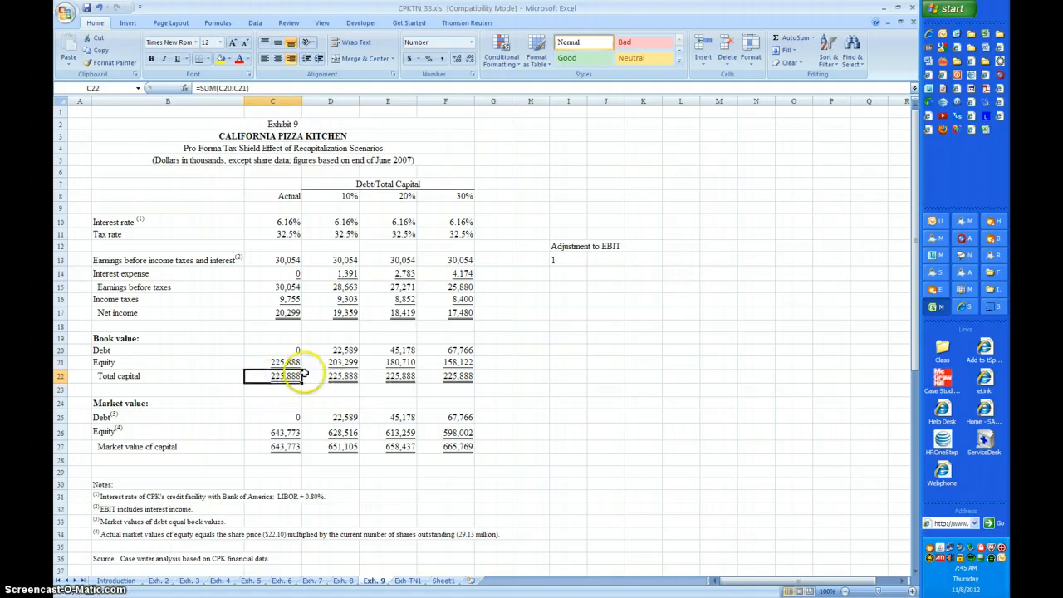
{"action": "left_click", "coordinate": [342, 375]}
{"action": "left_click", "coordinate": [401, 375]}
{"action": "left_click", "coordinate": [454, 375]}
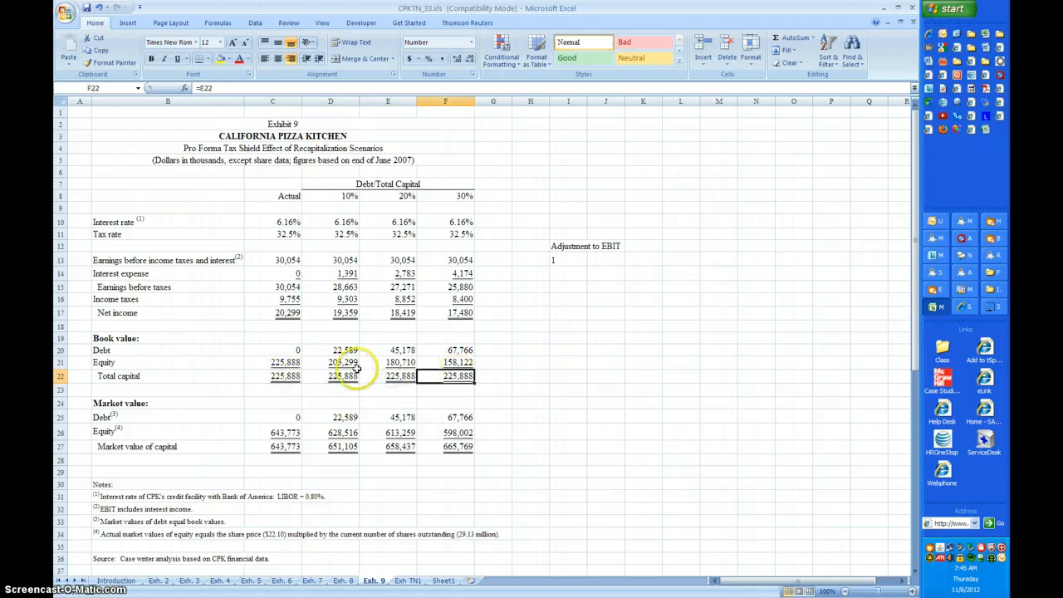
{"action": "left_click", "coordinate": [292, 365]}
{"action": "left_click", "coordinate": [332, 373]}
{"action": "left_click", "coordinate": [400, 375]}
{"action": "left_click", "coordinate": [454, 375]}
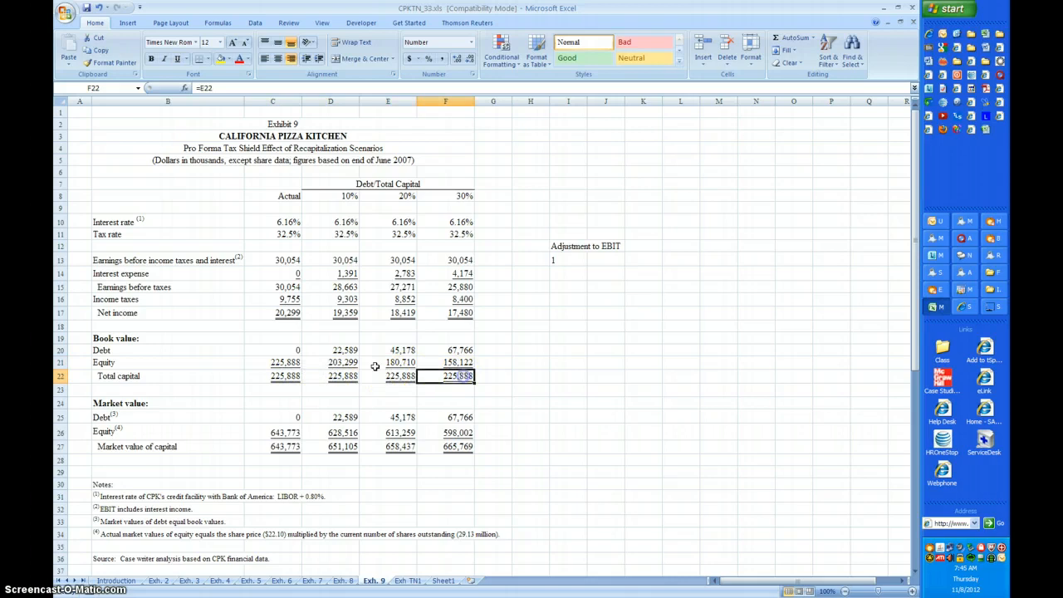
{"action": "left_click", "coordinate": [349, 363]}
{"action": "left_click", "coordinate": [342, 362]}
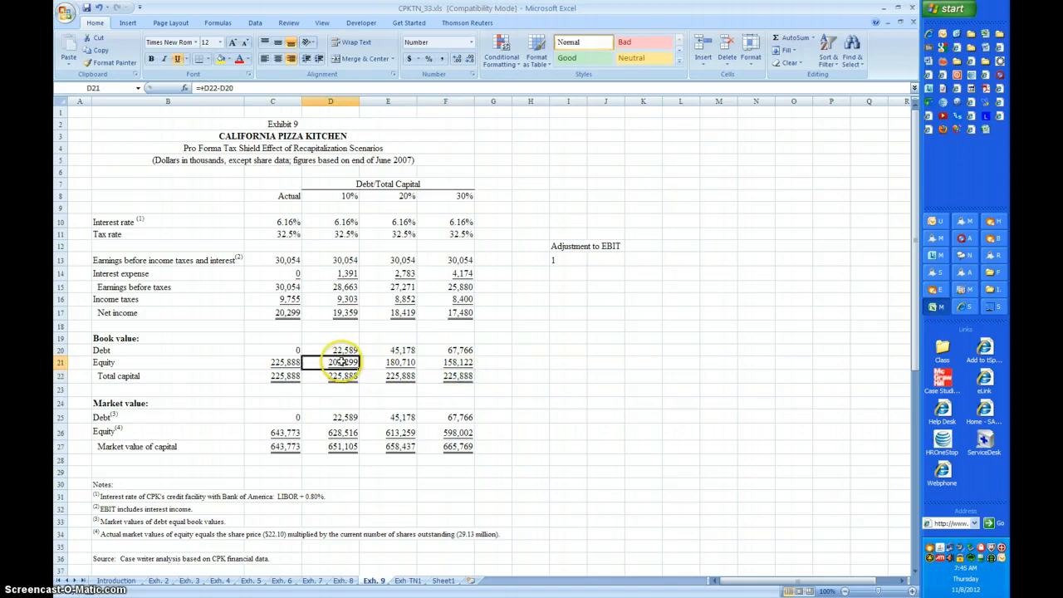
{"action": "left_click", "coordinate": [401, 376]}
{"action": "left_click", "coordinate": [459, 377]}
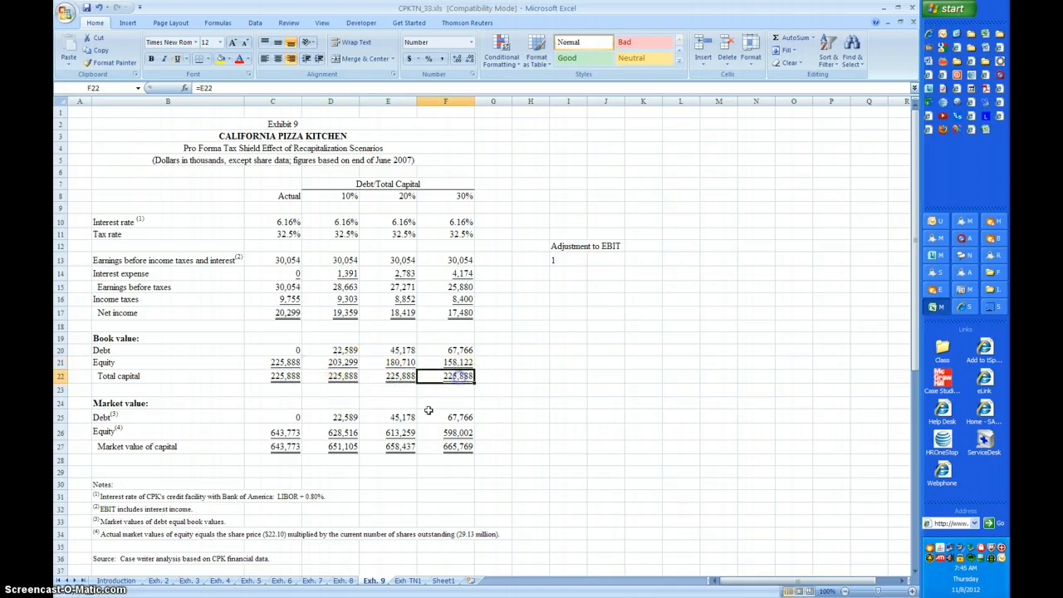
- Examine the market value debt and equity labels, the Actual equity formula and note 4 on share price times shares outstanding
{"action": "left_click", "coordinate": [172, 420]}
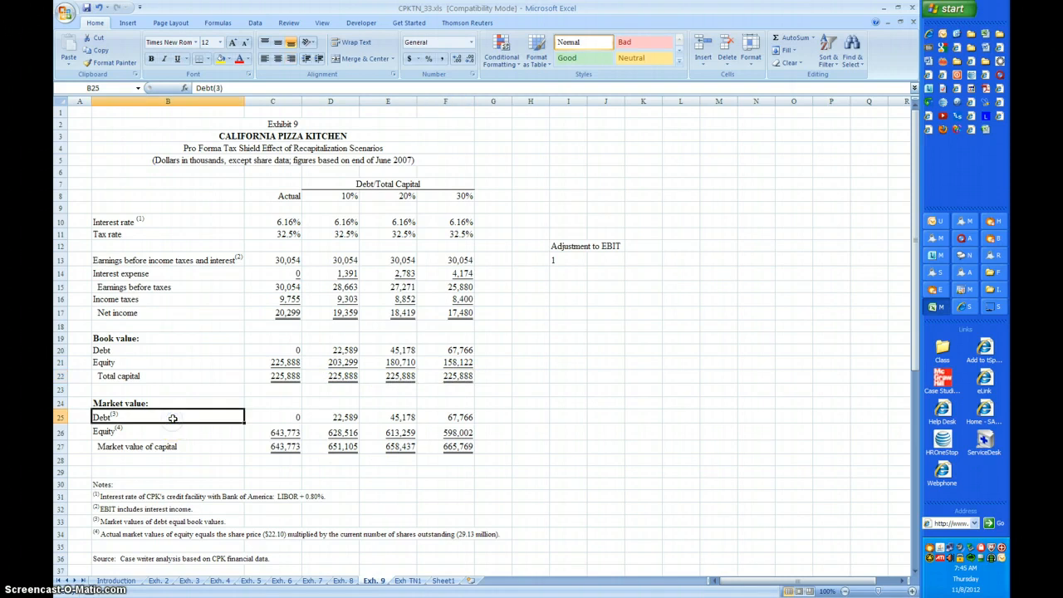
{"action": "left_click", "coordinate": [176, 431]}
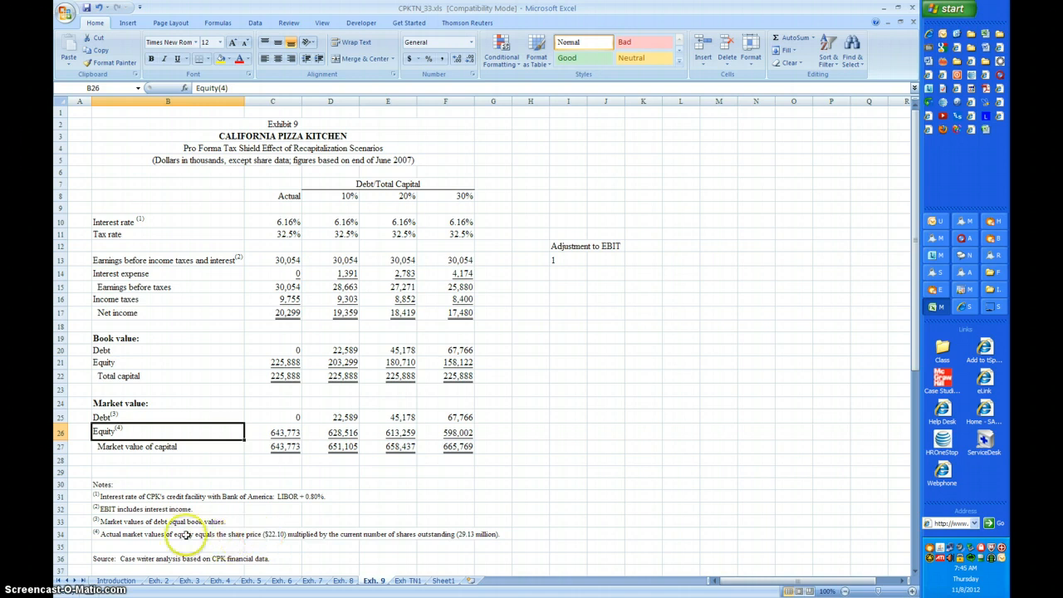
{"action": "left_click", "coordinate": [282, 433]}
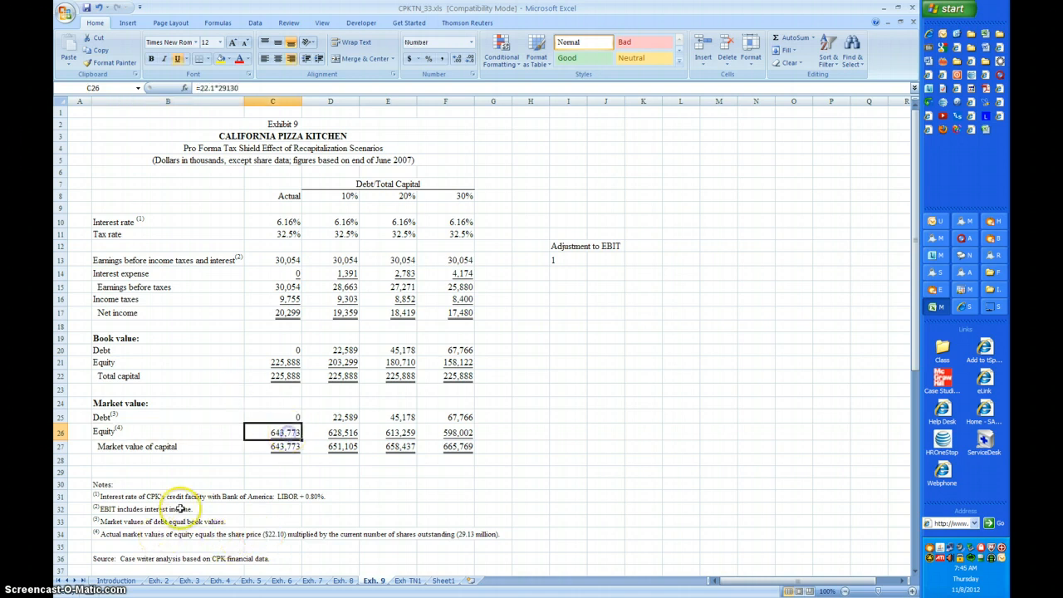
{"action": "left_click", "coordinate": [106, 534]}
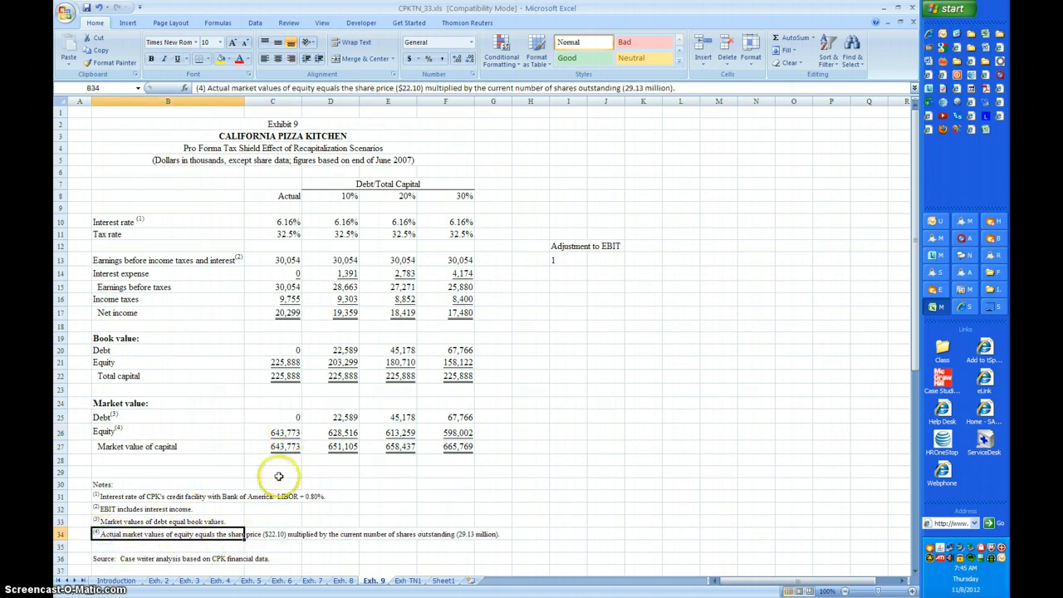
{"action": "left_click", "coordinate": [281, 431]}
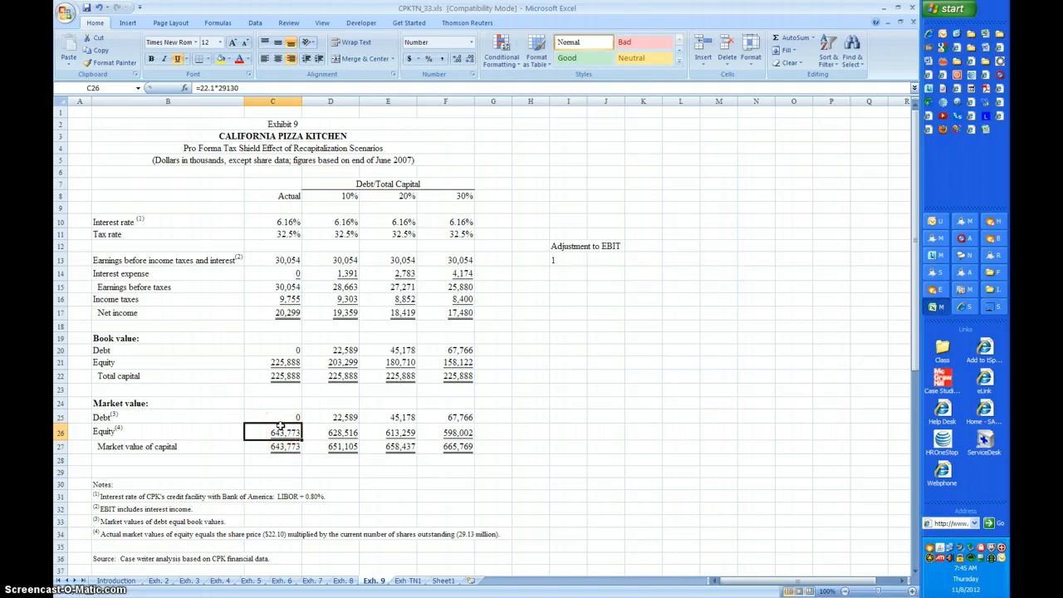
- Trace the 10% scenario's market equity formula to the Actual equity, the tax rate and the scenario's debt
{"action": "left_click", "coordinate": [333, 434]}
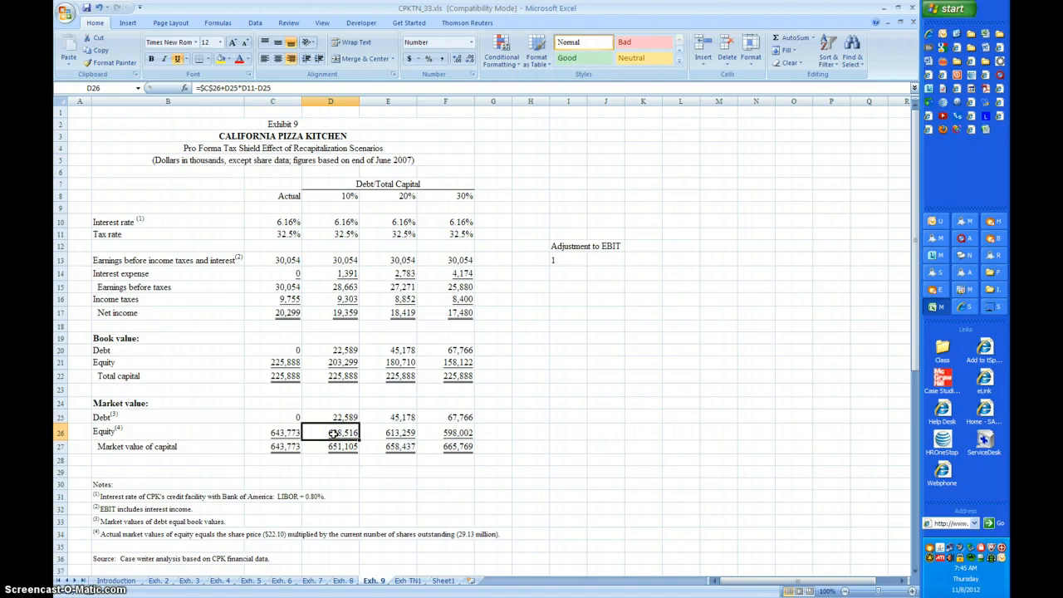
{"action": "left_click", "coordinate": [278, 434]}
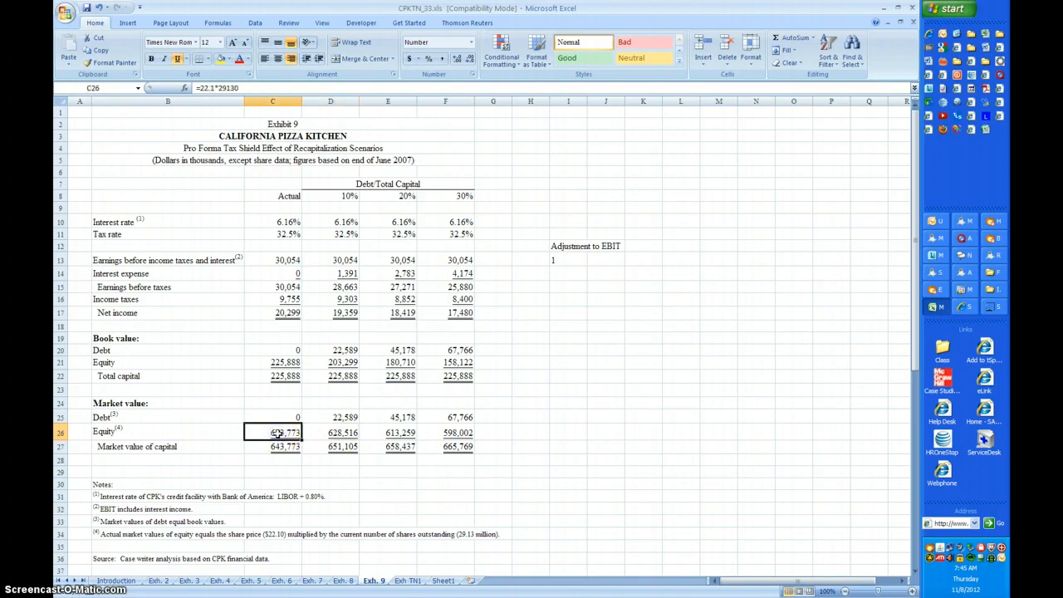
{"action": "left_click", "coordinate": [340, 433]}
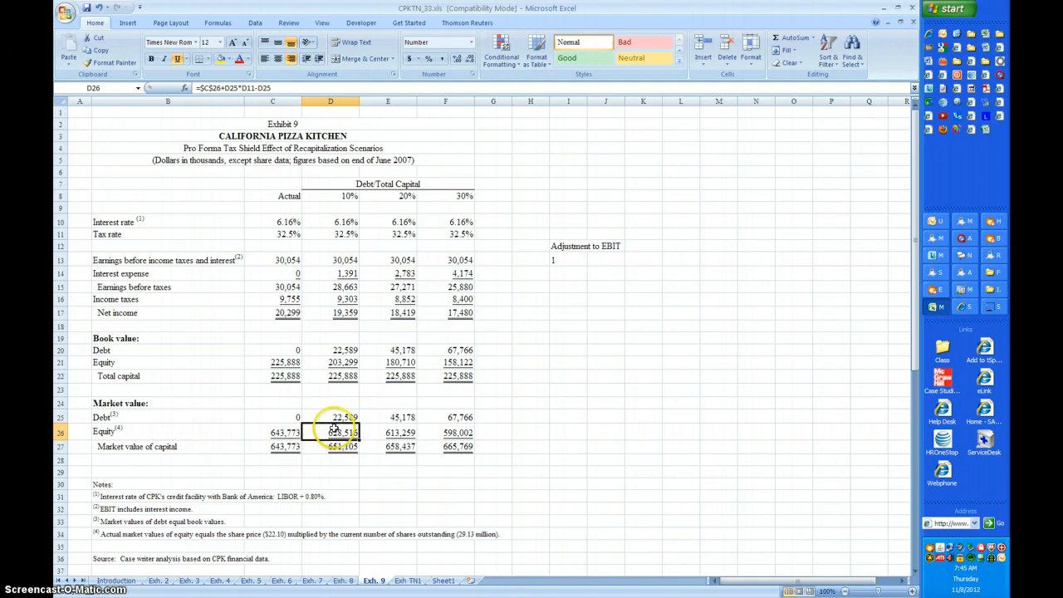
{"action": "double_click", "coordinate": [333, 426]}
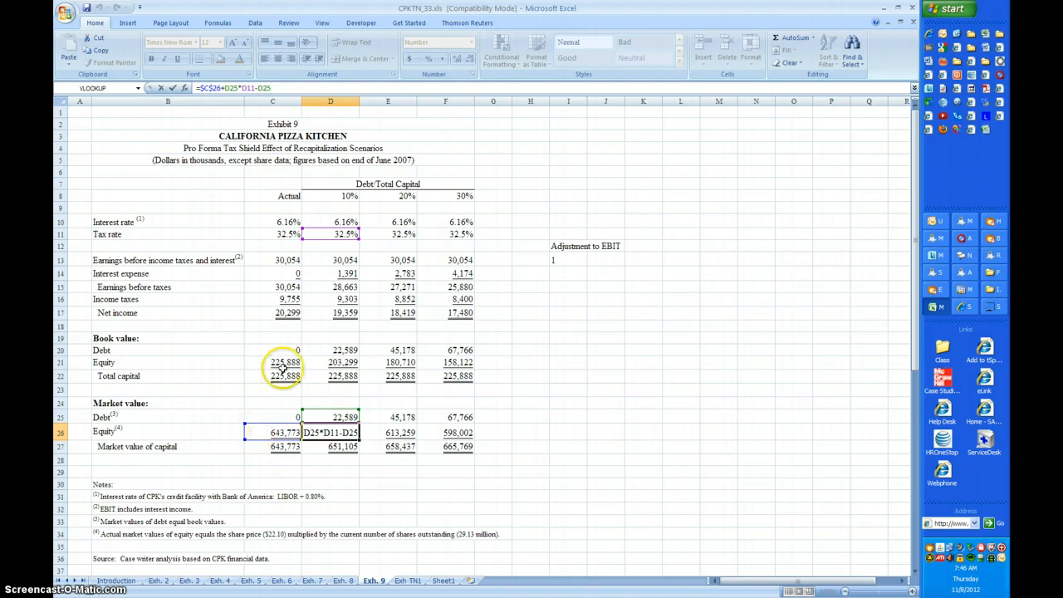
{"action": "left_click", "coordinate": [256, 88]}
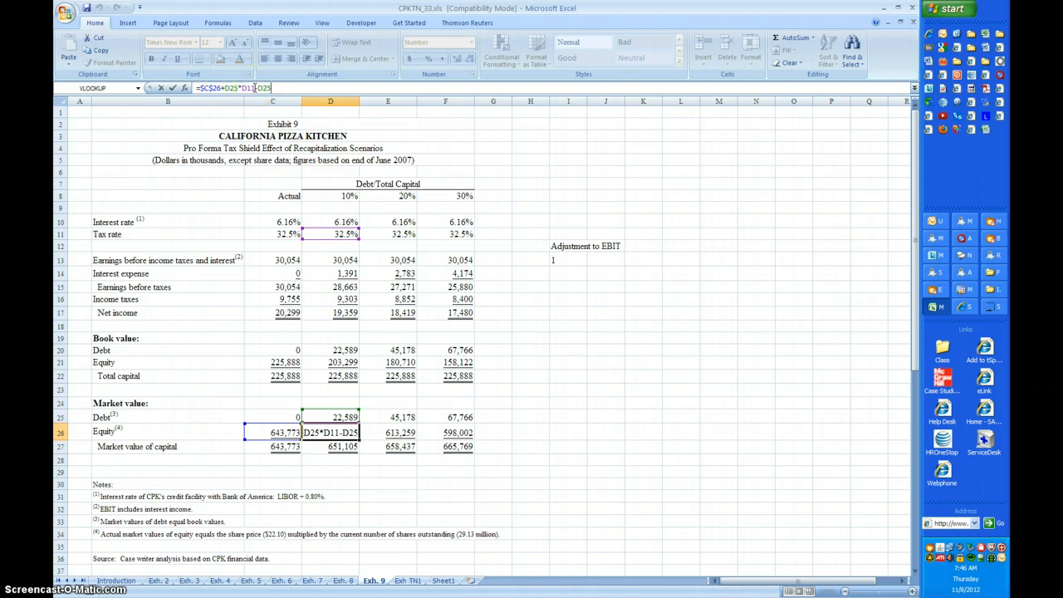
{"action": "left_click", "coordinate": [332, 239]}
{"action": "left_click", "coordinate": [223, 88]}
{"action": "left_click", "coordinate": [326, 415]}
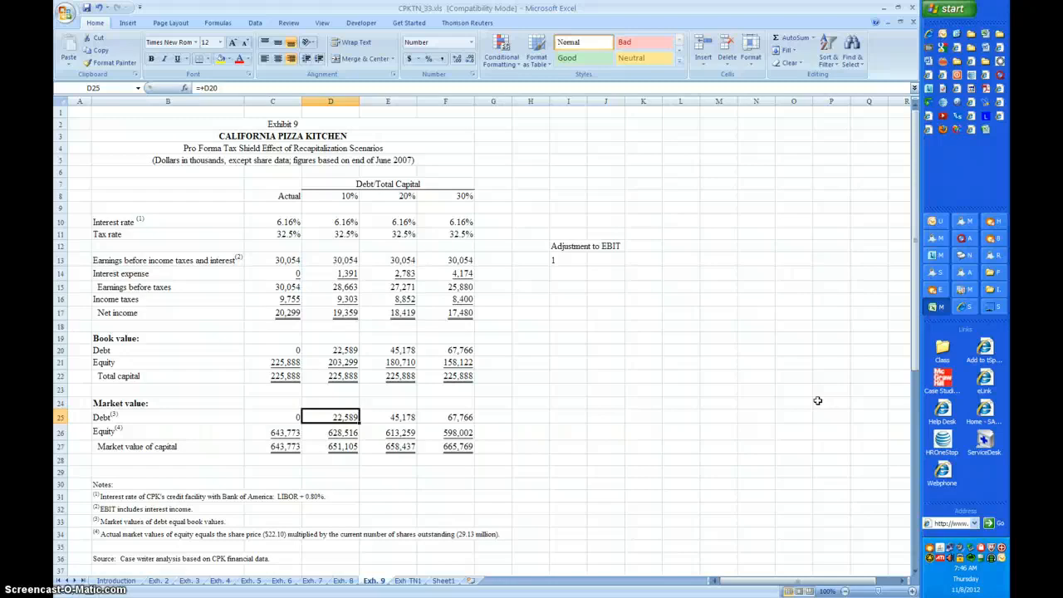
- Trace the 10% scenario's market value of debt back to its book-value debt formula
{"action": "left_click", "coordinate": [293, 427]}
{"action": "left_click", "coordinate": [336, 415]}
{"action": "left_click", "coordinate": [226, 89]}
{"action": "left_click", "coordinate": [346, 349]}
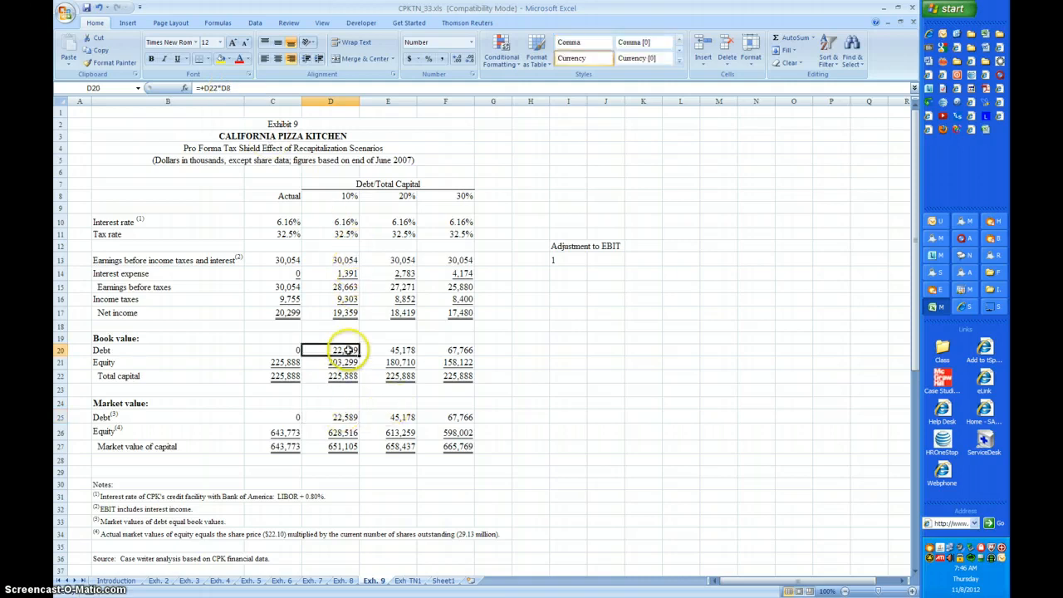
- Open the 10% scenario's market equity formula for editing and examine its equity, tax shield and debt terms
{"action": "left_click", "coordinate": [333, 434]}
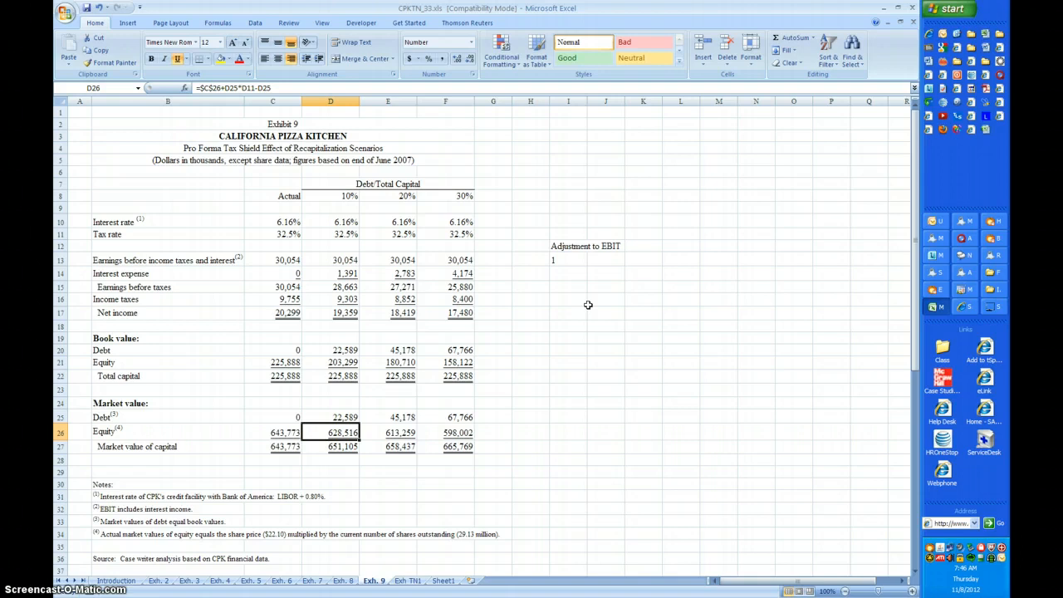
{"action": "key", "text": "F2"}
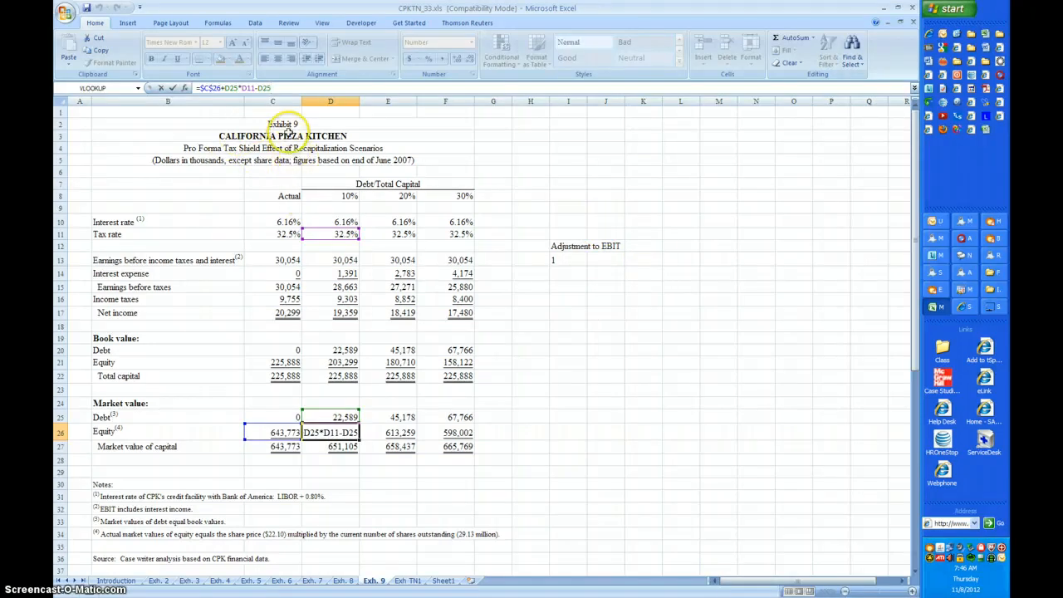
{"action": "left_click", "coordinate": [285, 88]}
{"action": "left_click_drag", "start_coordinate": [285, 89], "coordinate": [200, 90]}
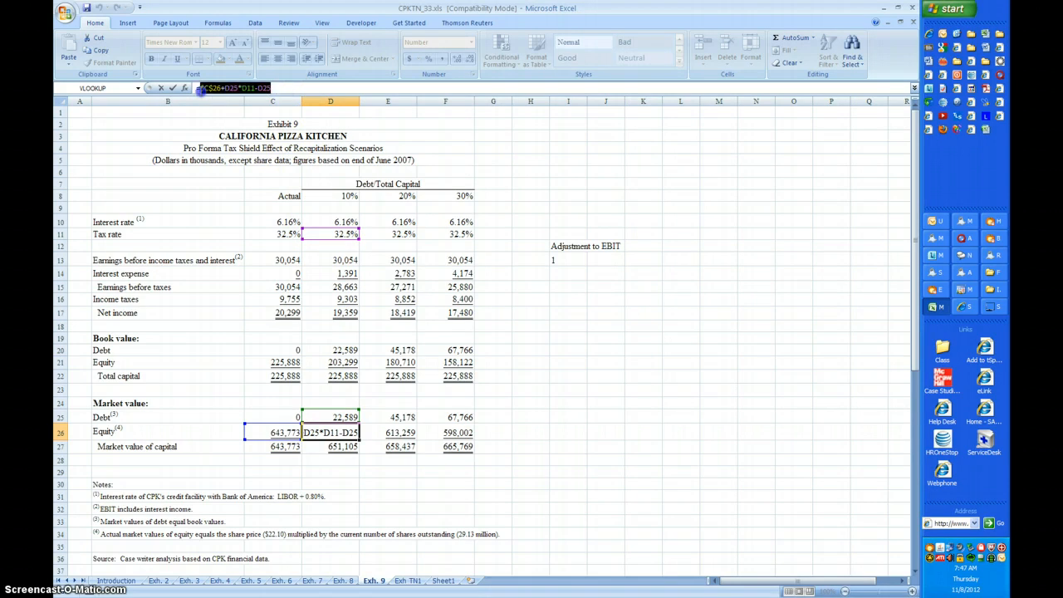
{"action": "left_click", "coordinate": [300, 90]}
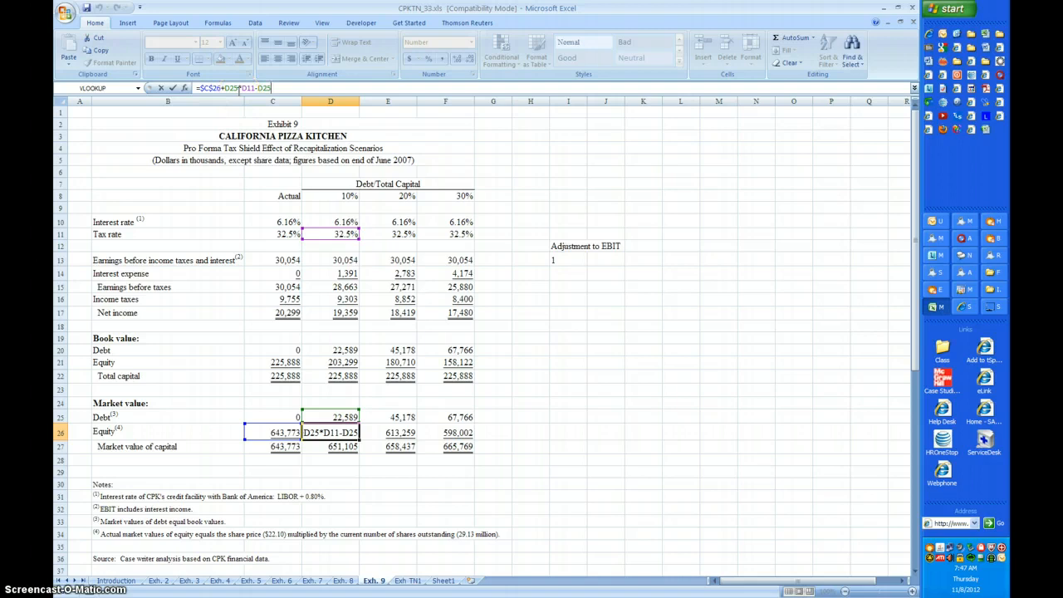
{"action": "left_click", "coordinate": [276, 89]}
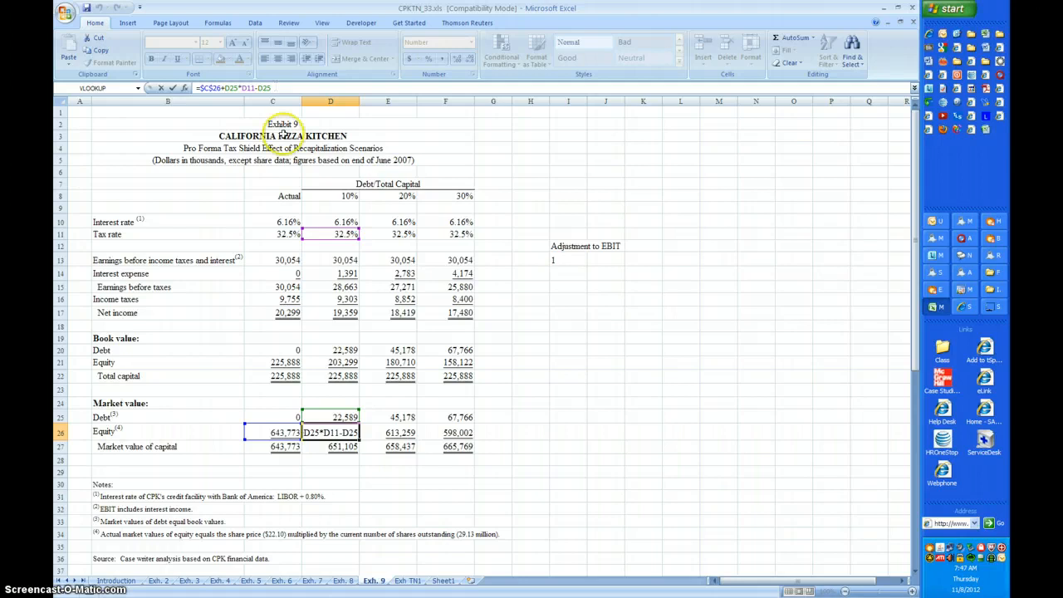
- Compare the market value equity formulas of the 20% and 30% scenarios with the 10% one
{"action": "left_click", "coordinate": [404, 433]}
{"action": "left_click", "coordinate": [399, 415]}
{"action": "left_click", "coordinate": [333, 433]}
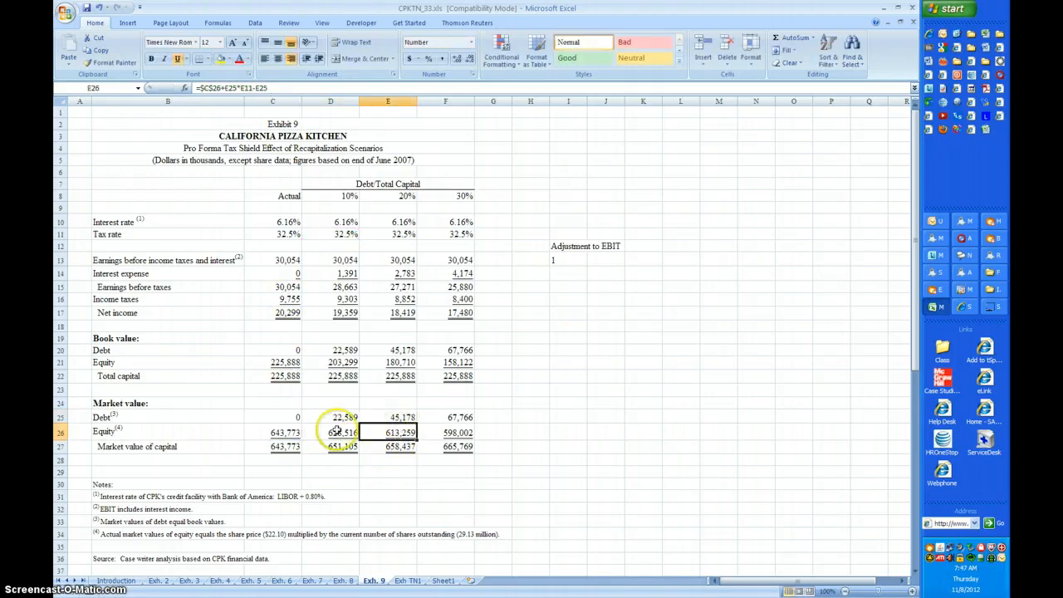
{"action": "left_click", "coordinate": [401, 432]}
{"action": "left_click", "coordinate": [465, 433]}
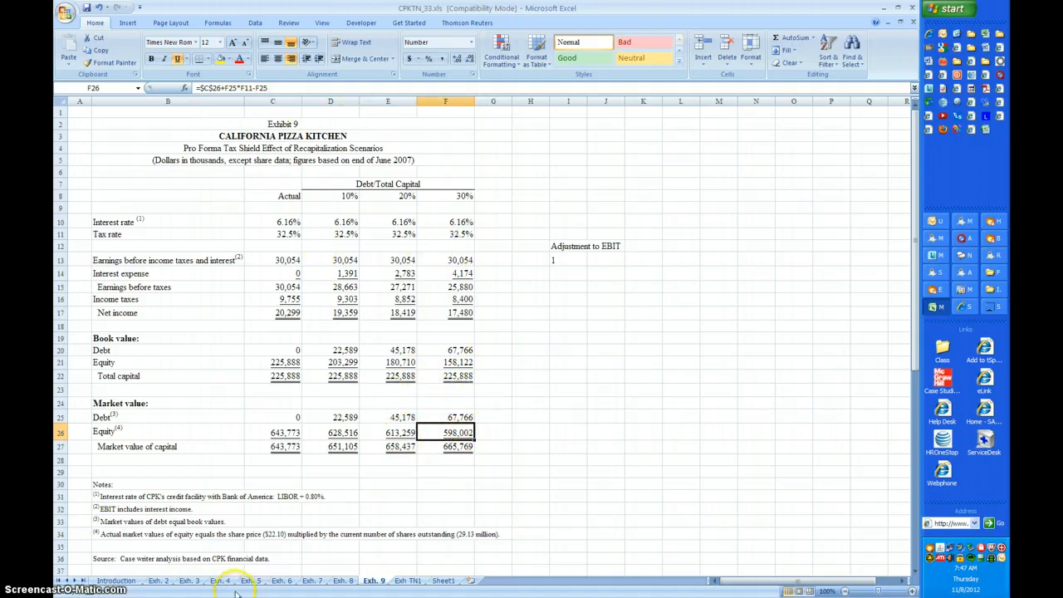
- Open the Exh TN1 worksheet
{"action": "left_click", "coordinate": [407, 580]}
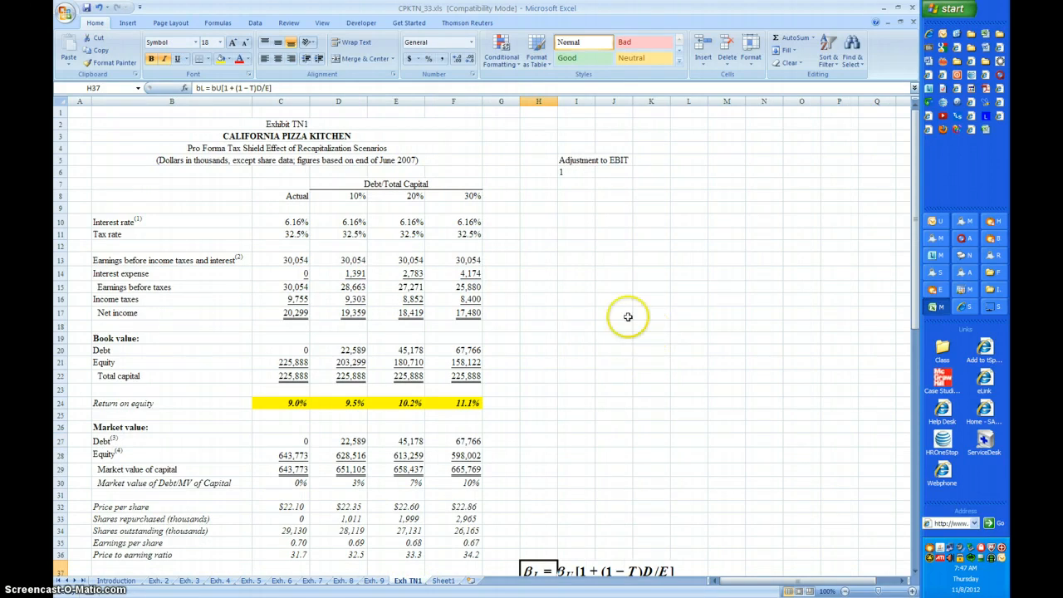
- Compare the interest rate cells of the Actual, 10%, 20% and 30% scenarios to see how they are linked
{"action": "left_click", "coordinate": [299, 219]}
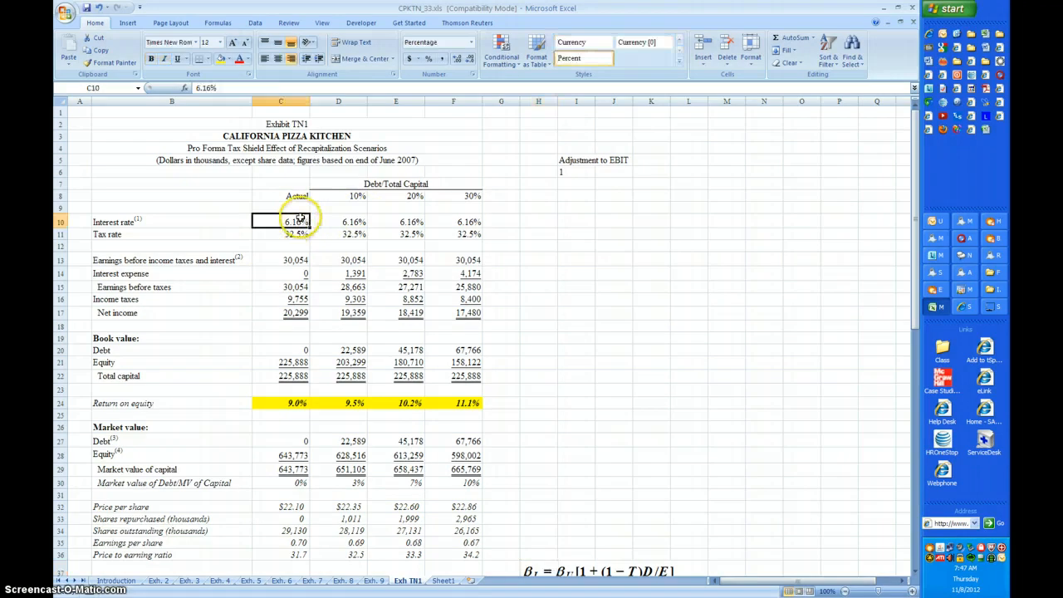
{"action": "left_click", "coordinate": [347, 220]}
{"action": "left_click", "coordinate": [407, 221]}
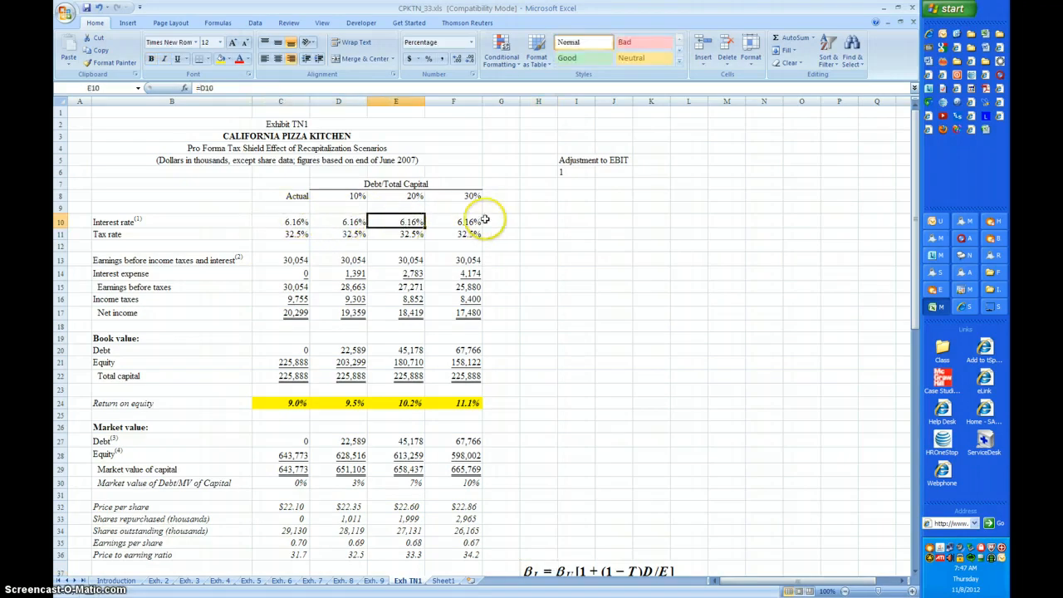
{"action": "left_click", "coordinate": [470, 221]}
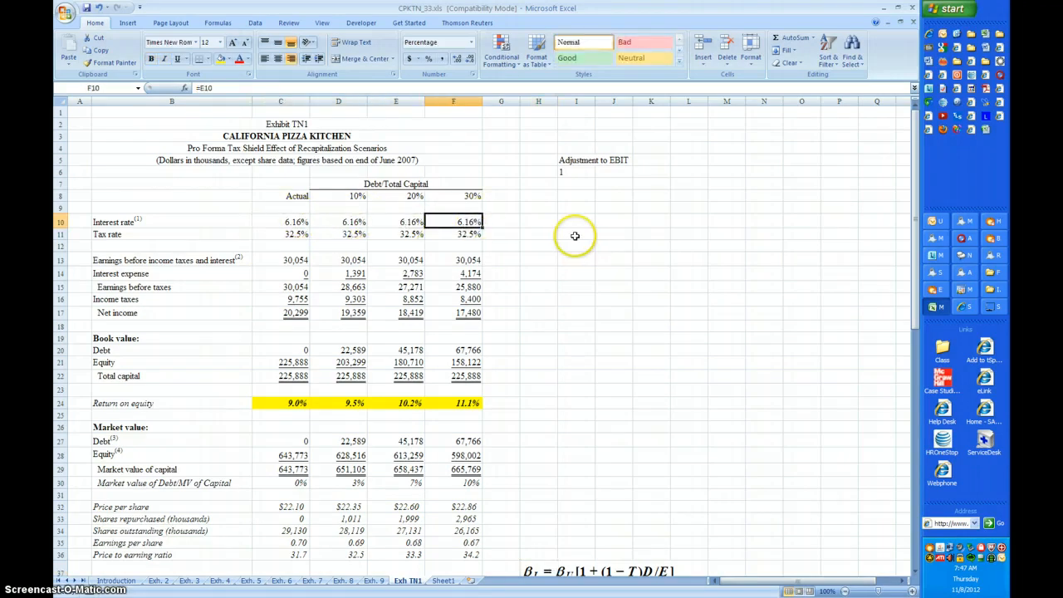
{"action": "left_click", "coordinate": [297, 222]}
{"action": "left_click", "coordinate": [353, 221]}
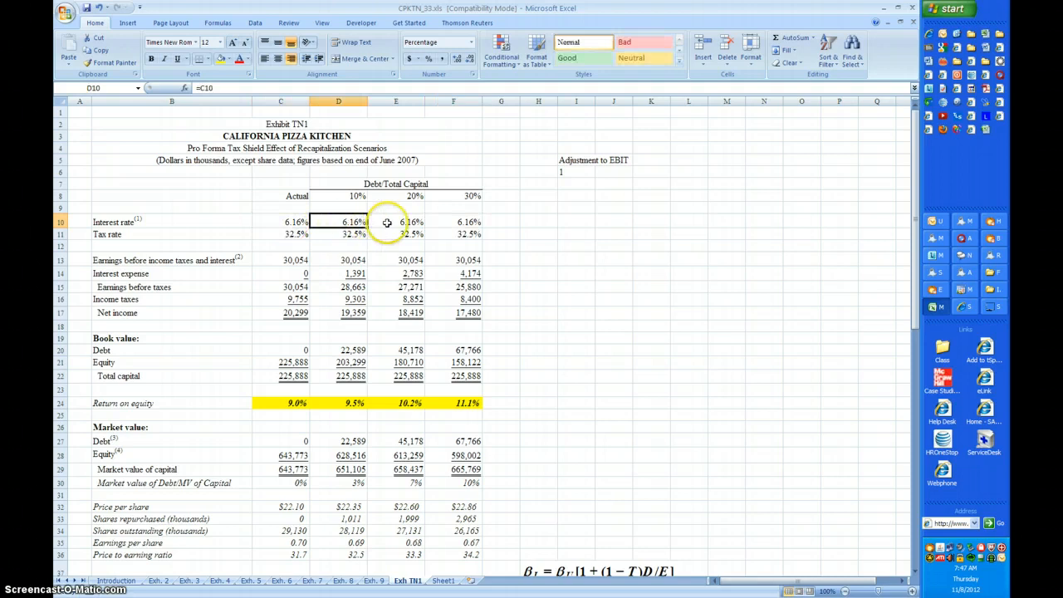
{"action": "left_click", "coordinate": [409, 222]}
{"action": "left_click", "coordinate": [445, 222]}
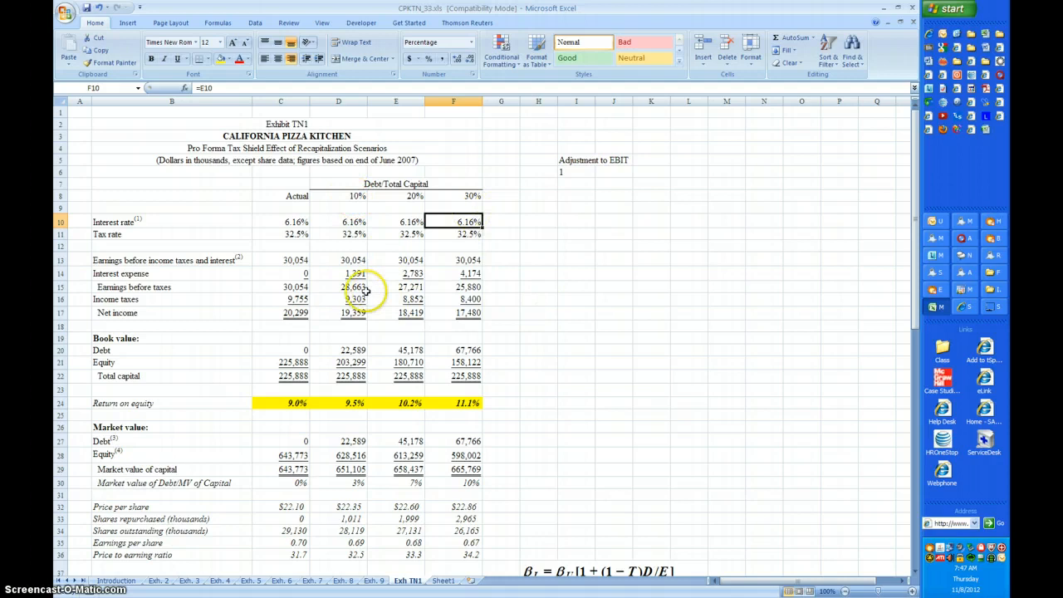
- Examine the Actual column's income calculation from earnings before income taxes and interest down to net income
{"action": "left_click", "coordinate": [288, 260]}
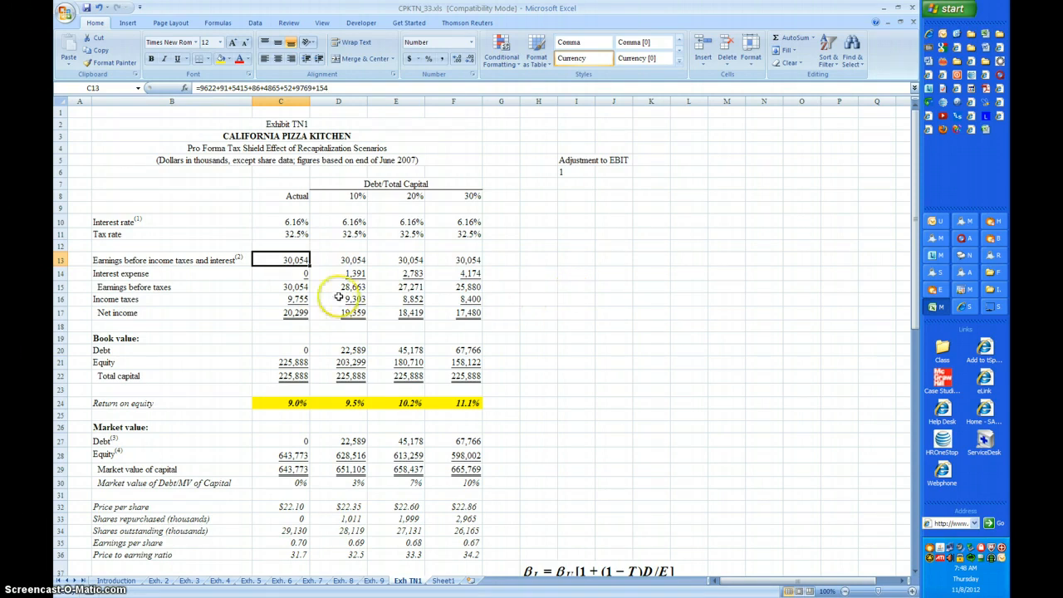
{"action": "left_click", "coordinate": [301, 275]}
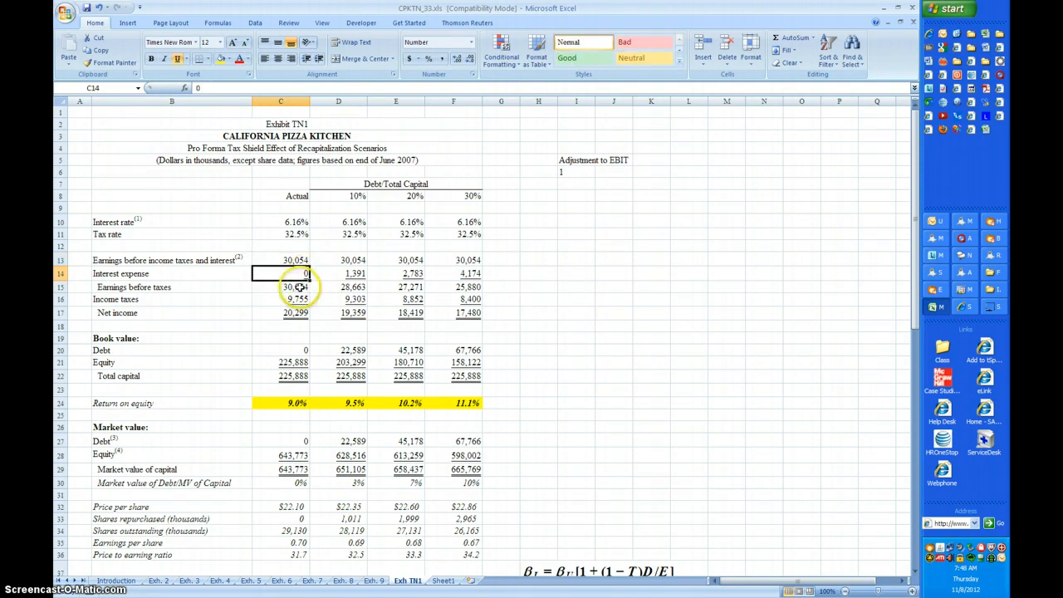
{"action": "left_click", "coordinate": [297, 288]}
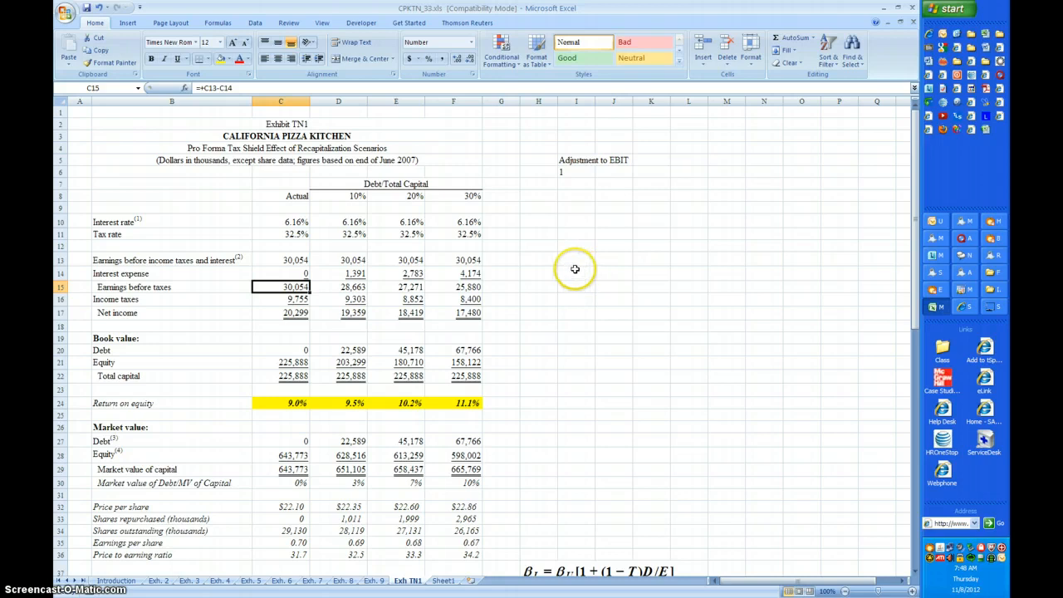
{"action": "left_click", "coordinate": [298, 298]}
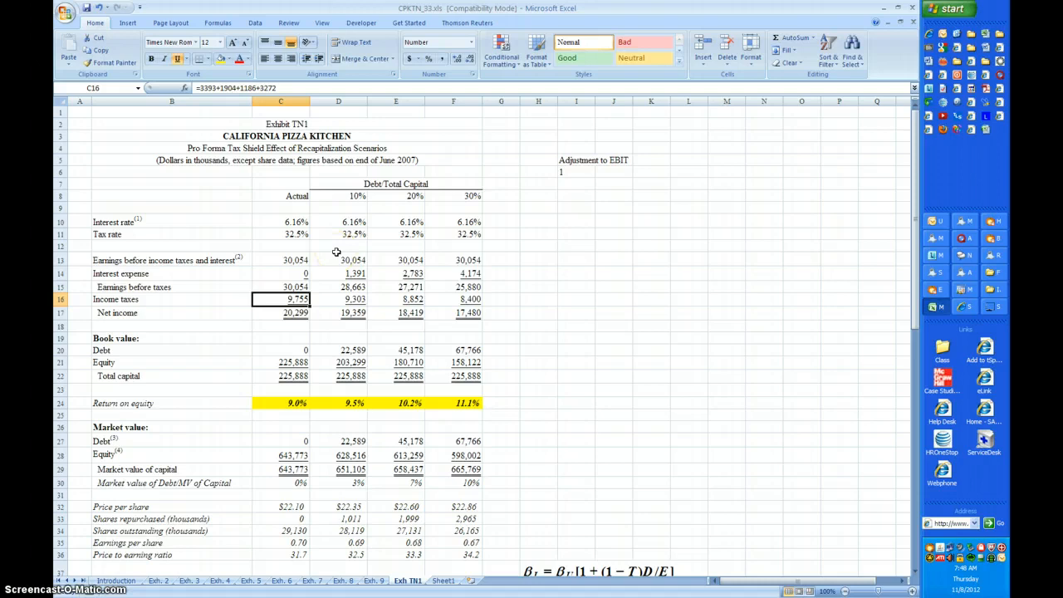
{"action": "left_click", "coordinate": [282, 316]}
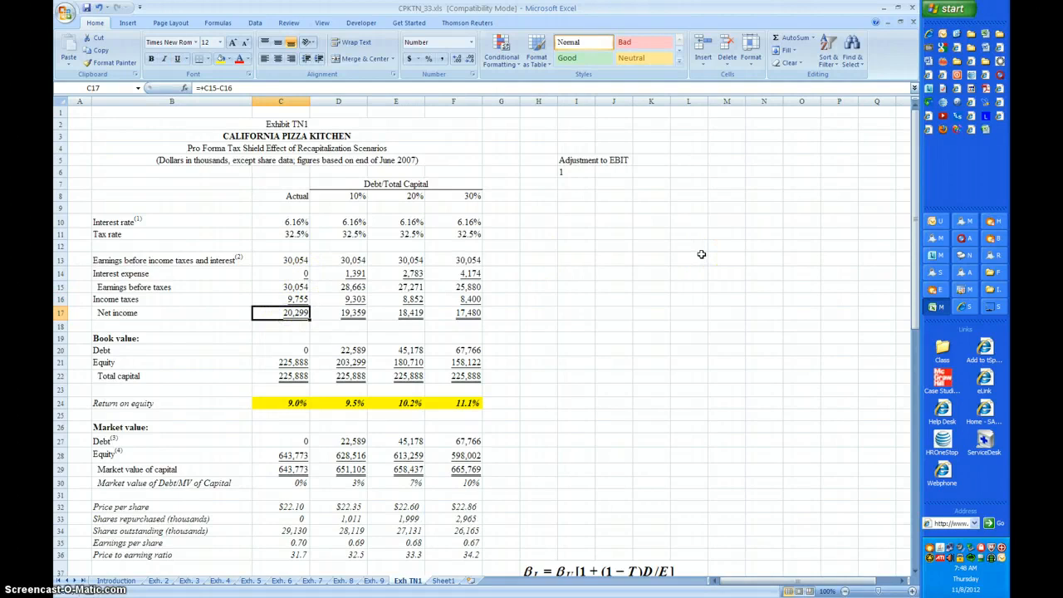
- Review the Actual column's book debt, equity and total capital, and trace the cells its return on equity formula uses
{"action": "left_click", "coordinate": [297, 350]}
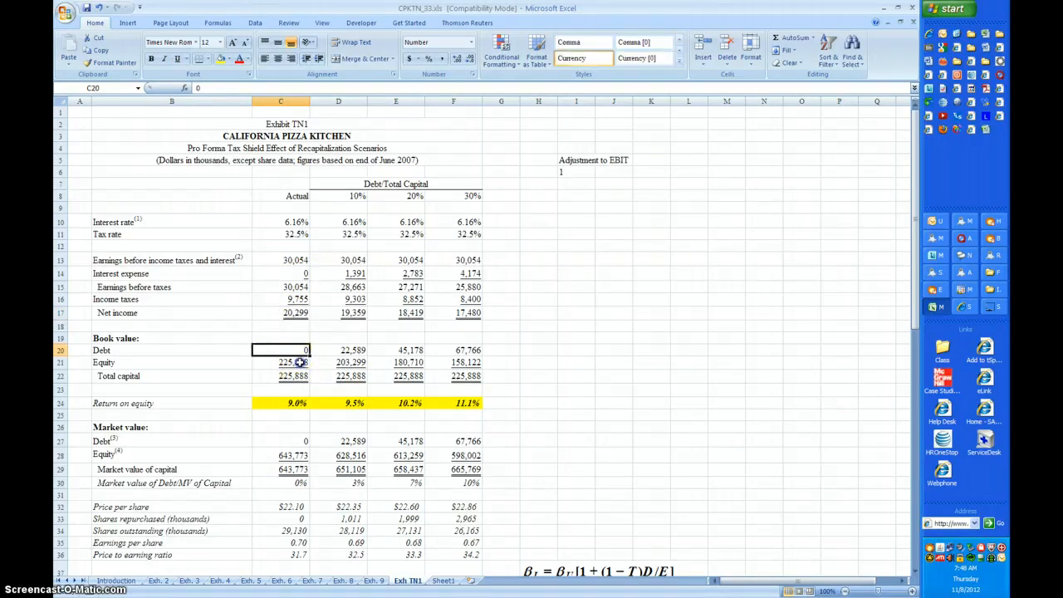
{"action": "left_click", "coordinate": [300, 361]}
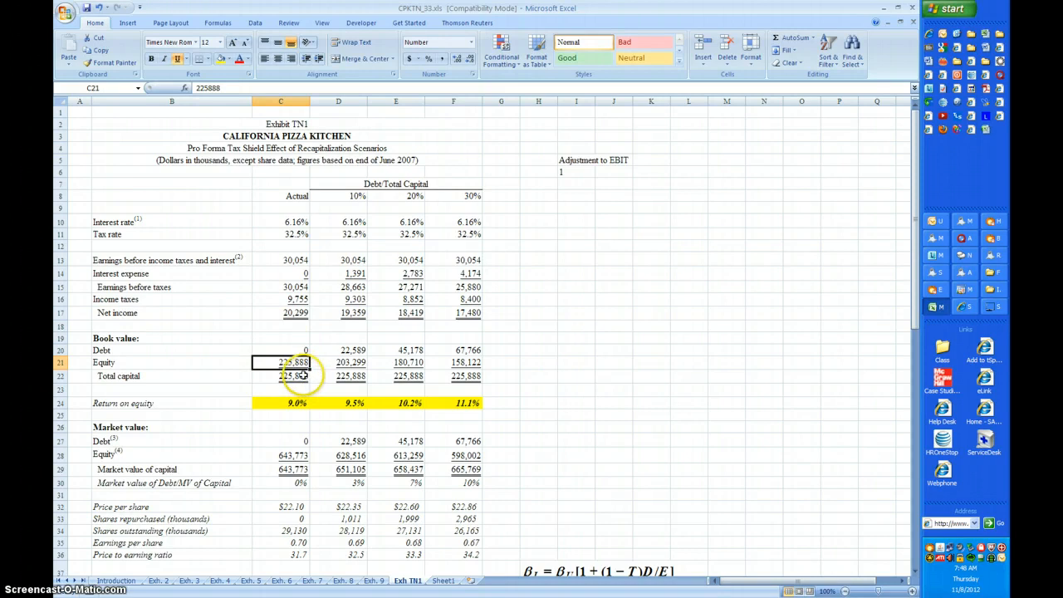
{"action": "left_click", "coordinate": [300, 375]}
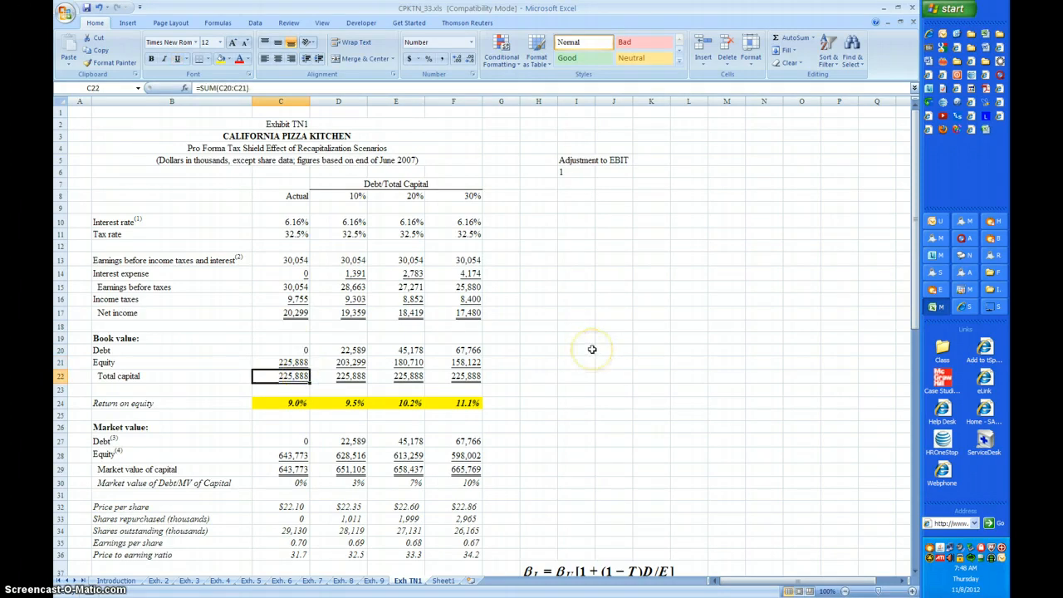
{"action": "left_click", "coordinate": [299, 404]}
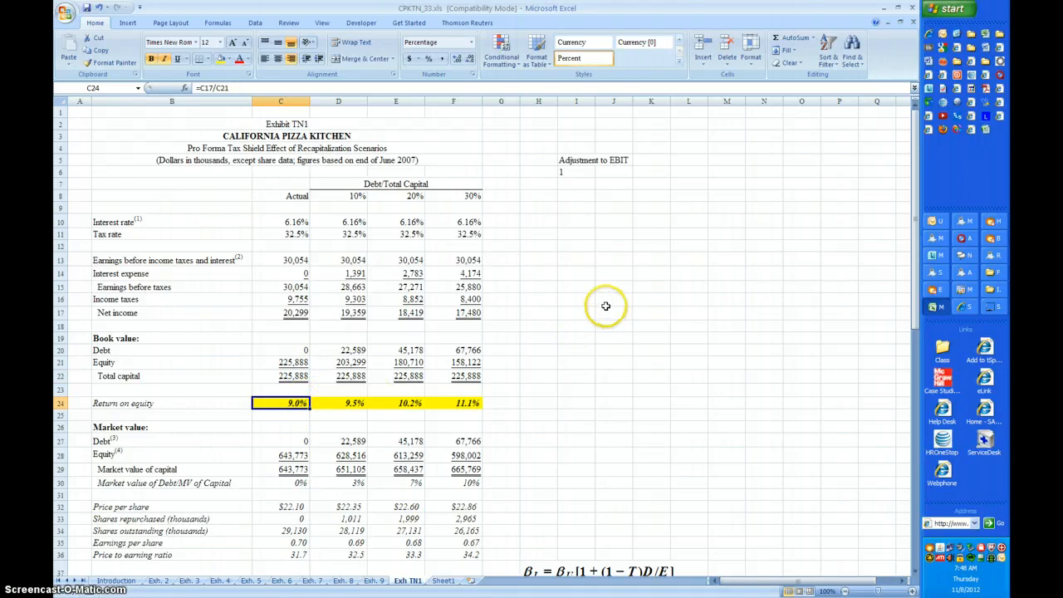
{"action": "key", "text": "F2"}
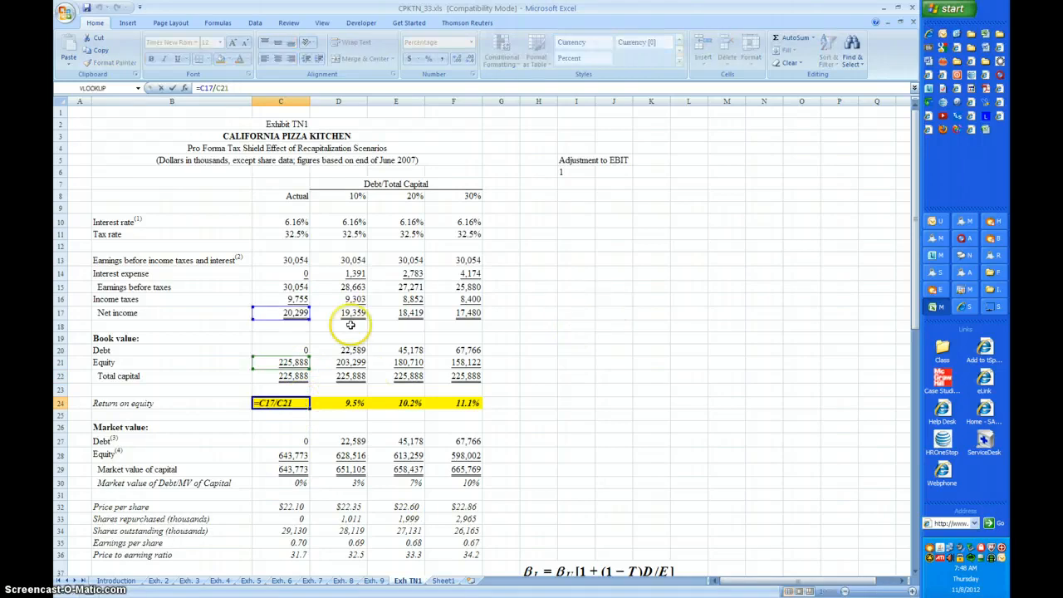
{"action": "key", "text": "Escape"}
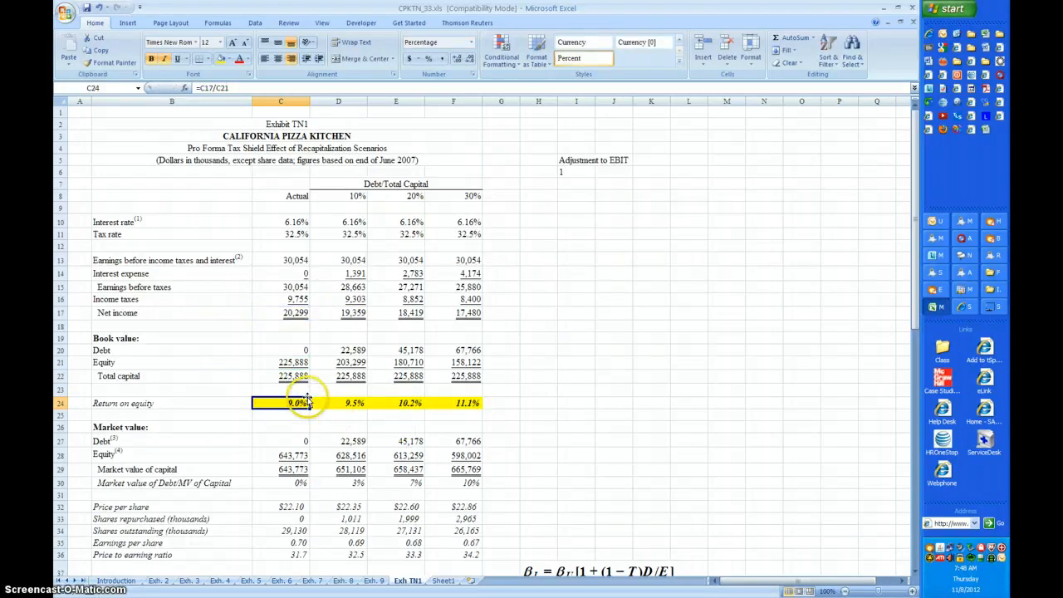
- Examine the 10% scenario's interest expense formula and compare its net income with the Actual column's
{"action": "left_click", "coordinate": [353, 195]}
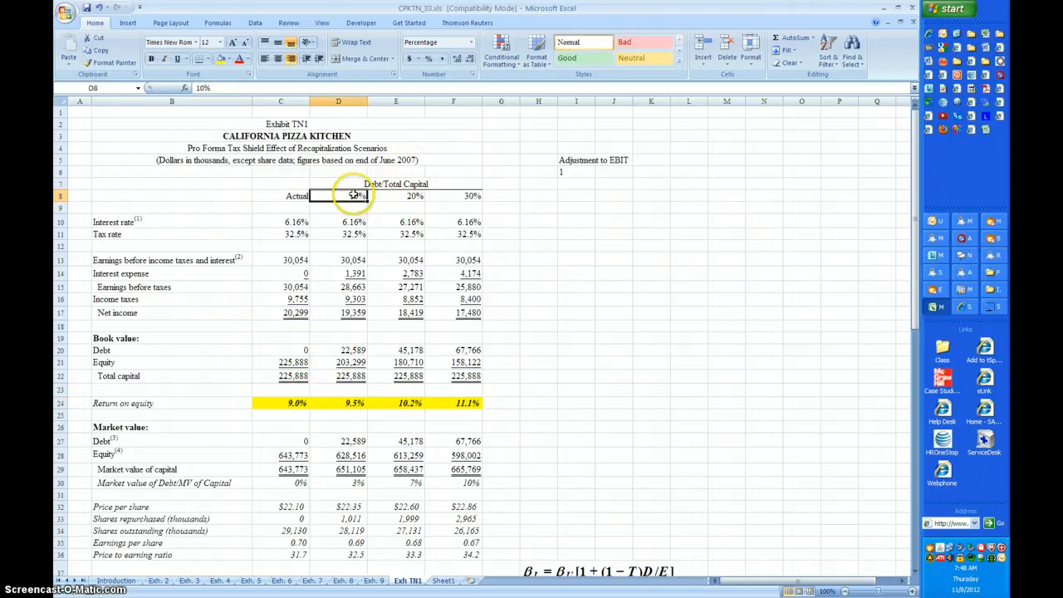
{"action": "left_click", "coordinate": [355, 273]}
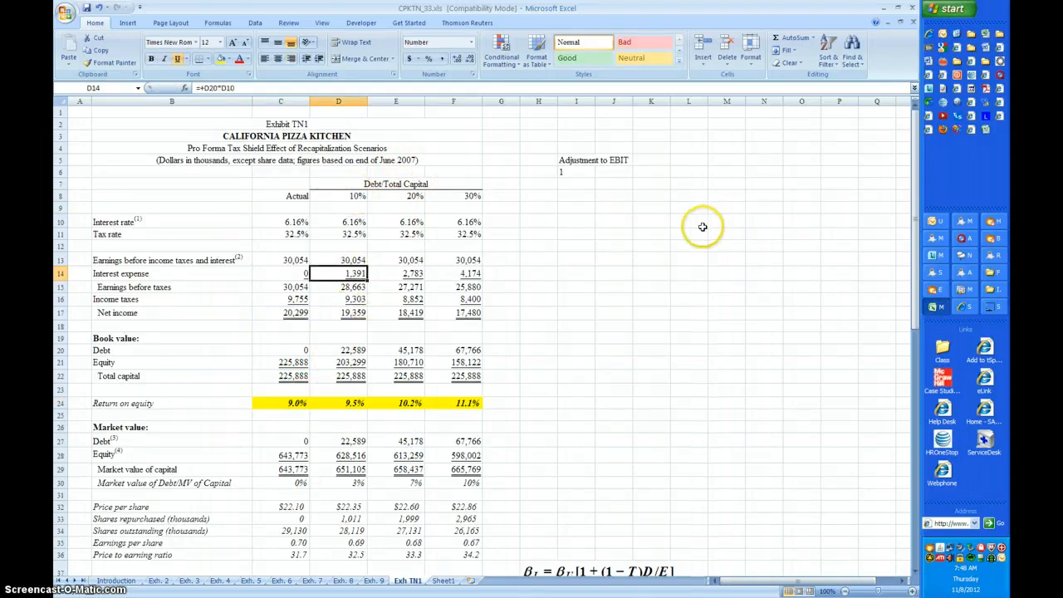
{"action": "left_click", "coordinate": [297, 314]}
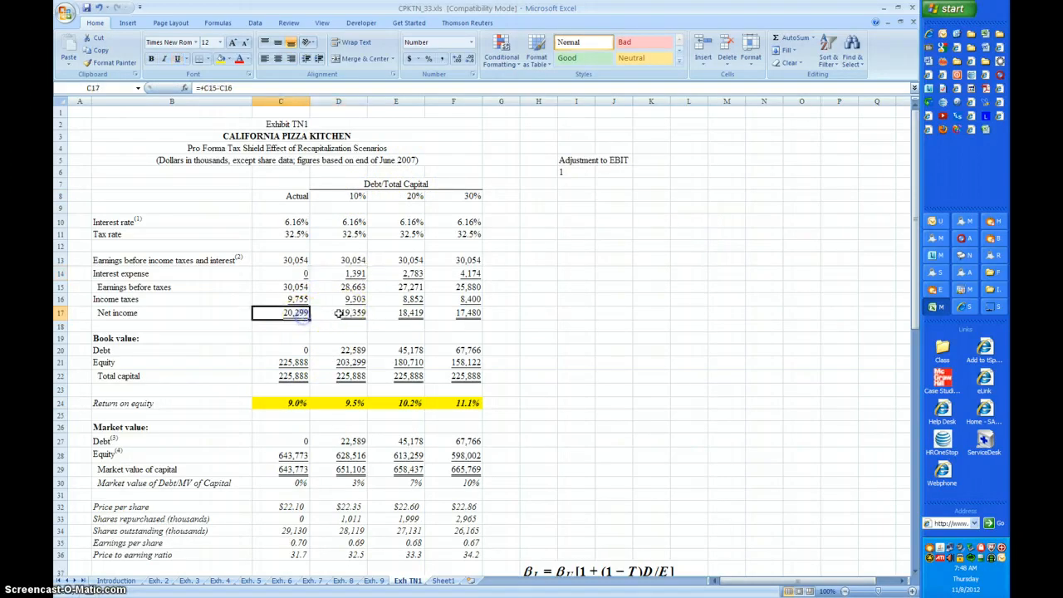
{"action": "left_click", "coordinate": [341, 313]}
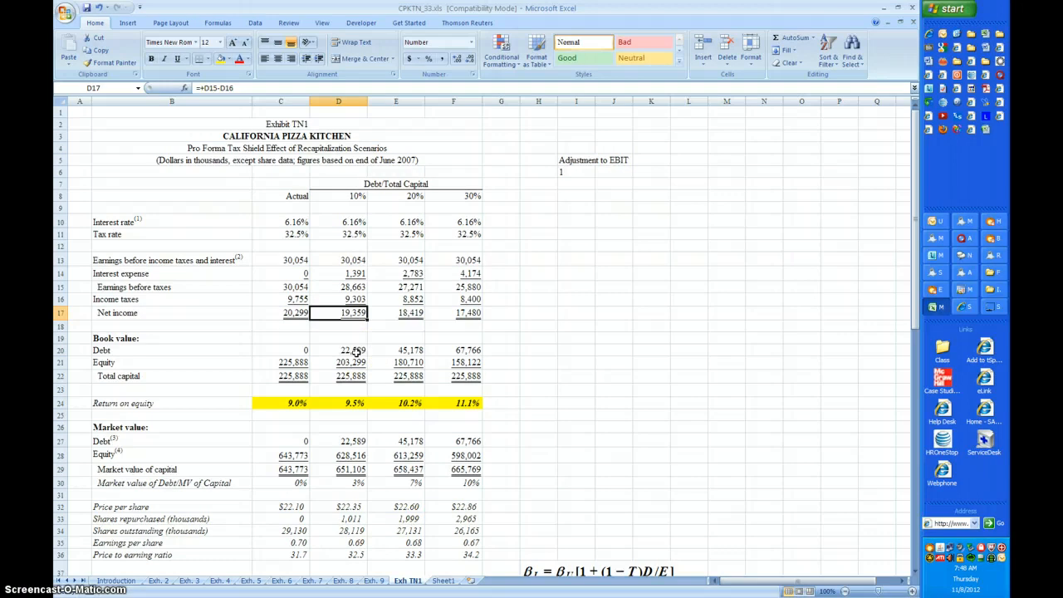
- Examine how the 10% scenario's book debt, equity and total capital are calculated, along with its return on equity formula
{"action": "left_click", "coordinate": [355, 350]}
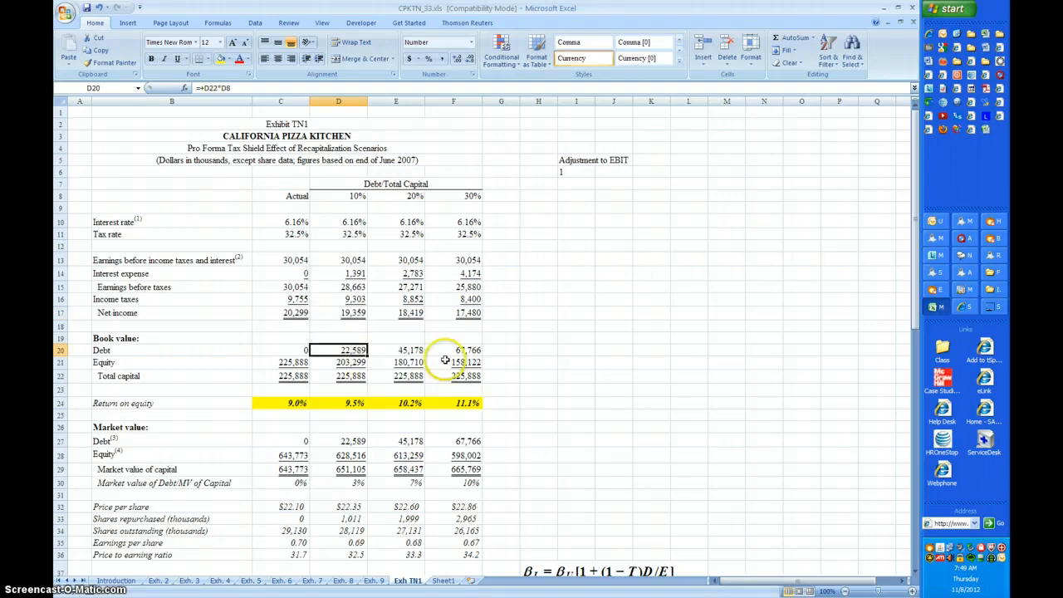
{"action": "key", "text": "Down"}
{"action": "key", "text": "Down"}
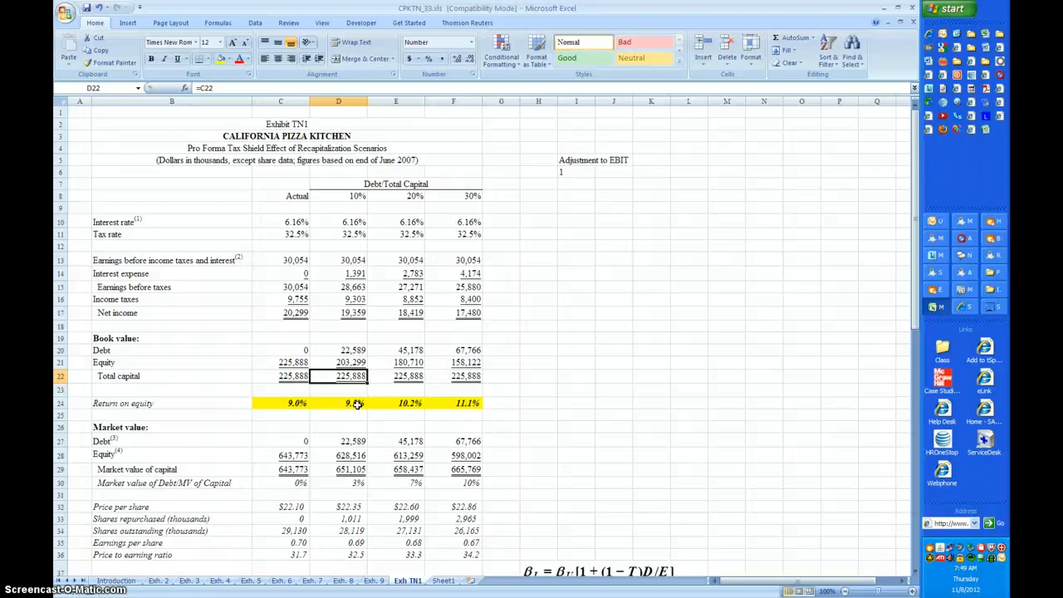
{"action": "left_click", "coordinate": [352, 350]}
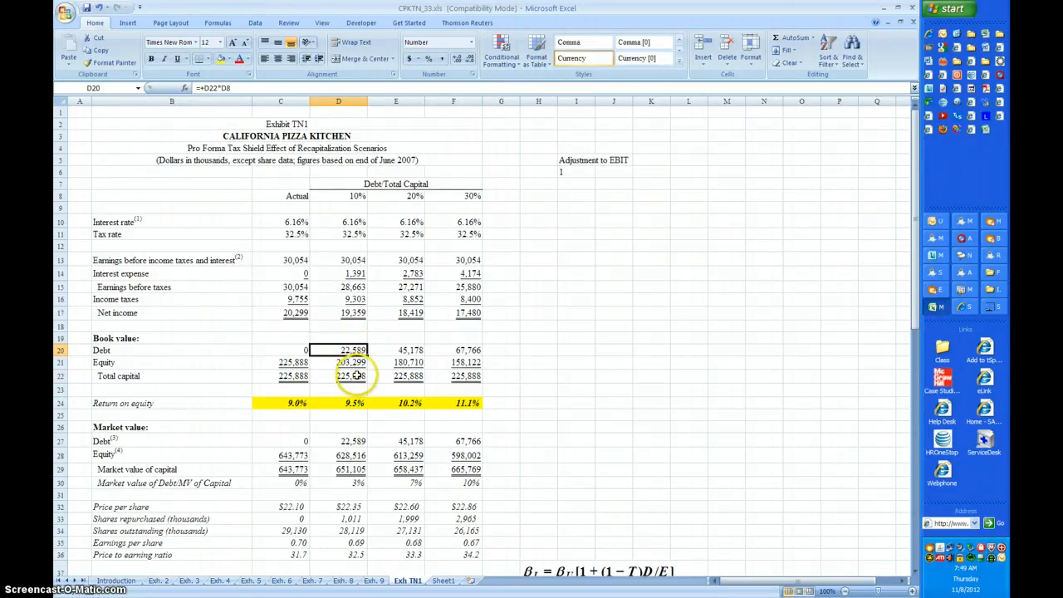
{"action": "left_click", "coordinate": [356, 374]}
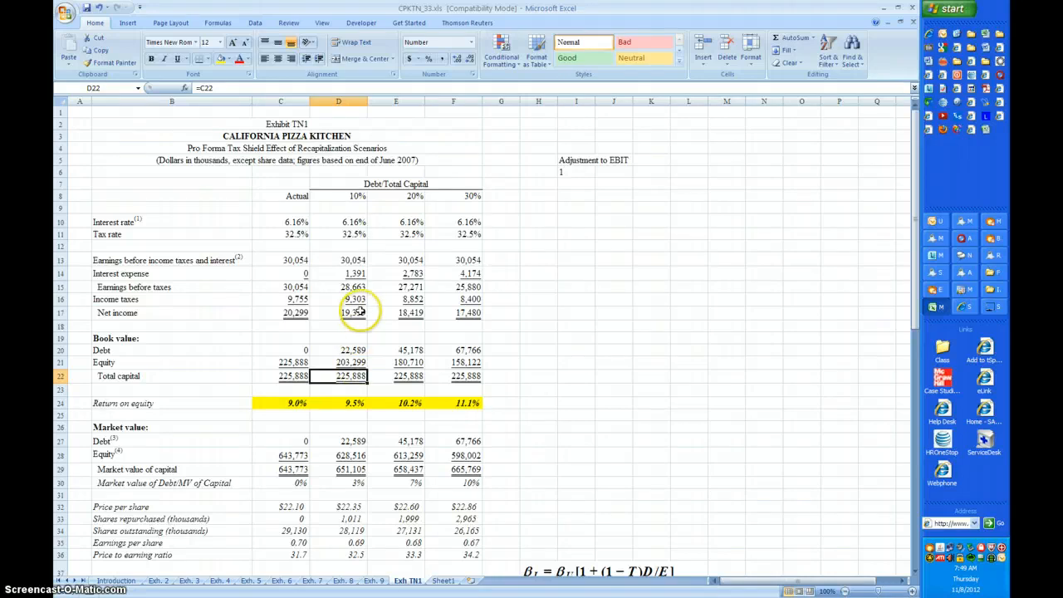
{"action": "left_click", "coordinate": [356, 403]}
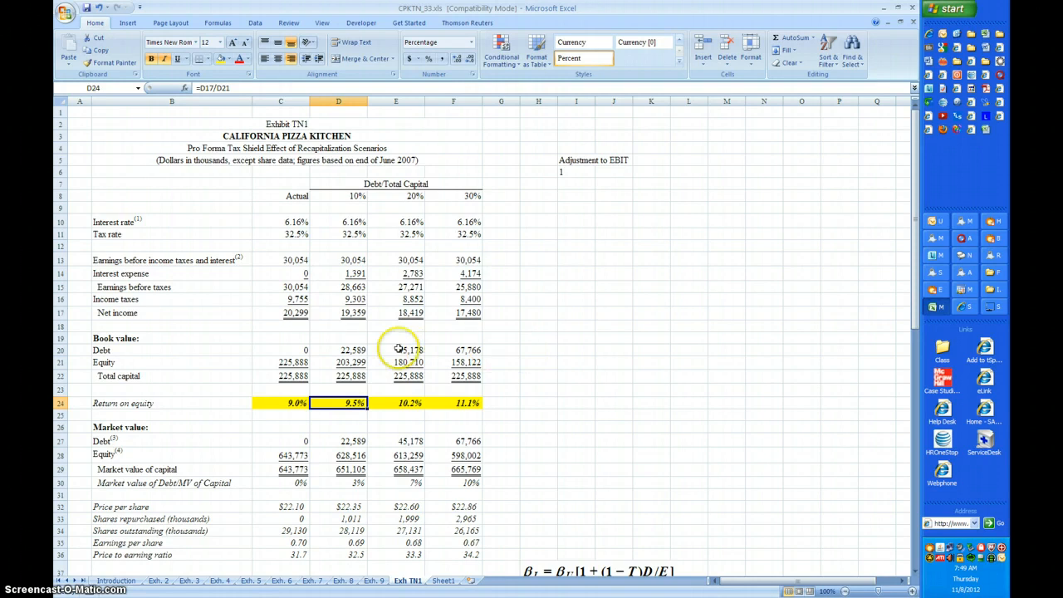
- Compare interest expense across the 10%, 20% and 30% scenarios and trace the 30% formula to its debt and interest rate
{"action": "left_click", "coordinate": [352, 274]}
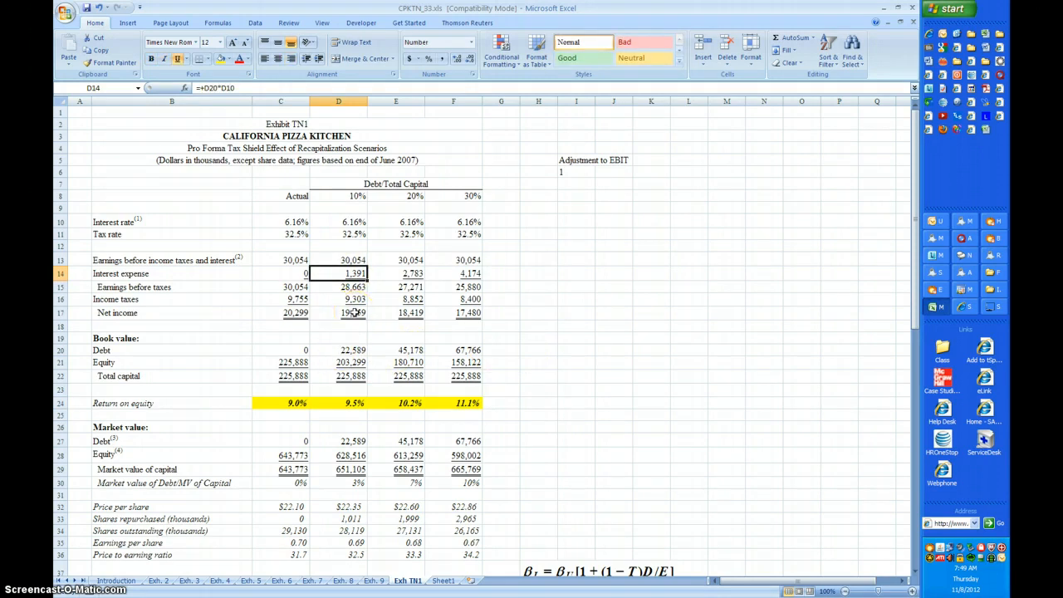
{"action": "left_click", "coordinate": [409, 273]}
{"action": "left_click", "coordinate": [467, 273]}
{"action": "left_click", "coordinate": [465, 221]}
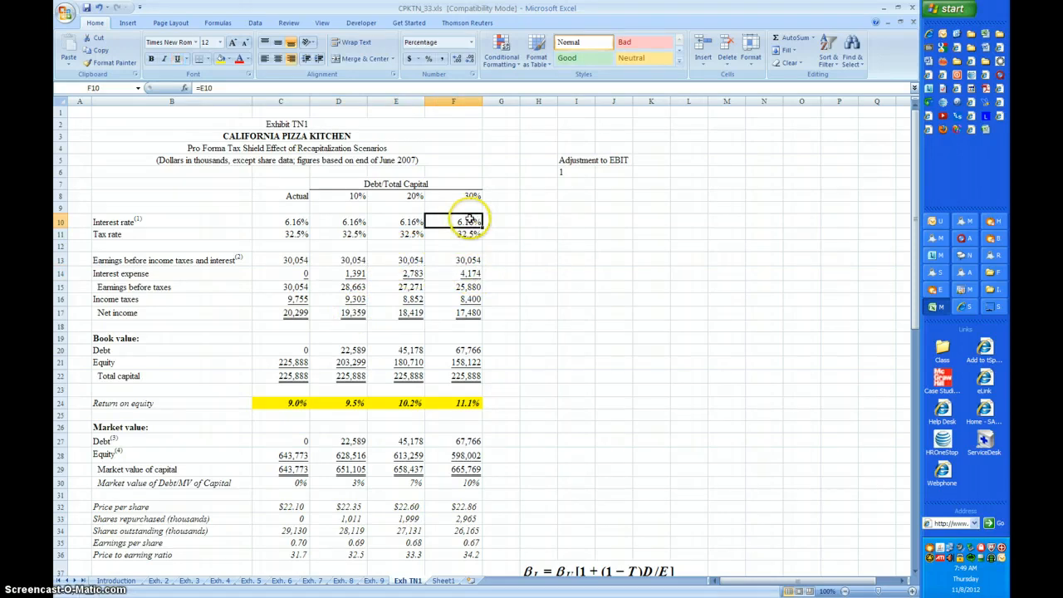
{"action": "left_click", "coordinate": [467, 273]}
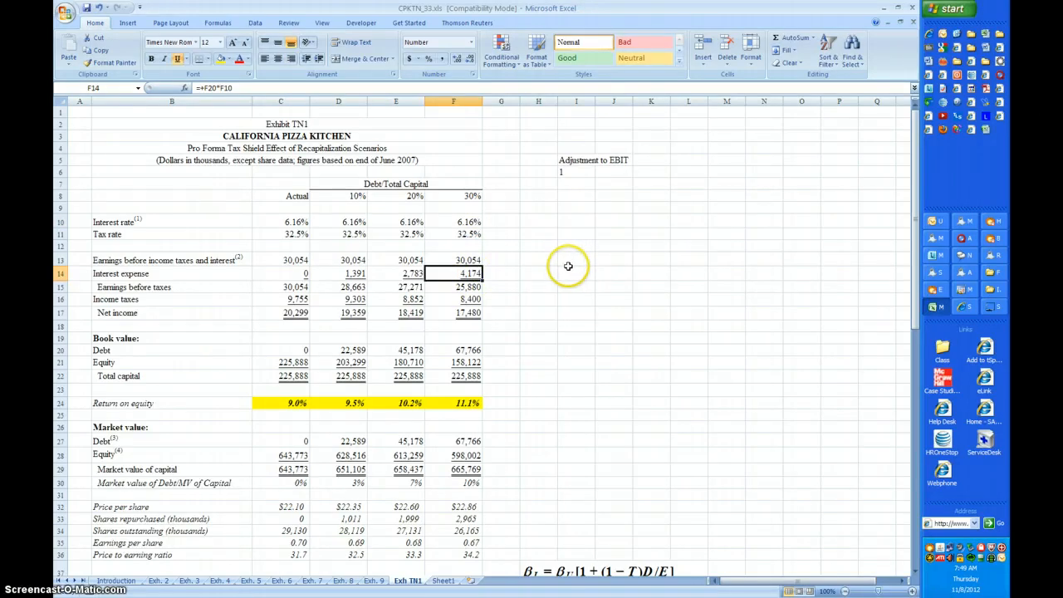
{"action": "key", "text": "F2"}
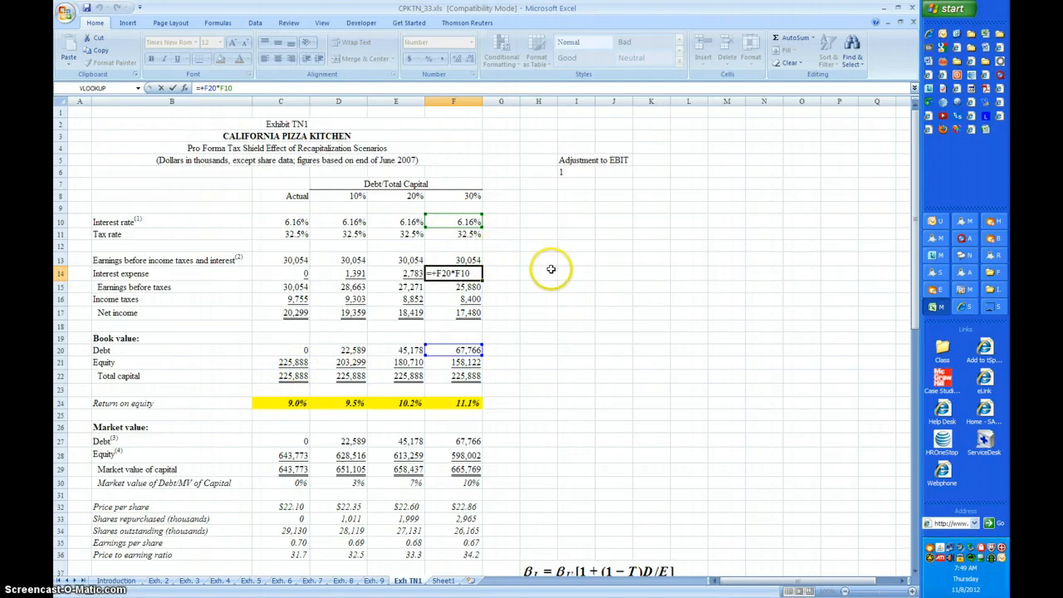
{"action": "key", "text": "ctrl+Return"}
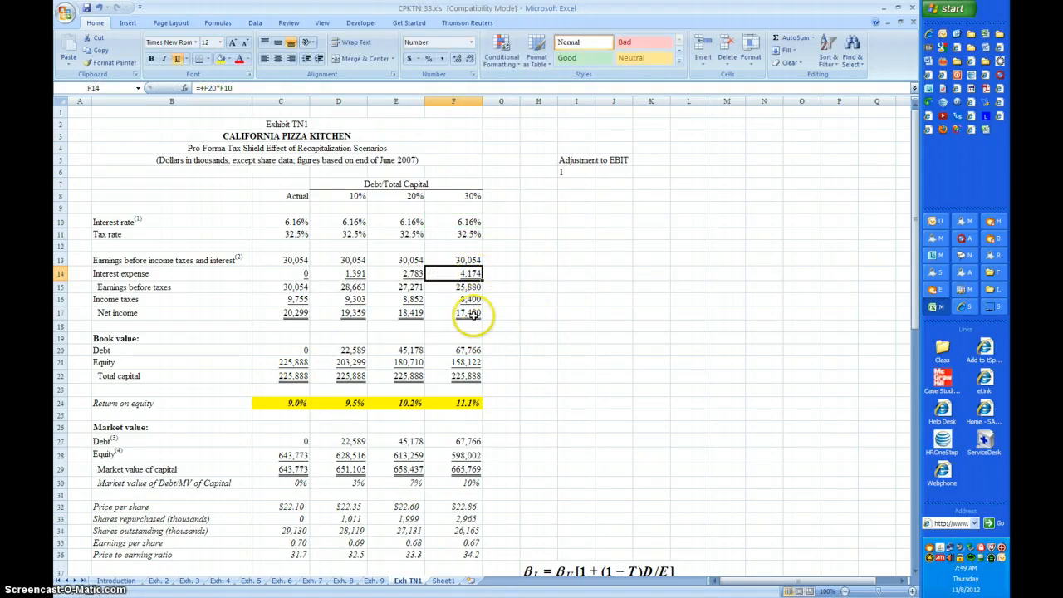
- Compare the 30% scenario's net income with the Actual column's net income
{"action": "left_click", "coordinate": [471, 313]}
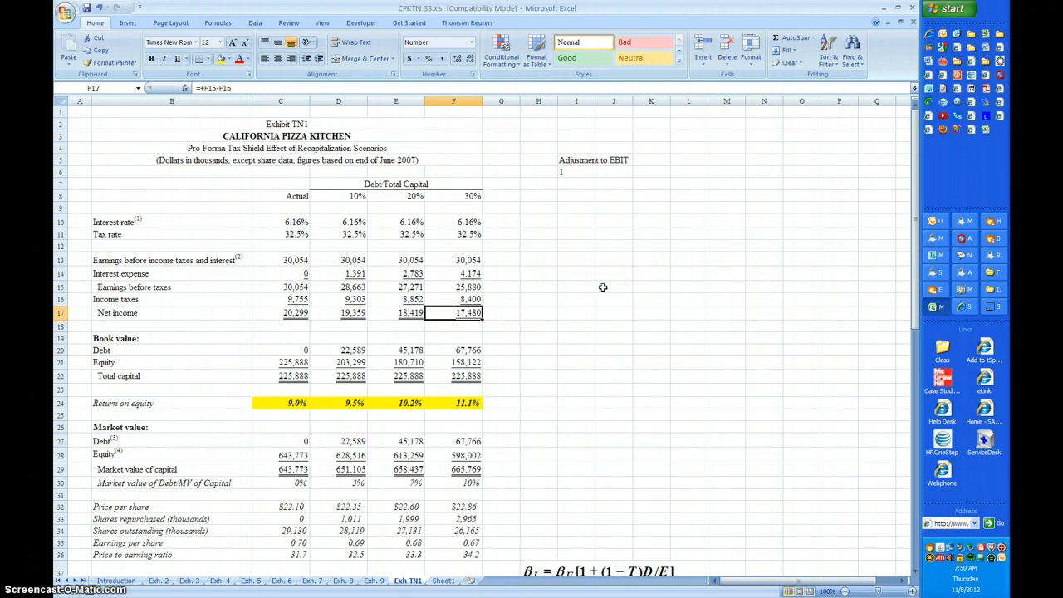
{"action": "left_click", "coordinate": [291, 313]}
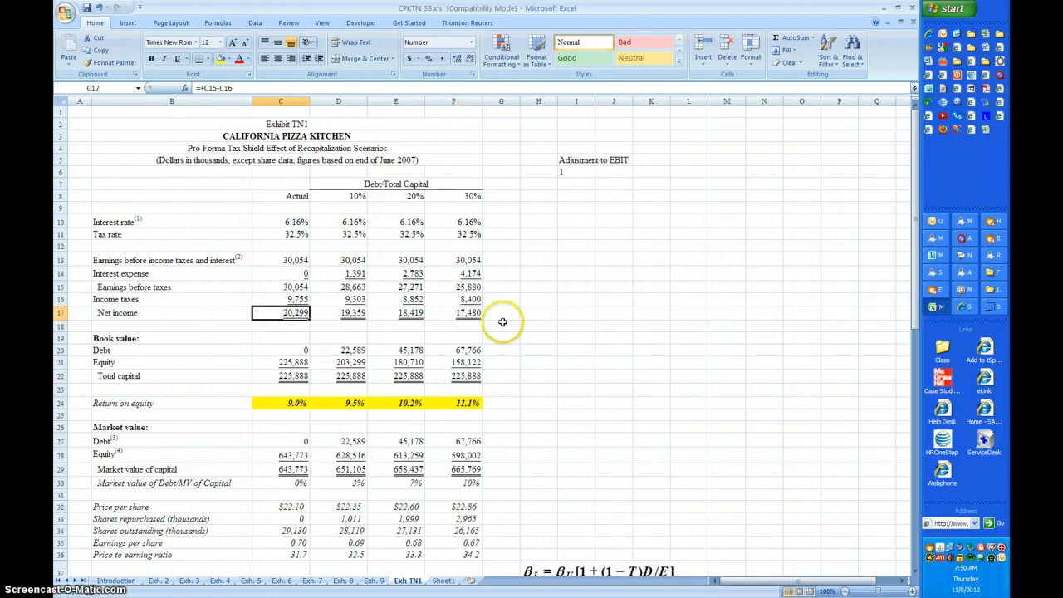
{"action": "left_click", "coordinate": [466, 313]}
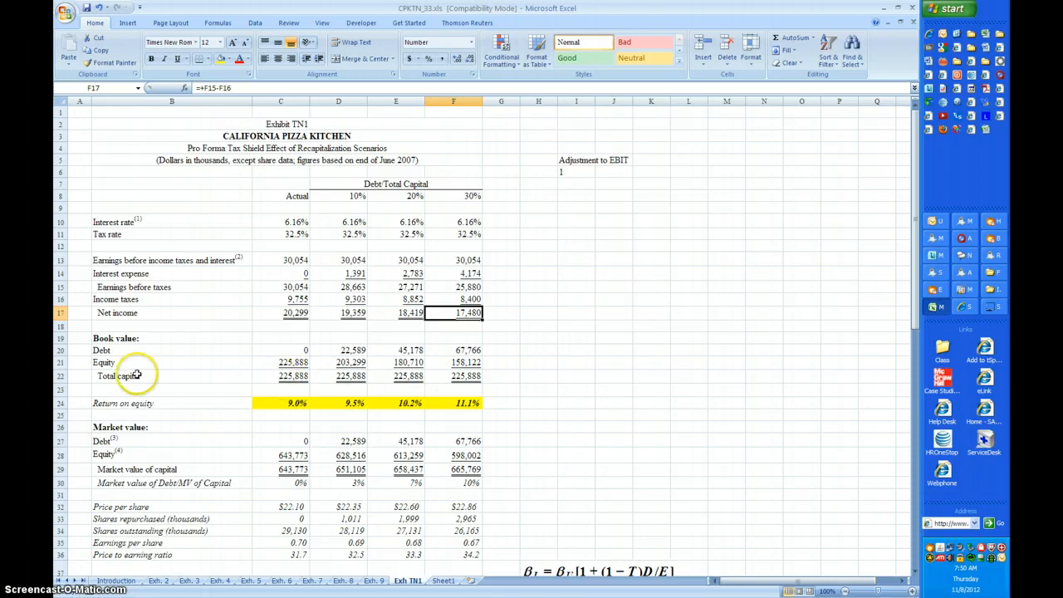
- Trace the 30% scenario's return on equity from its net income and book equity
{"action": "left_click", "coordinate": [465, 362]}
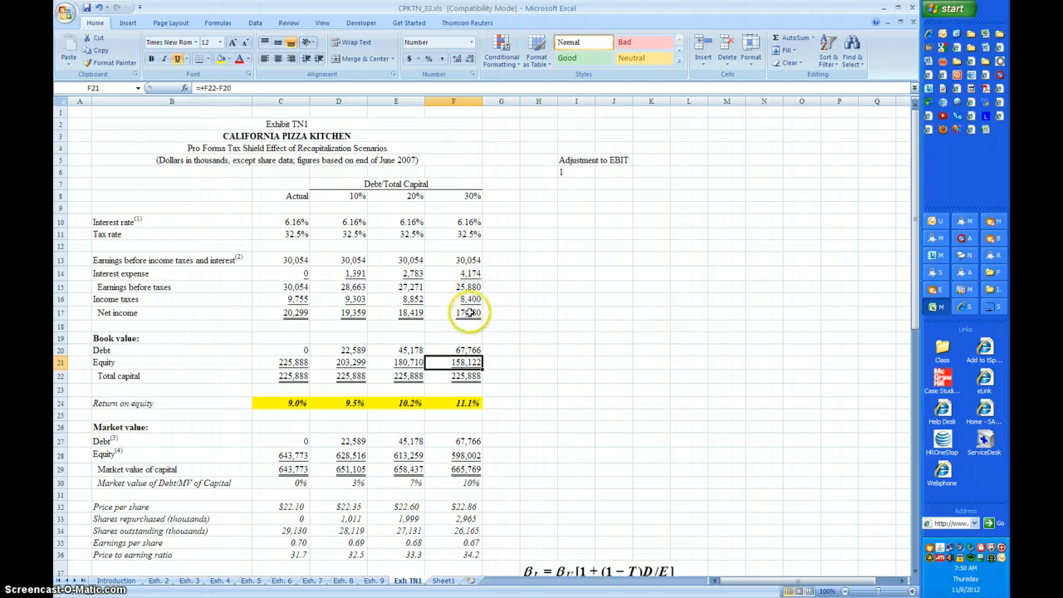
{"action": "left_click", "coordinate": [468, 313]}
{"action": "left_click", "coordinate": [465, 362]}
{"action": "left_click", "coordinate": [465, 403]}
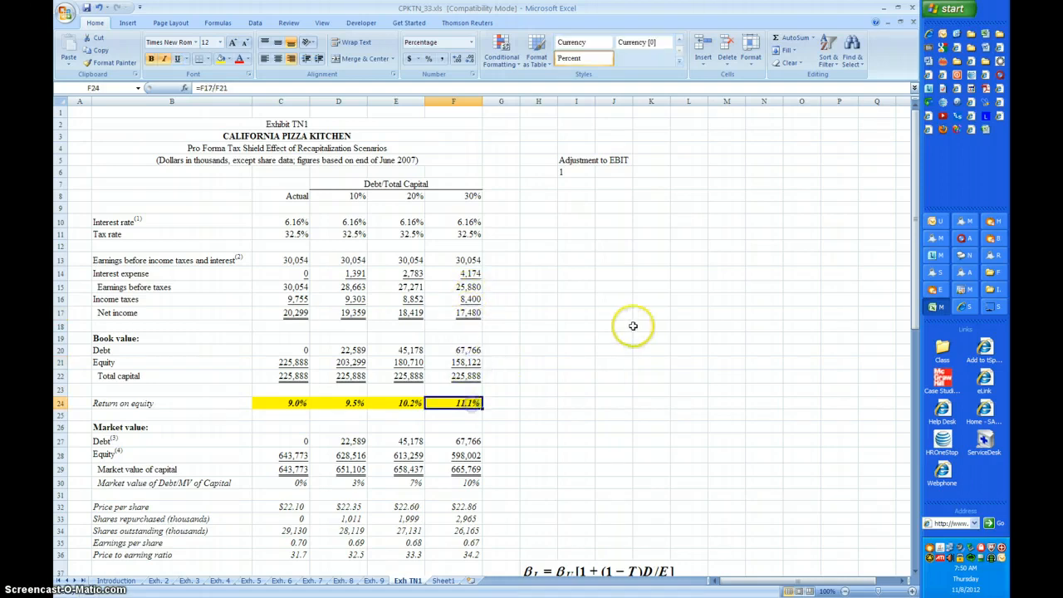
- Highlight the net income and book equity cells referenced by the 30% scenario's return on equity formula
{"action": "key", "text": "F2"}
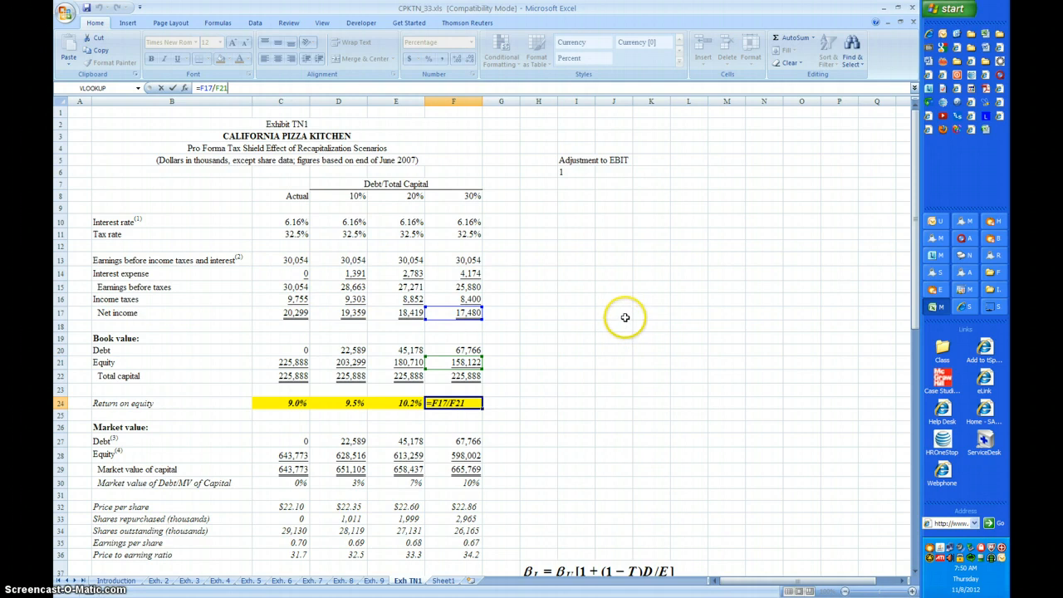
{"action": "key", "text": "Escape"}
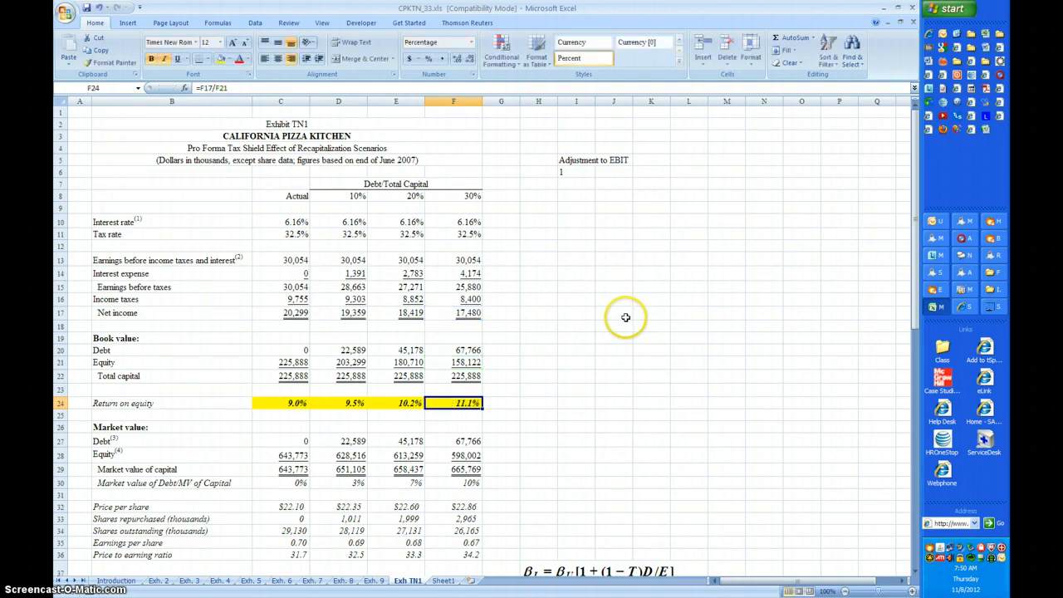
- Compare the market value of debt to market value of capital in the Actual and 10% columns
{"action": "scroll", "coordinate": [655, 273], "scroll_direction": "down", "scroll_amount": 2}
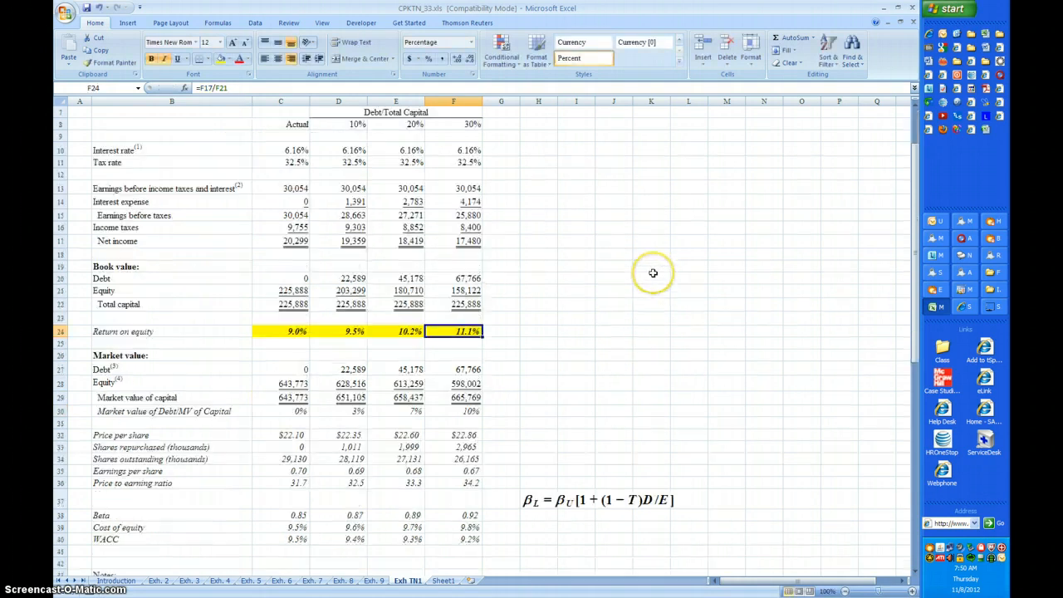
{"action": "scroll", "coordinate": [652, 273], "scroll_direction": "down", "scroll_amount": 3}
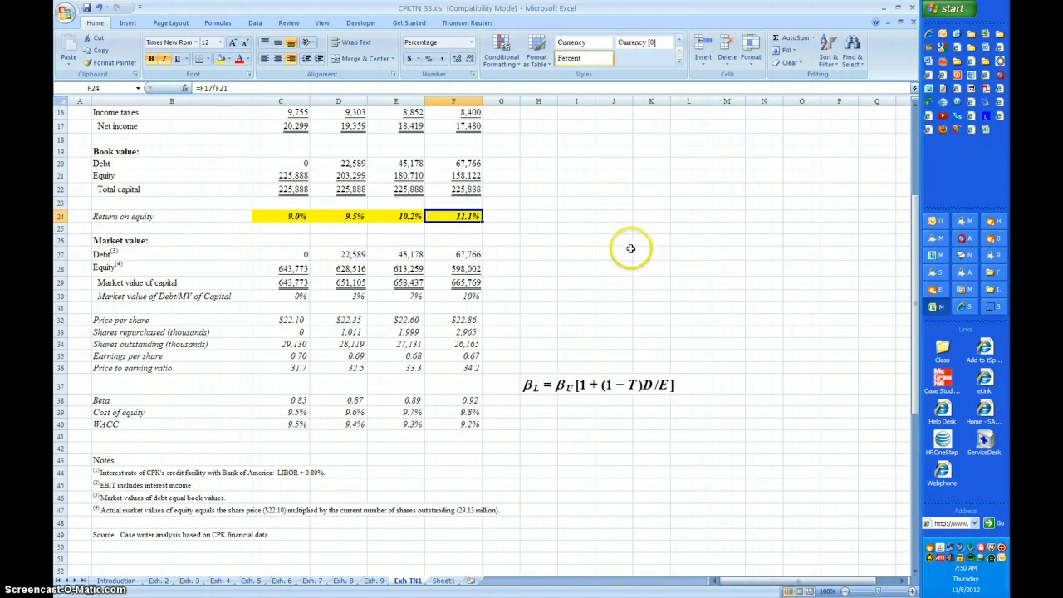
{"action": "left_click", "coordinate": [288, 296]}
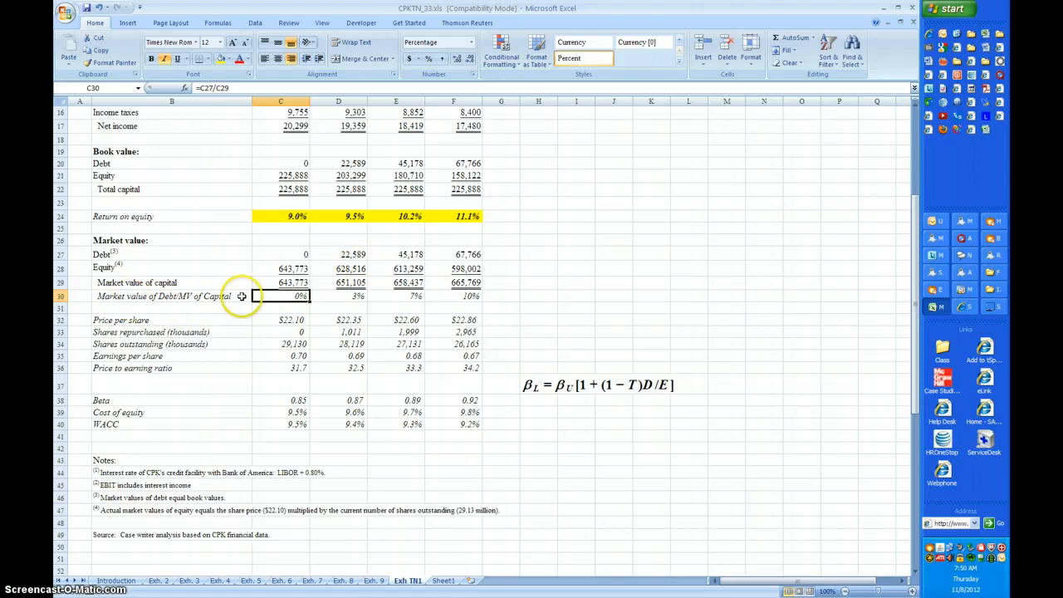
{"action": "left_click", "coordinate": [353, 295]}
{"action": "left_click", "coordinate": [286, 295]}
{"action": "left_click", "coordinate": [359, 296]}
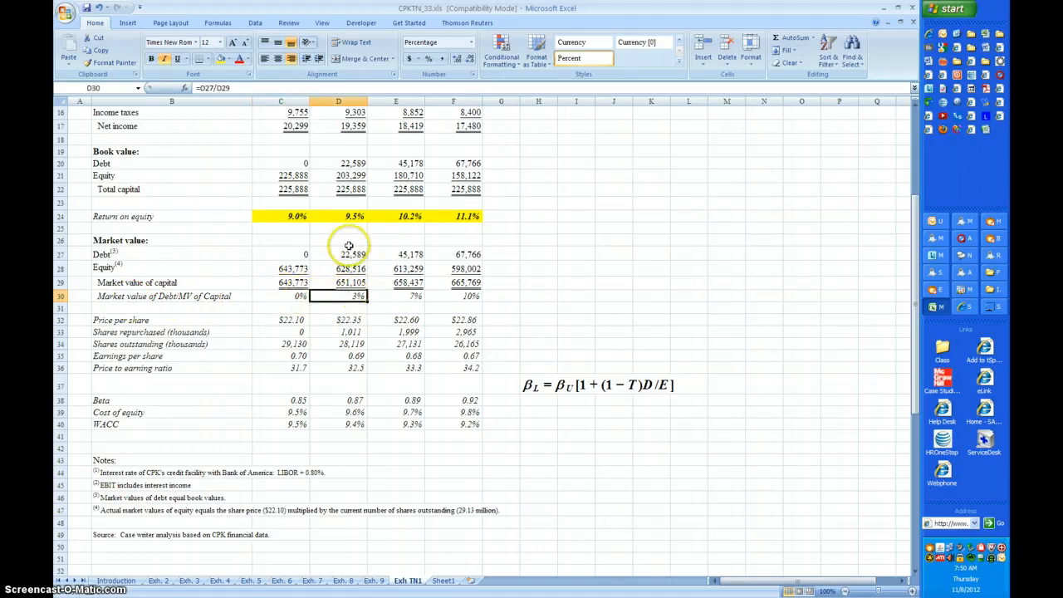
- Examine the 10% and 20% market equity formulas and compare market debt-to-capital ratios across the 10%, 20% and 30% scenarios
{"action": "left_click", "coordinate": [351, 269]}
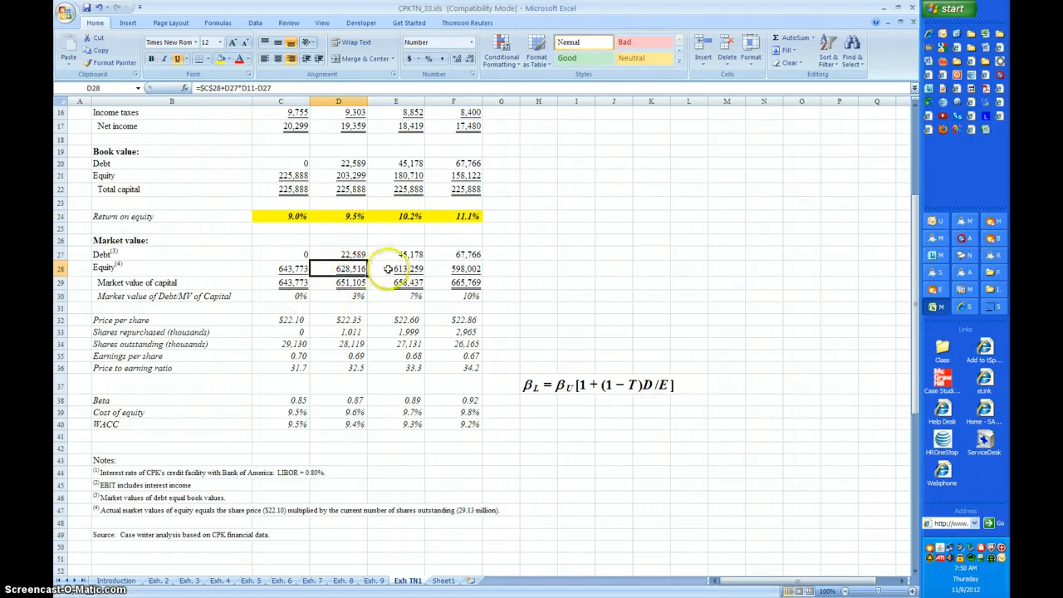
{"action": "left_click", "coordinate": [399, 268]}
{"action": "left_click", "coordinate": [335, 294]}
{"action": "left_click", "coordinate": [397, 294]}
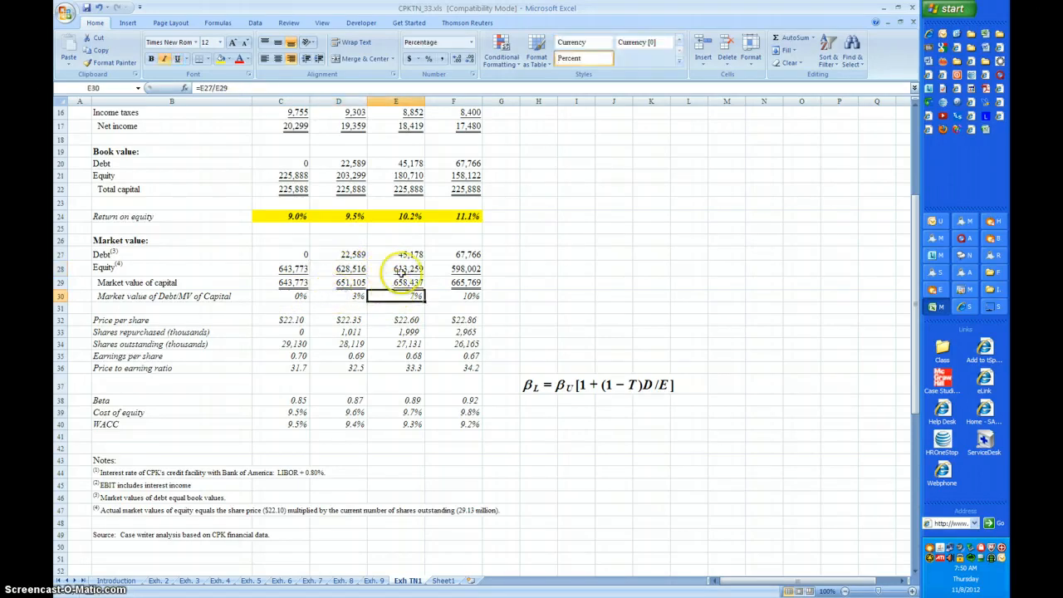
{"action": "left_click", "coordinate": [401, 272]}
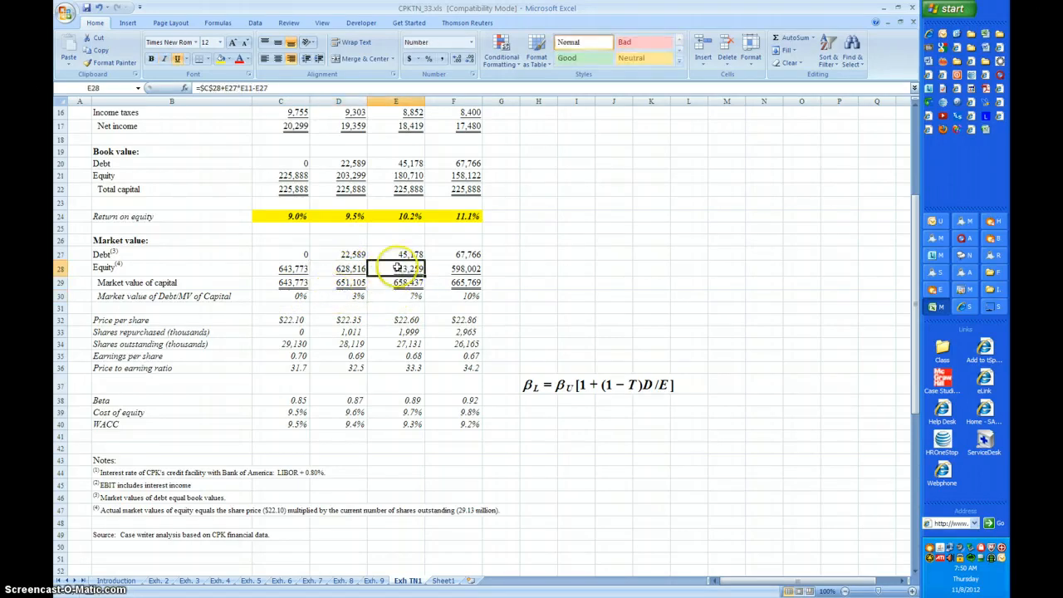
{"action": "left_click", "coordinate": [335, 294]}
{"action": "left_click", "coordinate": [400, 296]}
{"action": "left_click", "coordinate": [465, 296]}
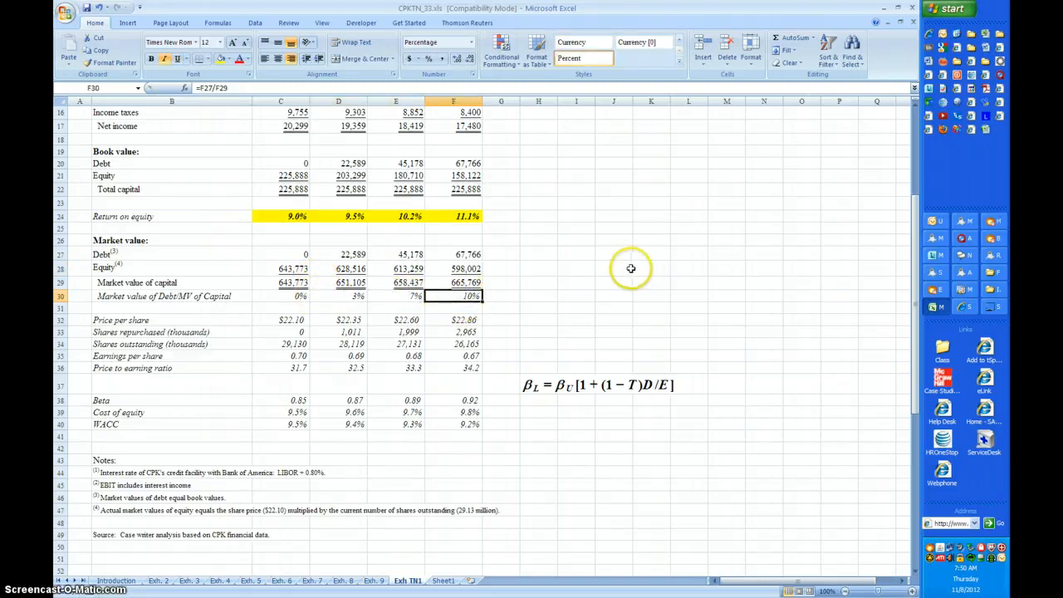
{"action": "scroll", "coordinate": [631, 266], "scroll_direction": "up", "scroll_amount": 3}
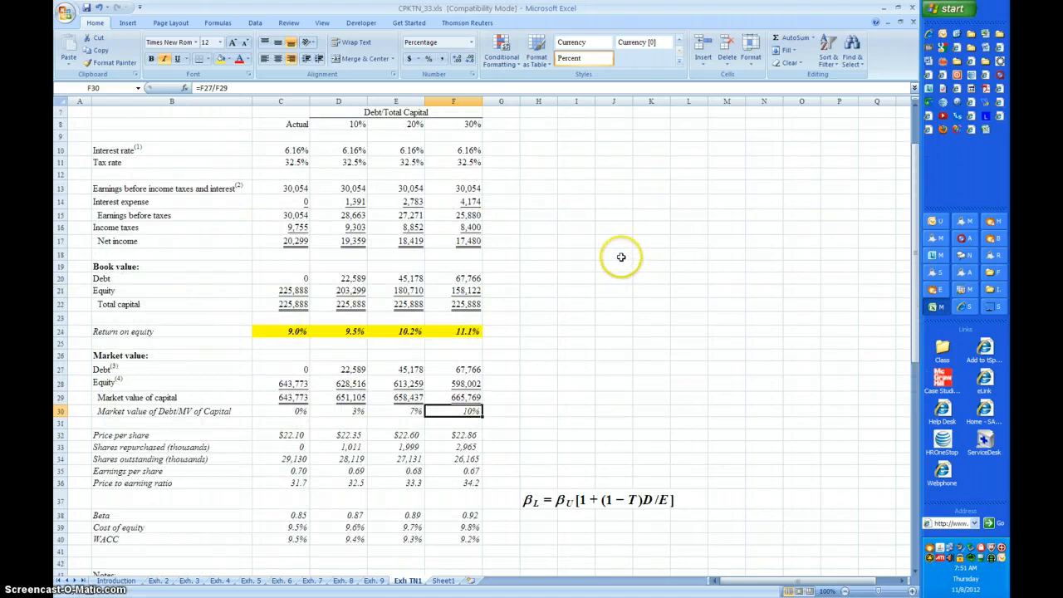
{"action": "scroll", "coordinate": [618, 253], "scroll_direction": "down", "scroll_amount": 3}
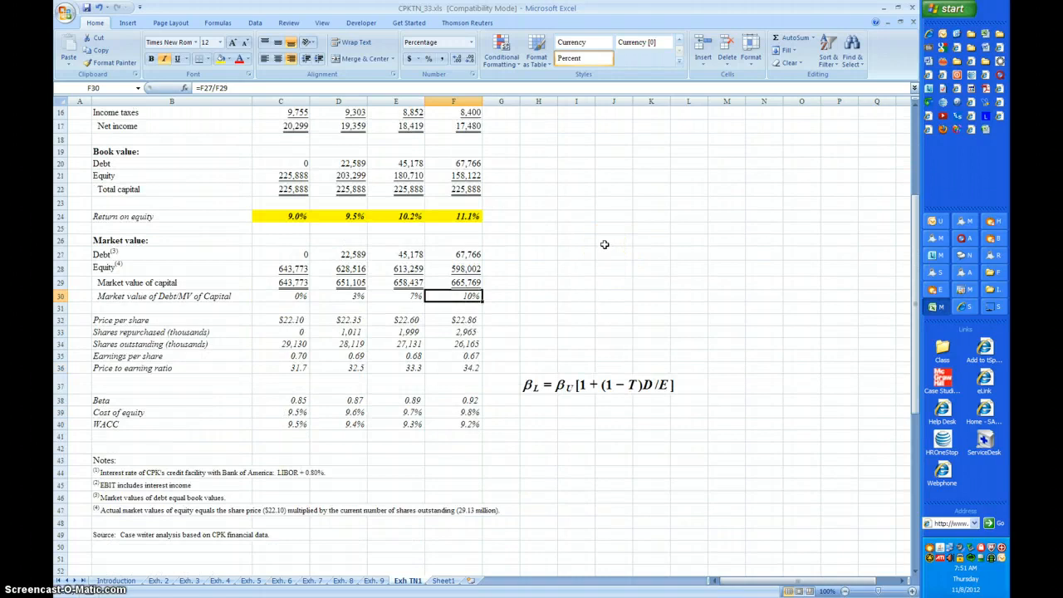
- Compare the Actual price per share with the 10% scenario's price per share, checking that scenario's book debt
{"action": "left_click", "coordinate": [287, 320]}
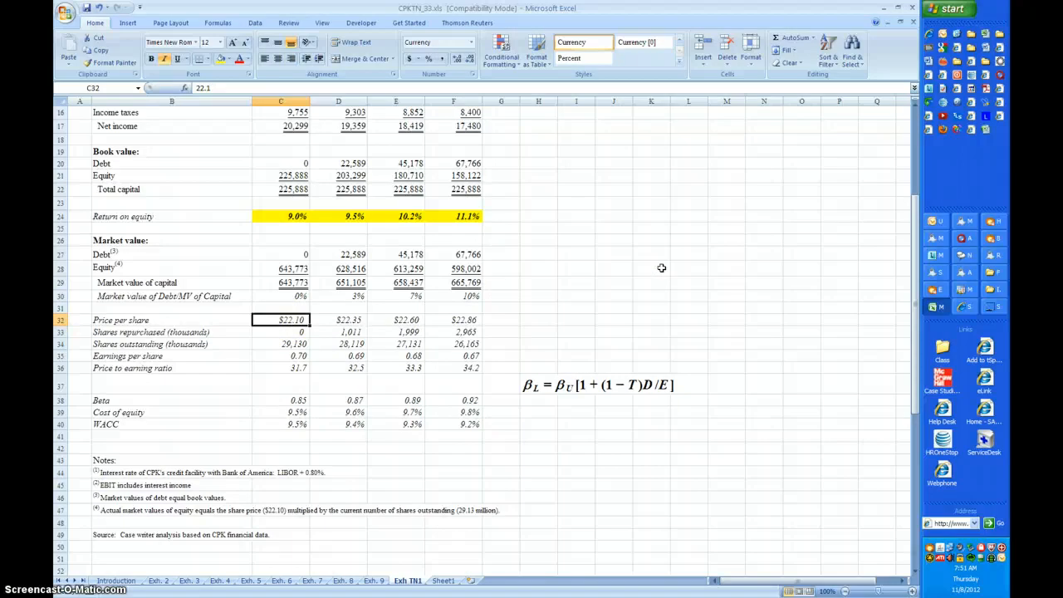
{"action": "scroll", "coordinate": [557, 256], "scroll_direction": "up", "scroll_amount": 2}
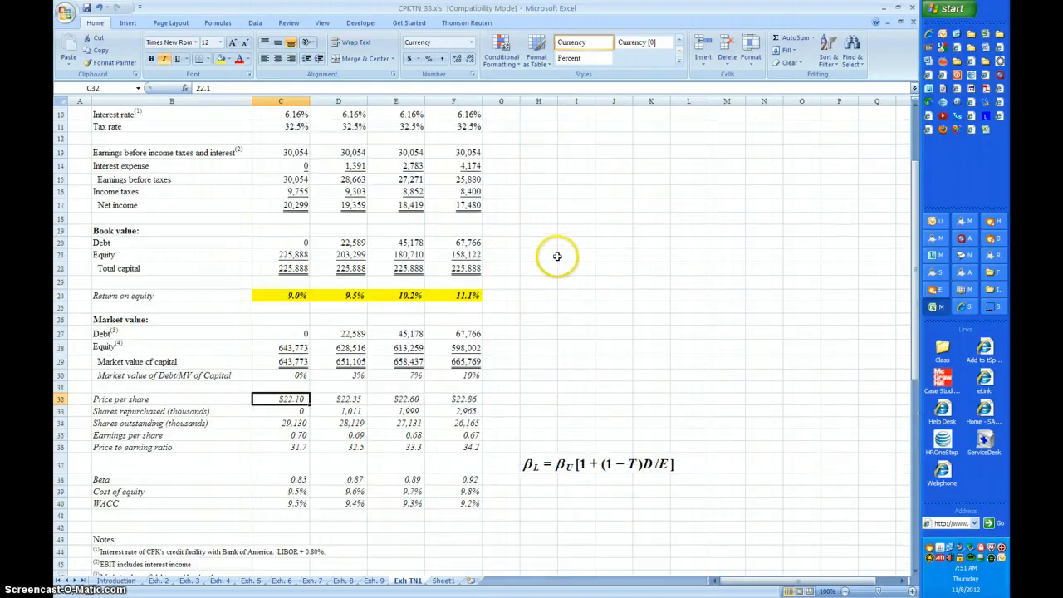
{"action": "scroll", "coordinate": [556, 256], "scroll_direction": "up", "scroll_amount": 1}
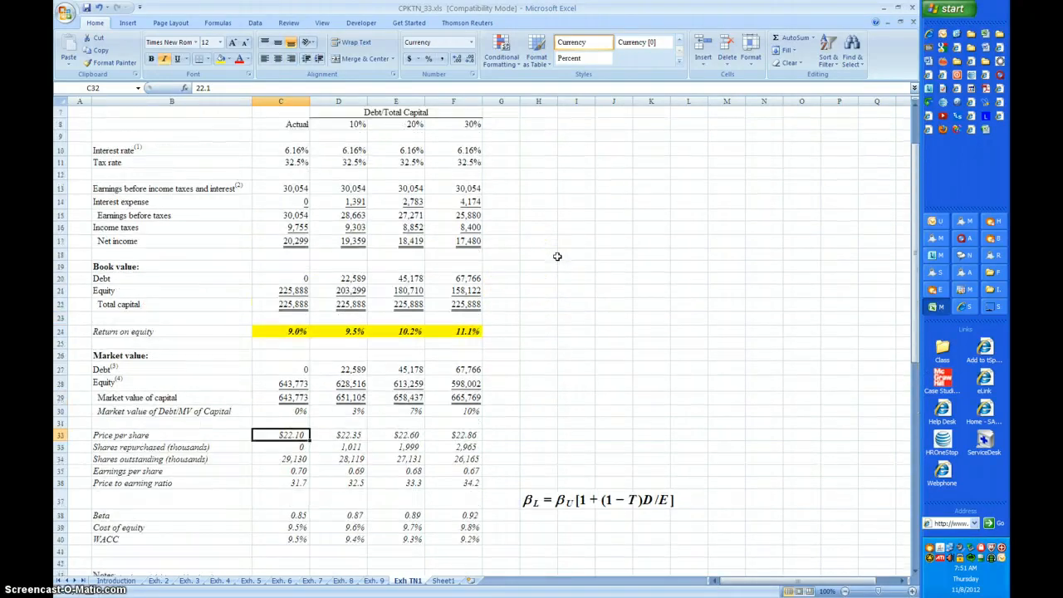
{"action": "left_click", "coordinate": [349, 279]}
{"action": "scroll", "coordinate": [564, 252], "scroll_direction": "down", "scroll_amount": 2}
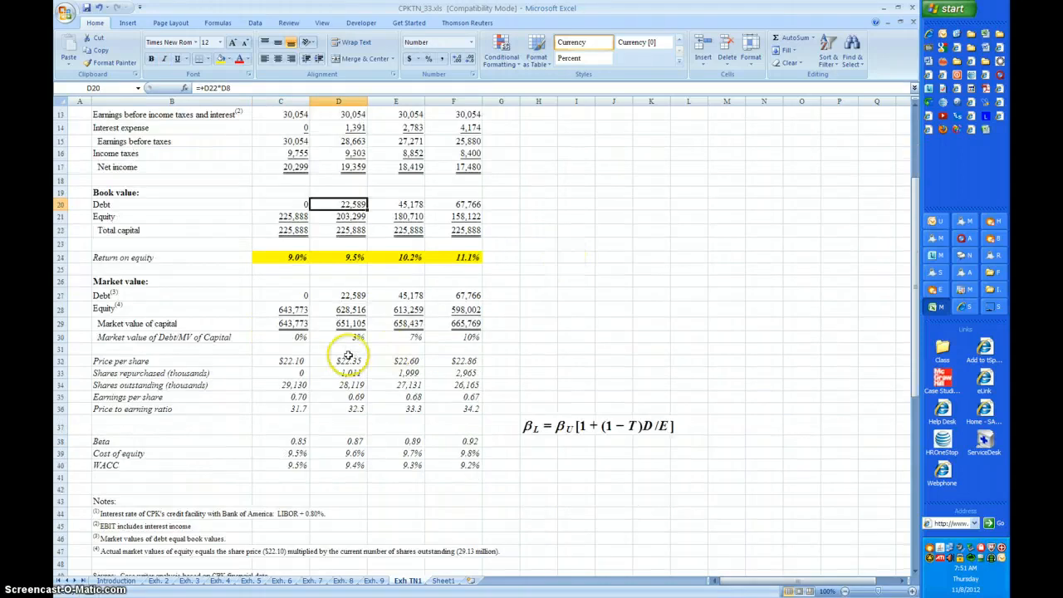
{"action": "left_click", "coordinate": [345, 361]}
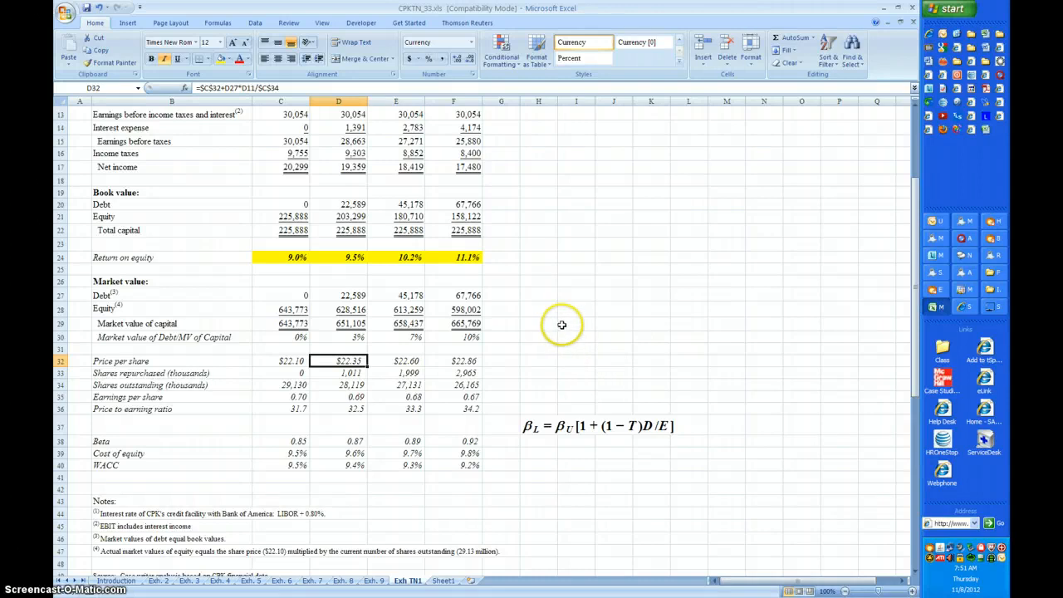
- Trace the 10% scenario's price per share formula to its base price, debt, tax rate and shares outstanding cells
{"action": "scroll", "coordinate": [563, 323], "scroll_direction": "down", "scroll_amount": 1}
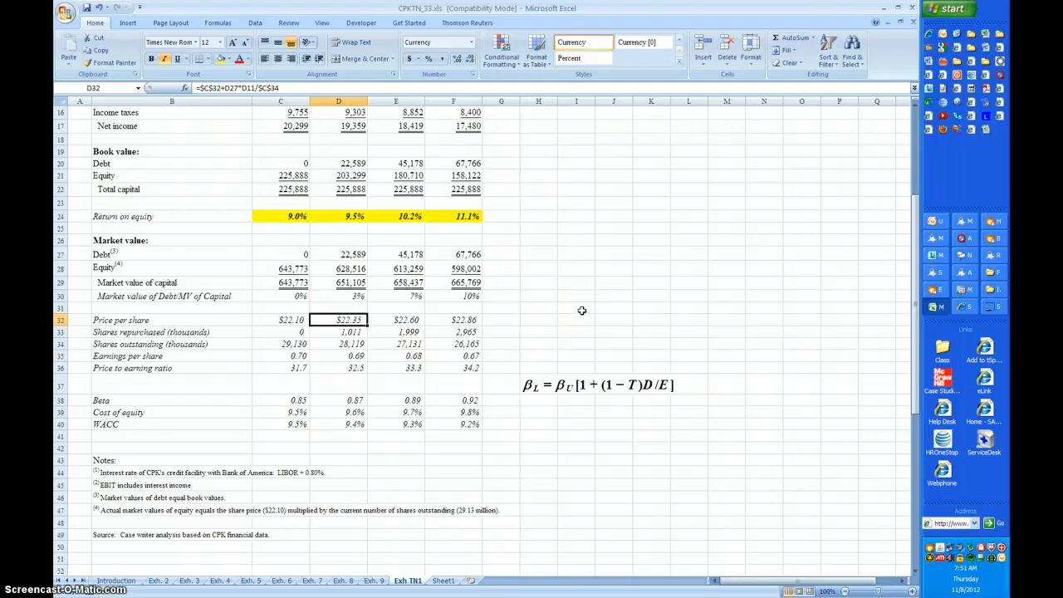
{"action": "key", "text": "F2"}
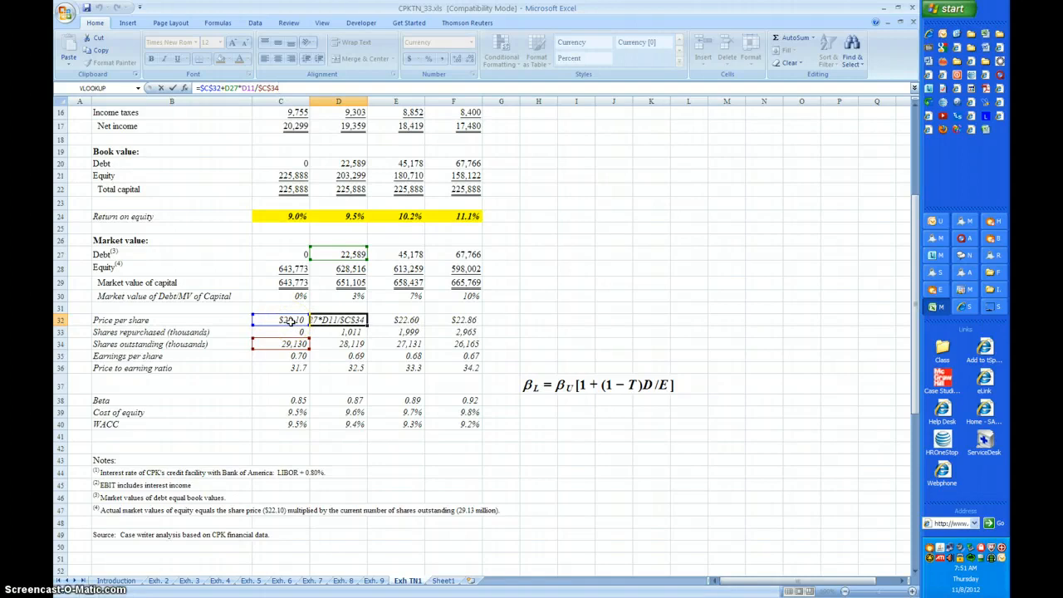
{"action": "left_click", "coordinate": [280, 87]}
{"action": "left_click_drag", "start_coordinate": [912, 237], "coordinate": [899, 191]}
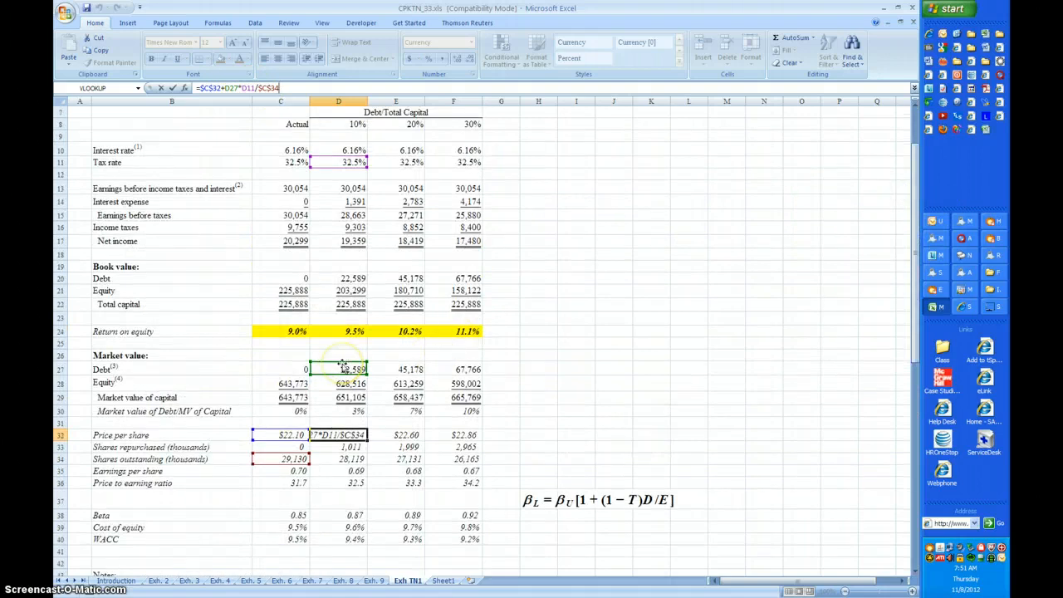
- Check the 10% tax rate and the Actual column's shares outstanding and price per share against the 10% price formula
{"action": "left_click", "coordinate": [353, 161]}
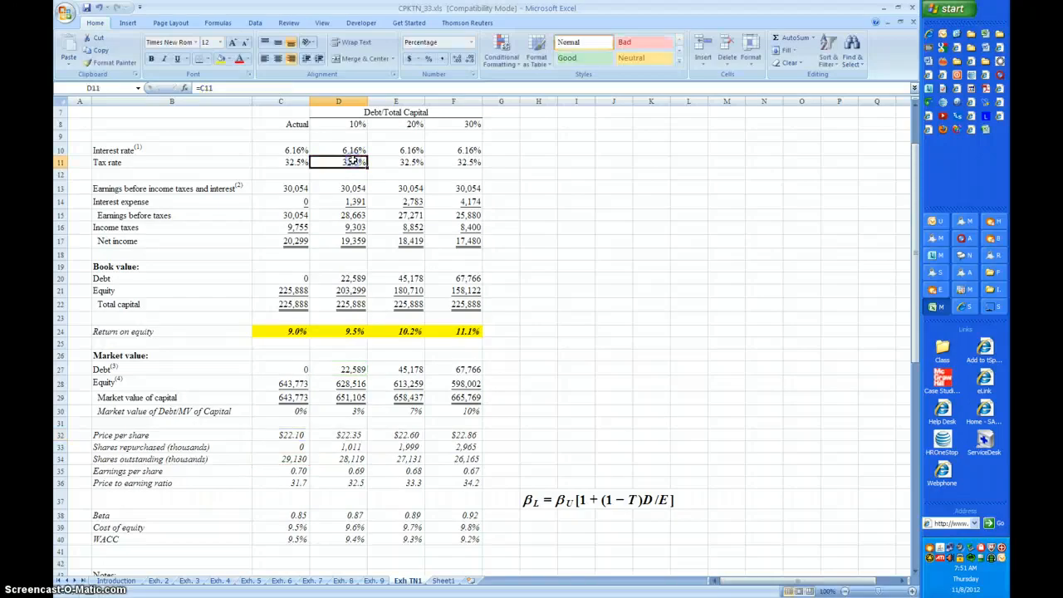
{"action": "left_click", "coordinate": [297, 458]}
{"action": "left_click", "coordinate": [290, 434]}
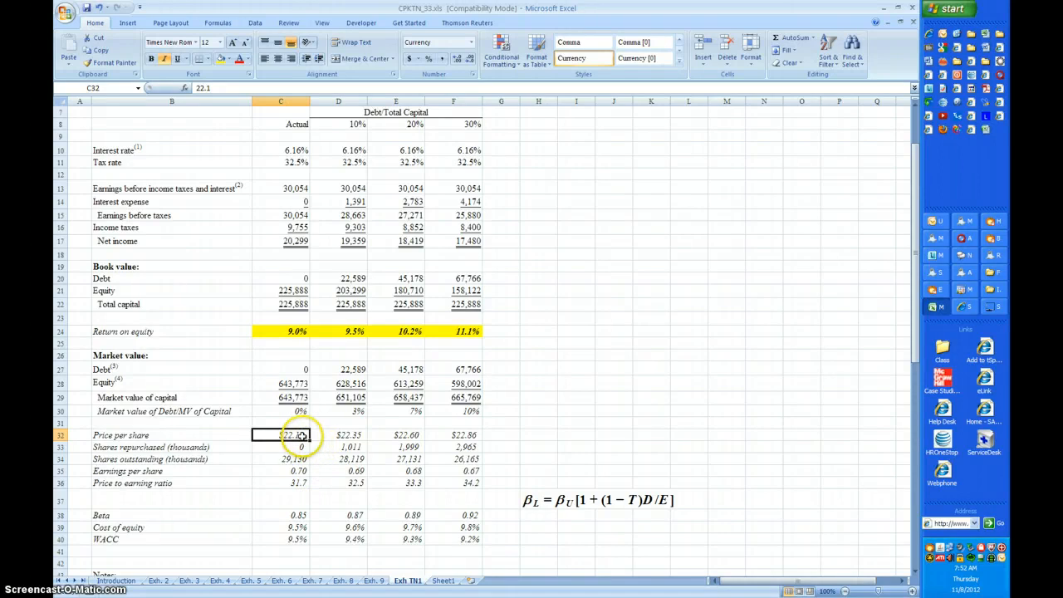
{"action": "left_click", "coordinate": [343, 435]}
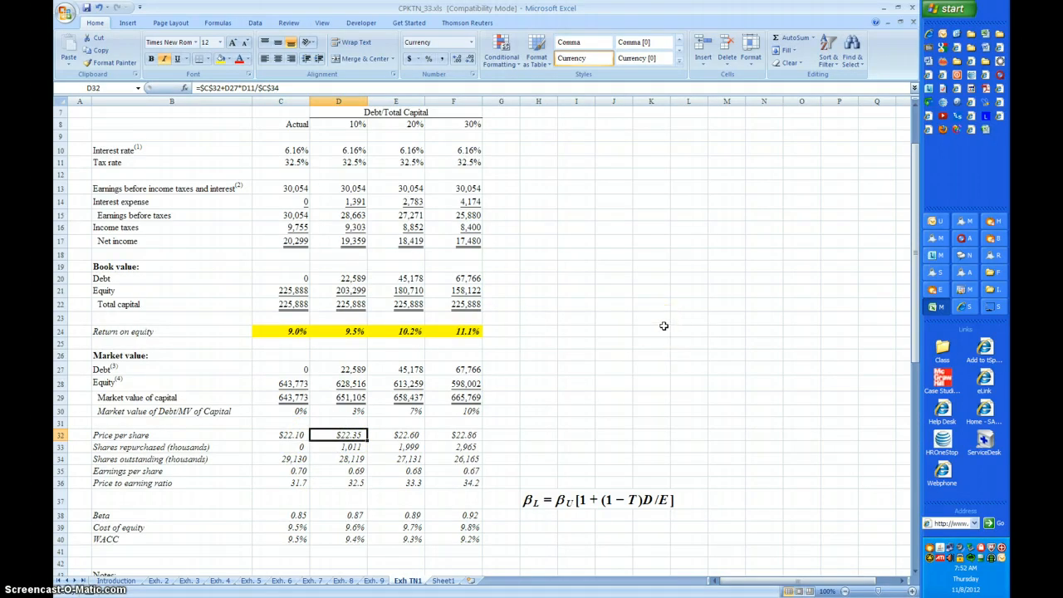
- Inspect the 10% scenario's tax rate, market value of debt and shares outstanding
{"action": "left_click", "coordinate": [351, 163]}
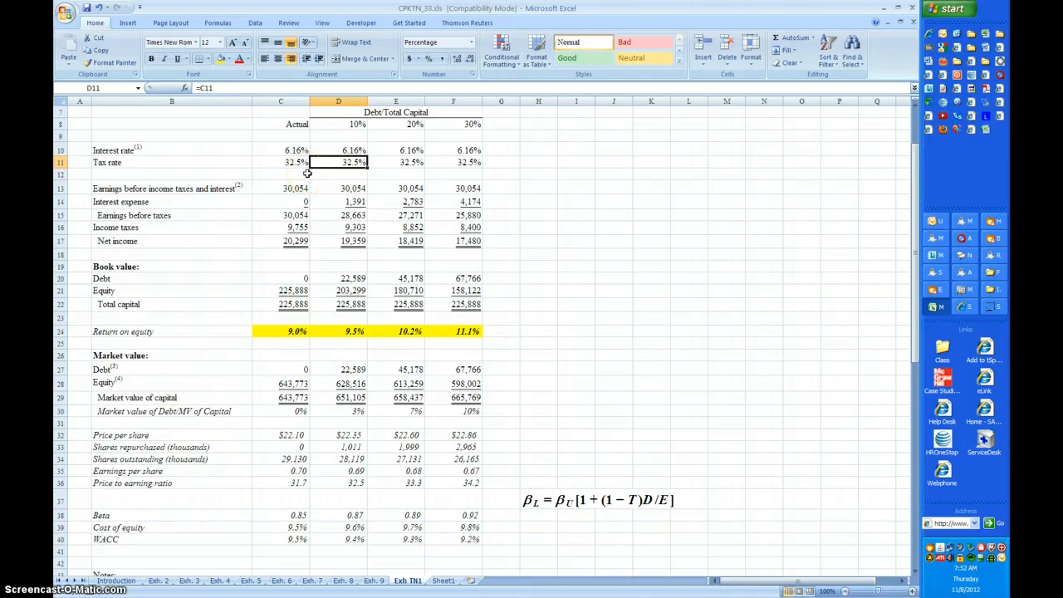
{"action": "left_click", "coordinate": [355, 370]}
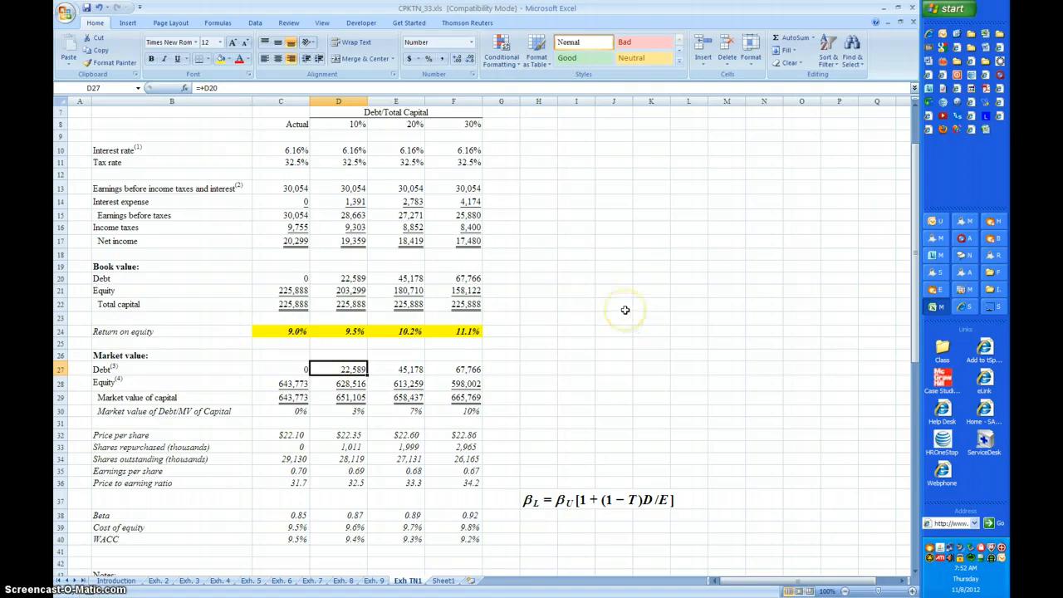
{"action": "left_click", "coordinate": [348, 457]}
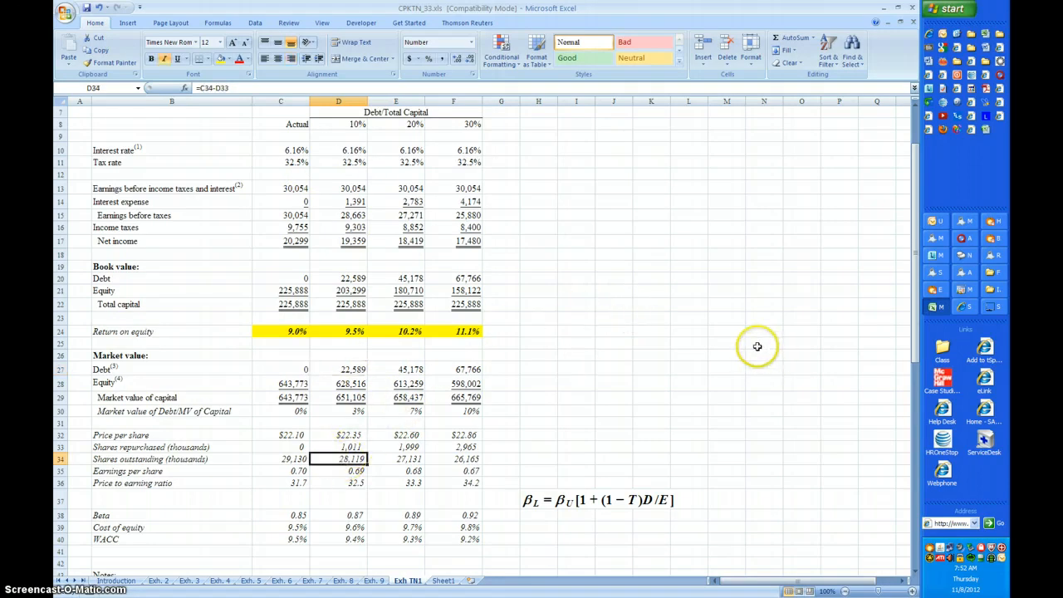
{"action": "left_click", "coordinate": [347, 369]}
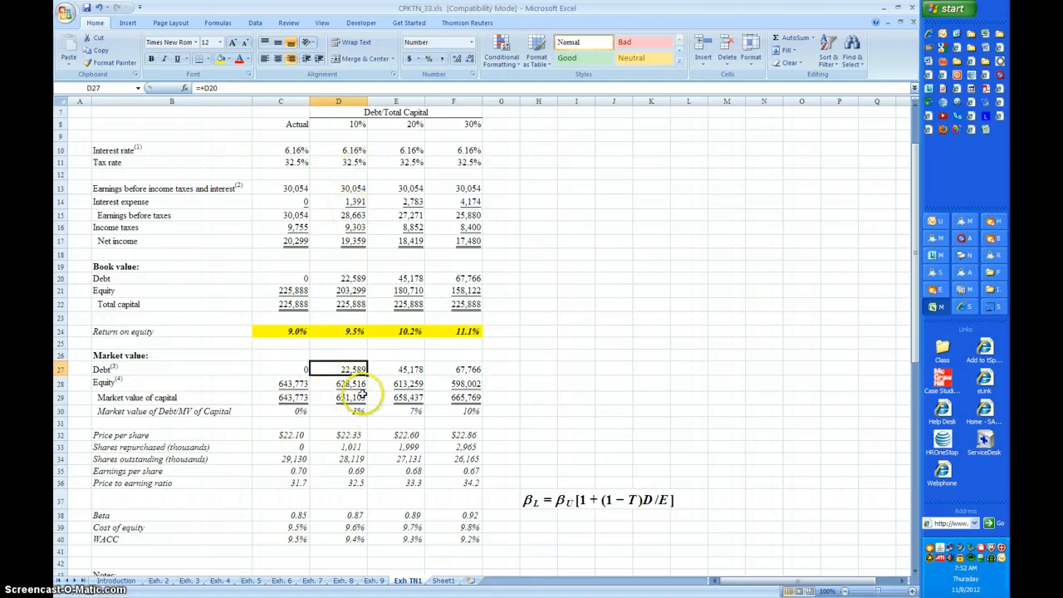
- Compare the price per share formulas across the 10%, 20% and 30% scenarios
{"action": "left_click", "coordinate": [351, 436]}
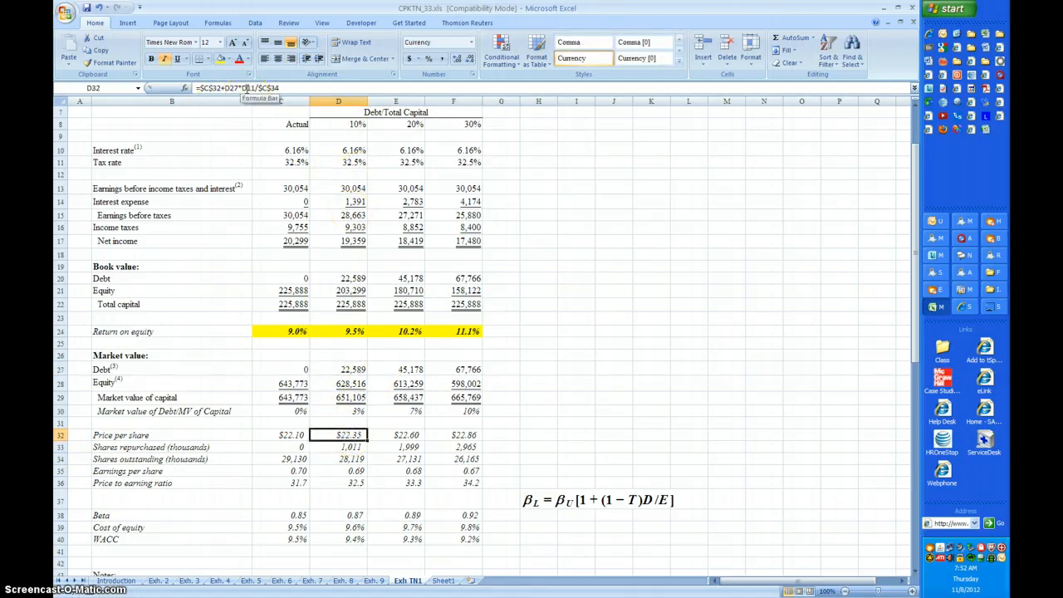
{"action": "left_click", "coordinate": [405, 435]}
{"action": "left_click", "coordinate": [458, 436]}
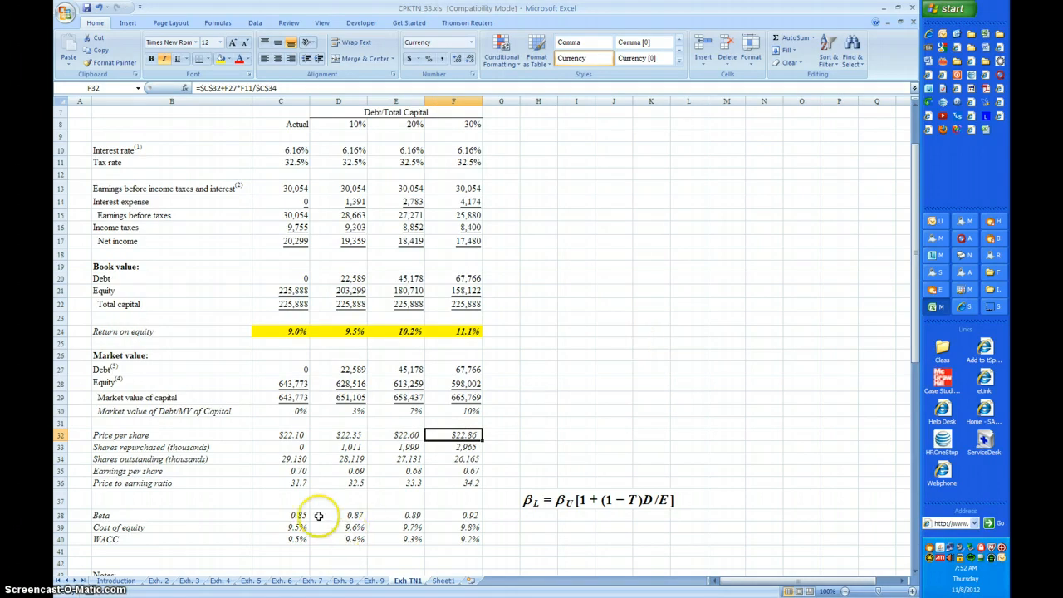
- Compare the shares repurchased across the Actual, 10%, 20% and 30% columns
{"action": "left_click", "coordinate": [299, 447]}
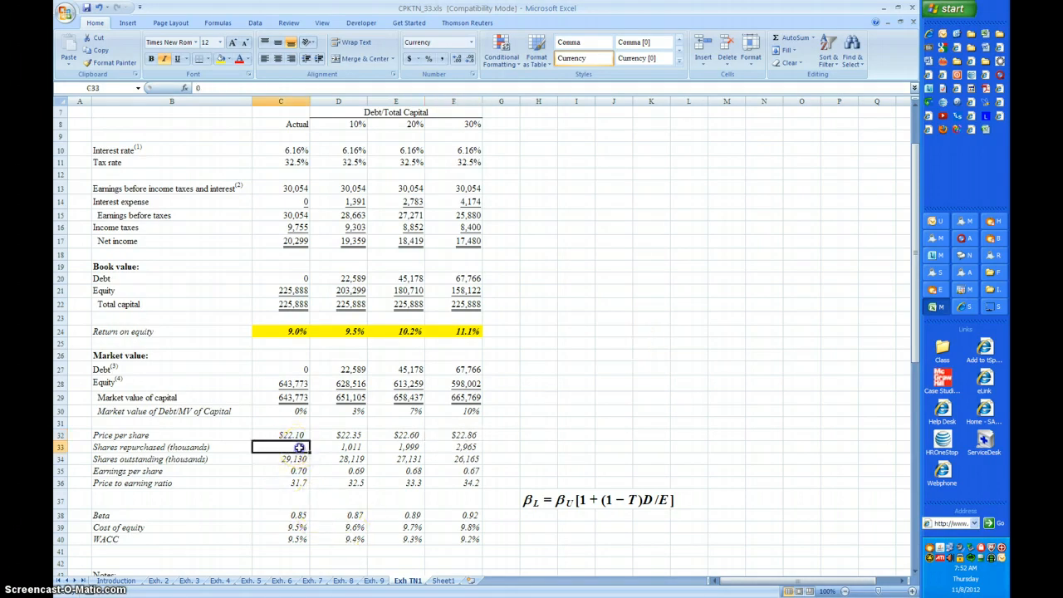
{"action": "left_click", "coordinate": [345, 446]}
{"action": "left_click", "coordinate": [416, 448]}
{"action": "left_click", "coordinate": [454, 448]}
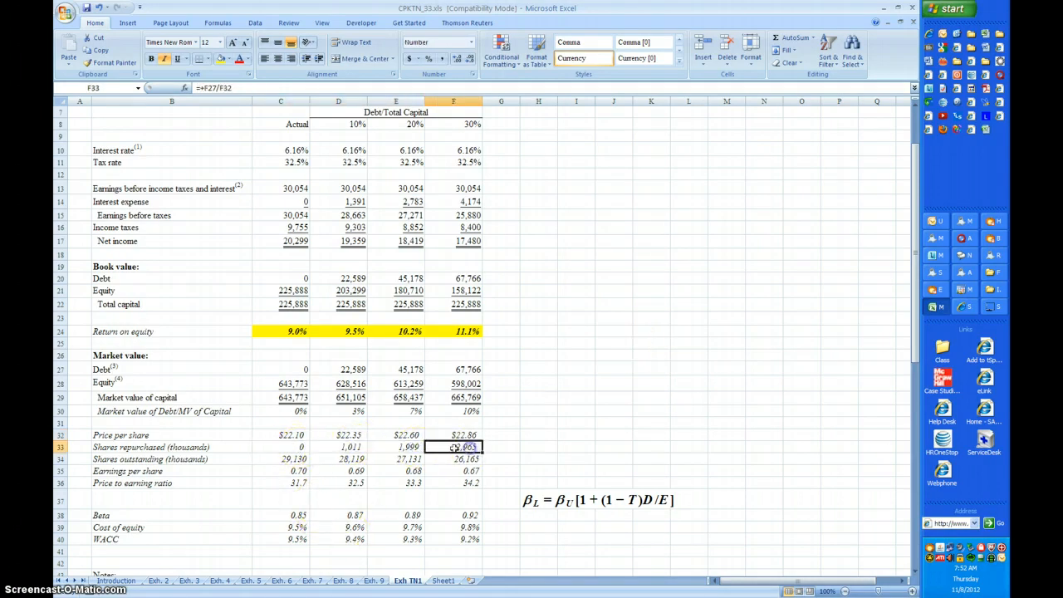
{"action": "left_click", "coordinate": [350, 450]}
{"action": "left_click", "coordinate": [389, 449]}
{"action": "left_click", "coordinate": [461, 449]}
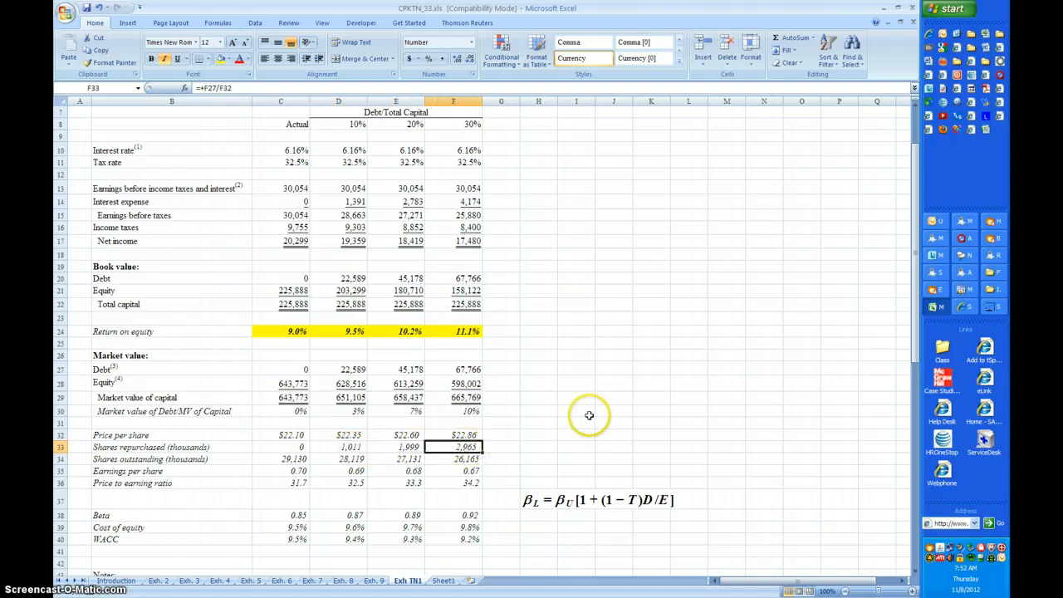
- Examine the 10% scenario's shares repurchased formula alongside the book debt that funds the repurchase
{"action": "left_click", "coordinate": [331, 445]}
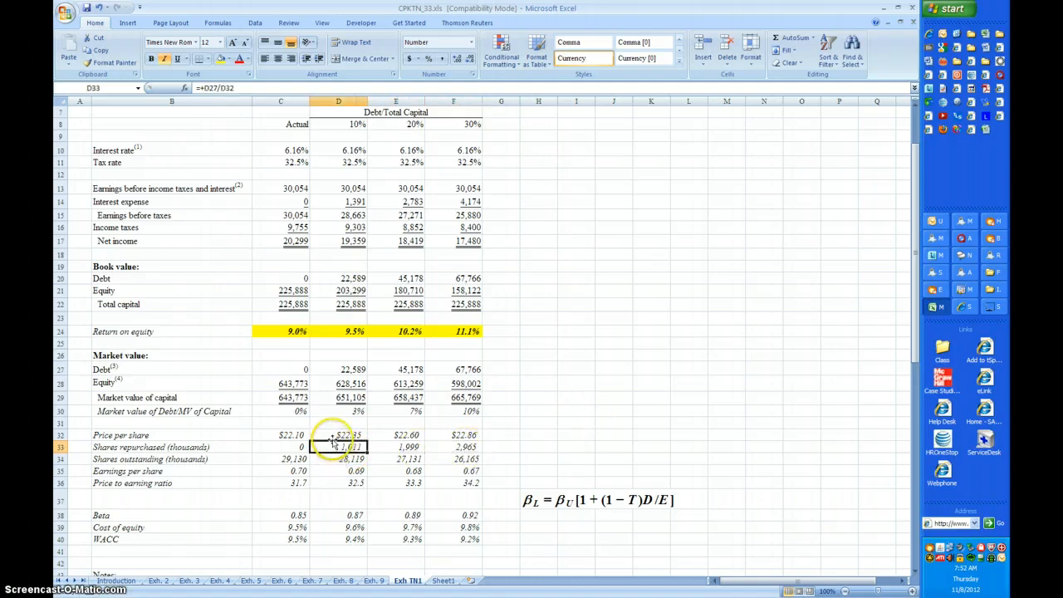
{"action": "left_click", "coordinate": [342, 277]}
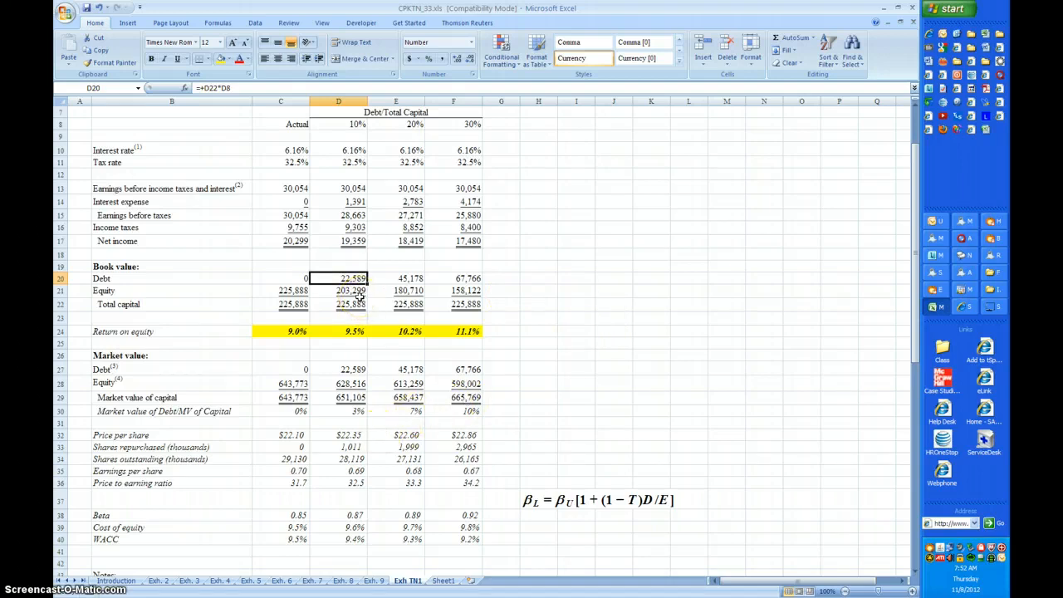
{"action": "left_click", "coordinate": [351, 447]}
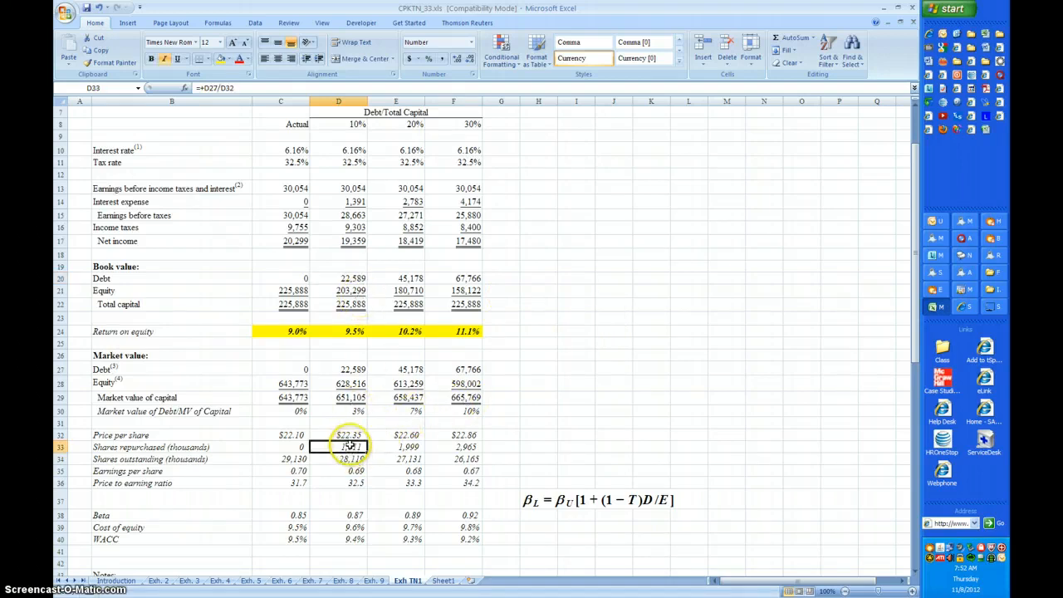
- Trace the cells behind the 10% scenario's shares repurchased and check the same line for the 20% and 30% scenarios
{"action": "key", "text": "F2"}
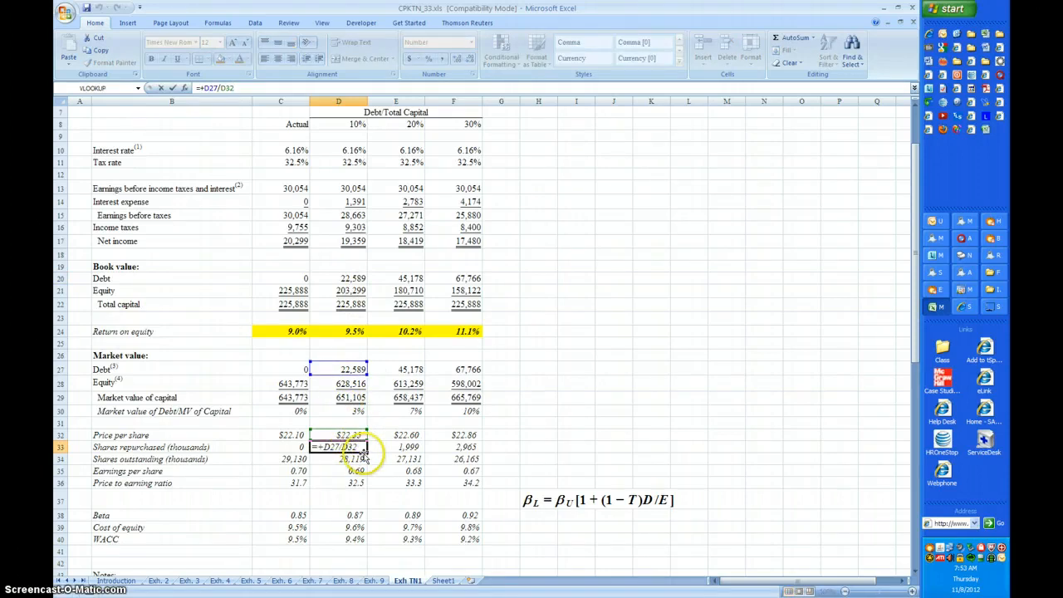
{"action": "key", "text": "ctrl+Return"}
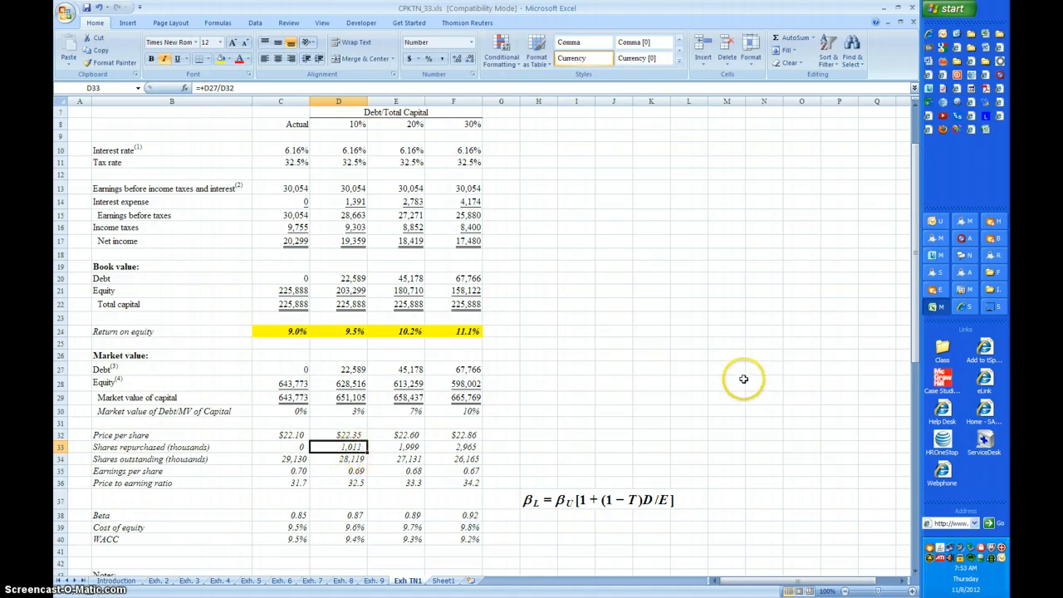
{"action": "left_click", "coordinate": [418, 446]}
{"action": "left_click", "coordinate": [456, 446]}
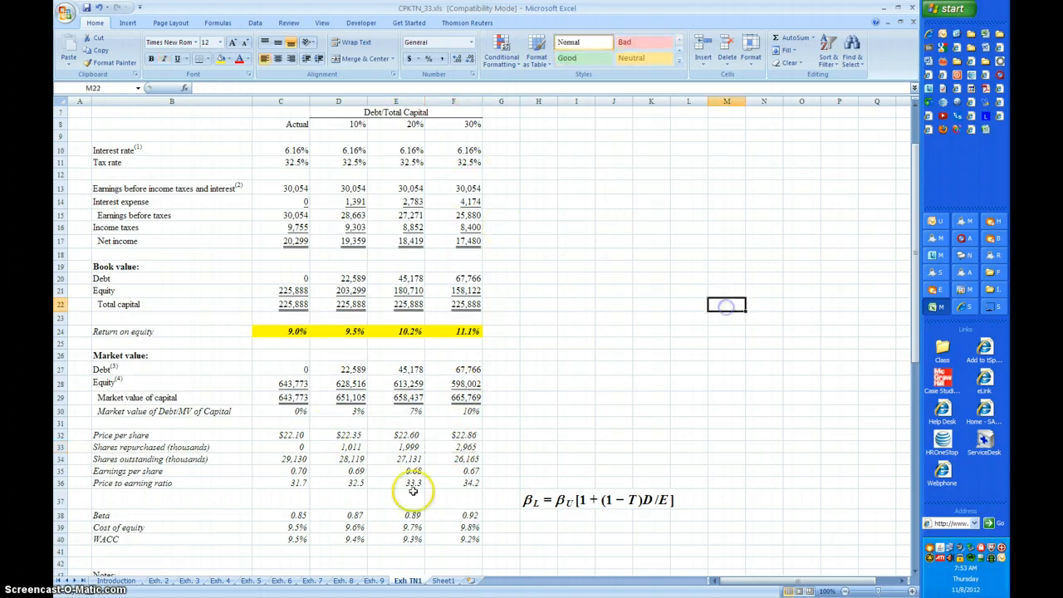
- Compare shares outstanding across the Actual, 10%, 20% and 30% columns
{"action": "left_click", "coordinate": [287, 459]}
{"action": "left_click", "coordinate": [343, 459]}
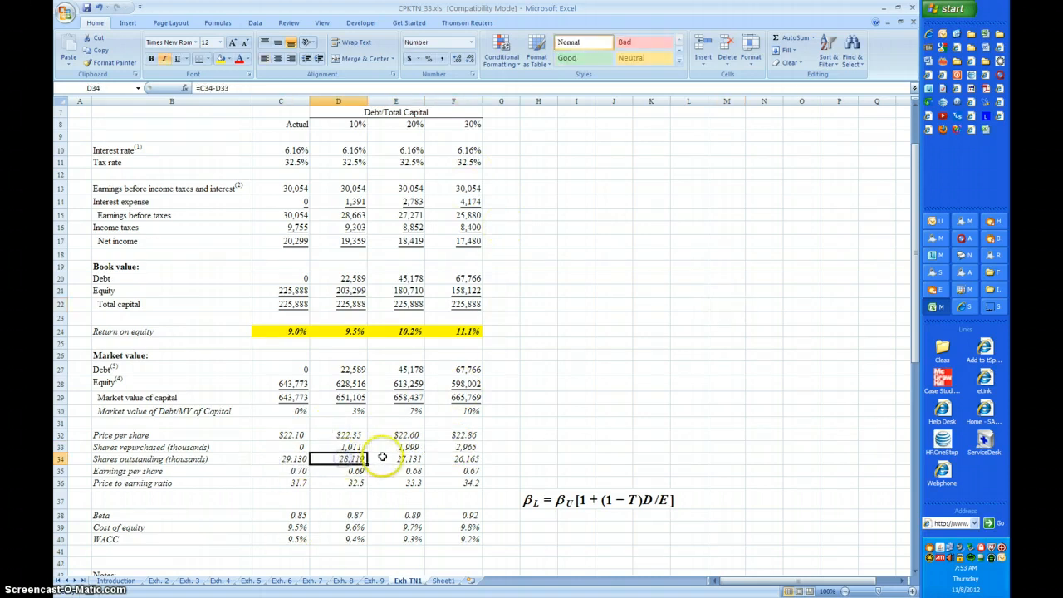
{"action": "left_click", "coordinate": [407, 458]}
{"action": "left_click", "coordinate": [447, 458]}
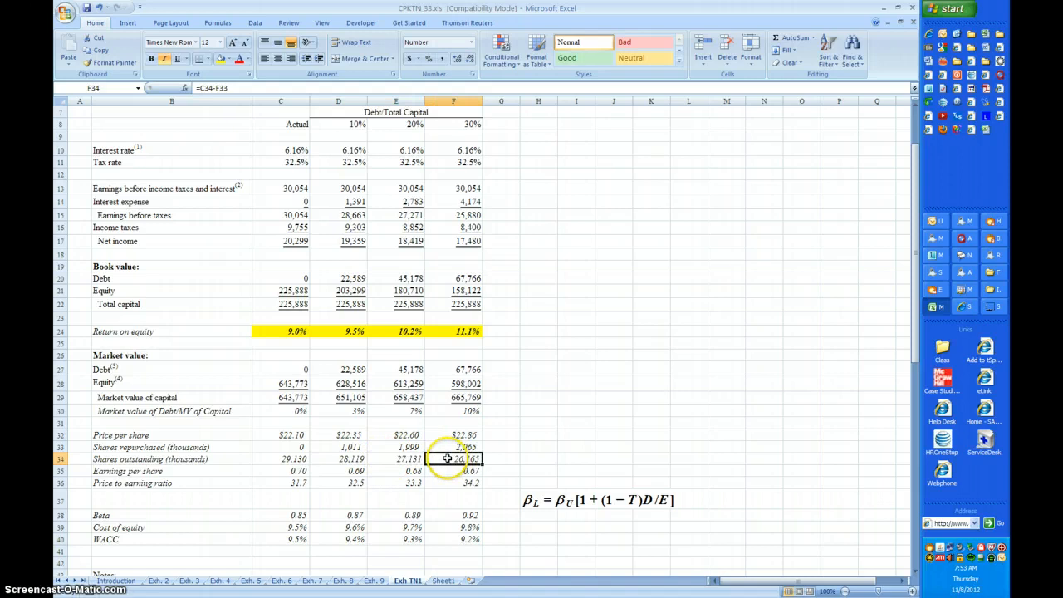
- Compare earnings per share across the scenarios, checking it against the 10% scenario's interest expense and shares outstanding
{"action": "left_click", "coordinate": [299, 472]}
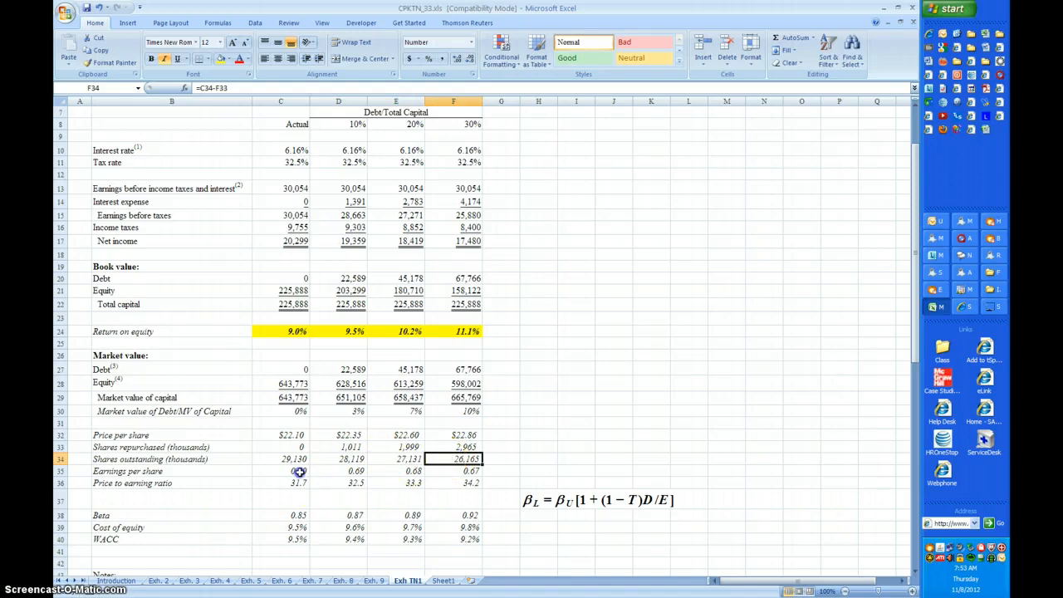
{"action": "left_click", "coordinate": [356, 472]}
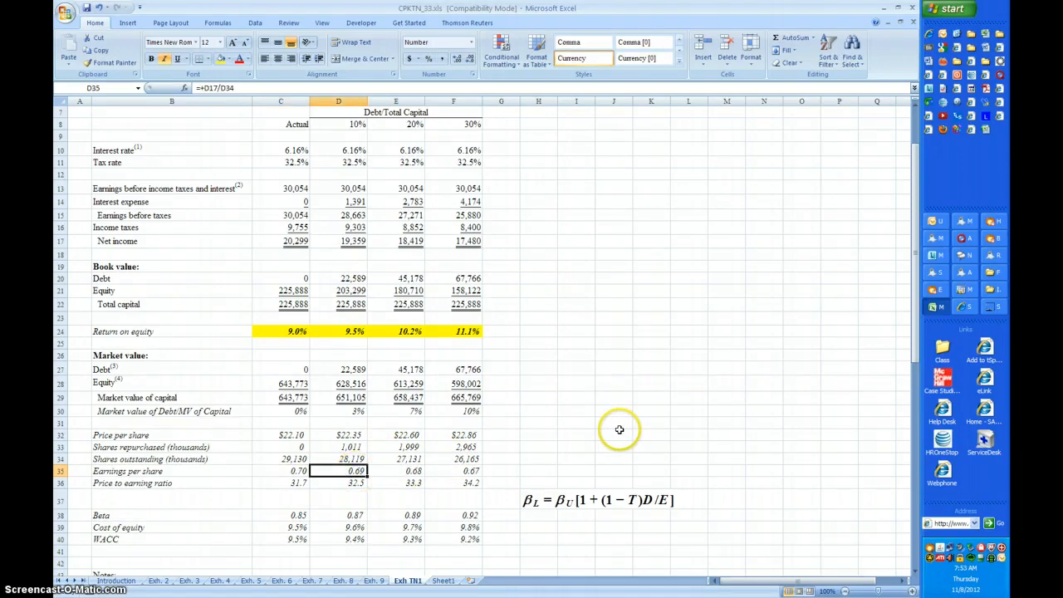
{"action": "left_click", "coordinate": [355, 202]}
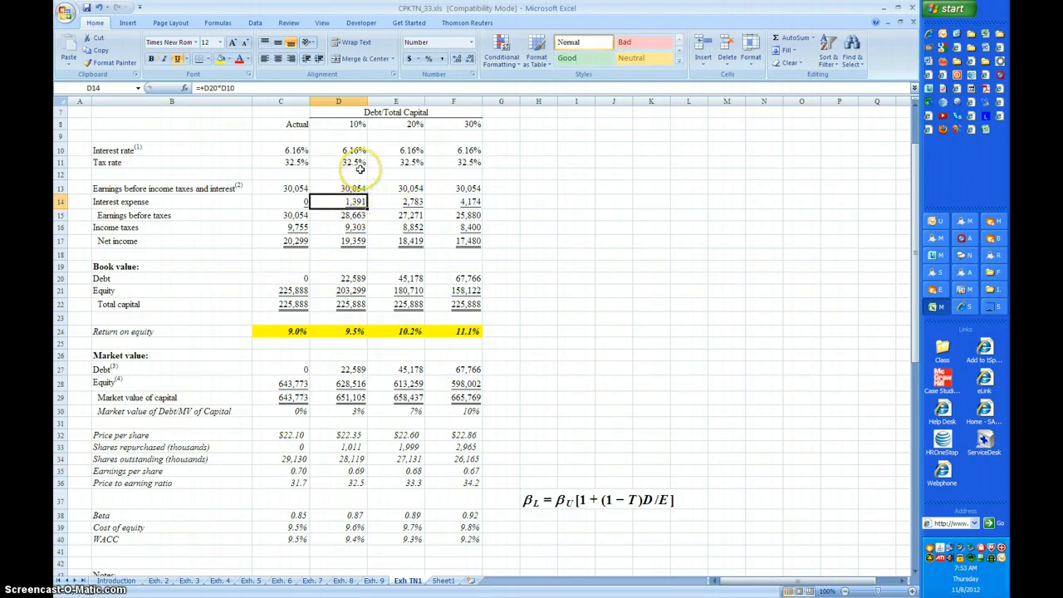
{"action": "left_click", "coordinate": [281, 460]}
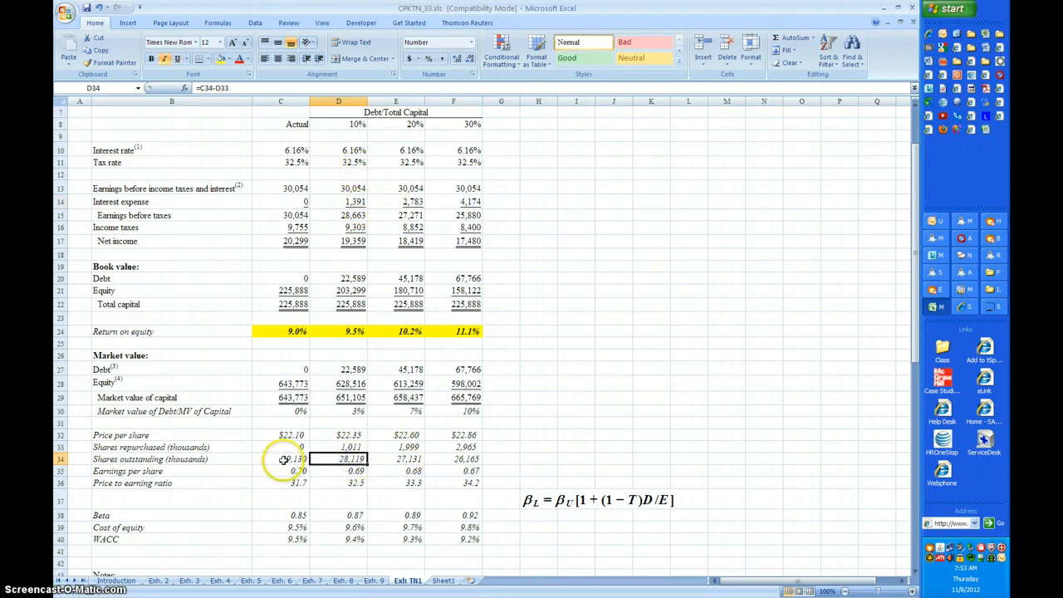
{"action": "left_click", "coordinate": [353, 459]}
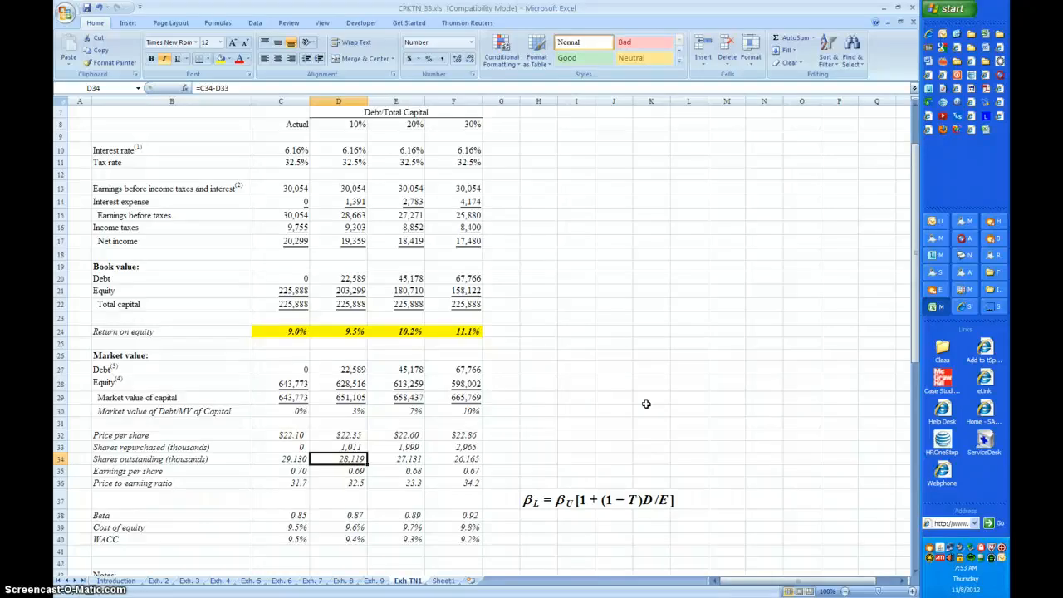
{"action": "left_click", "coordinate": [341, 470]}
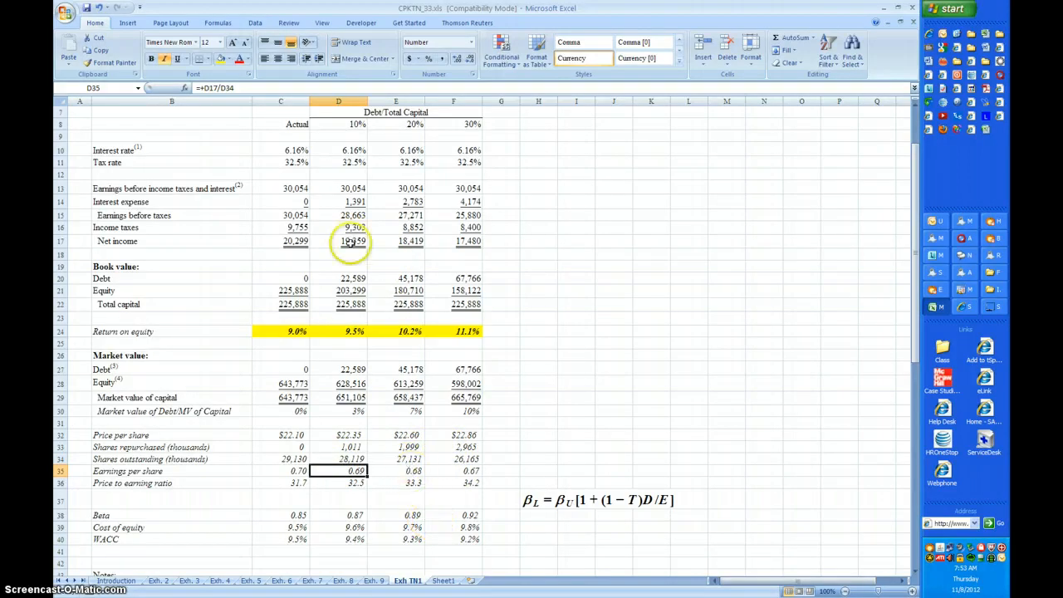
{"action": "left_click", "coordinate": [416, 471]}
{"action": "left_click", "coordinate": [467, 471]}
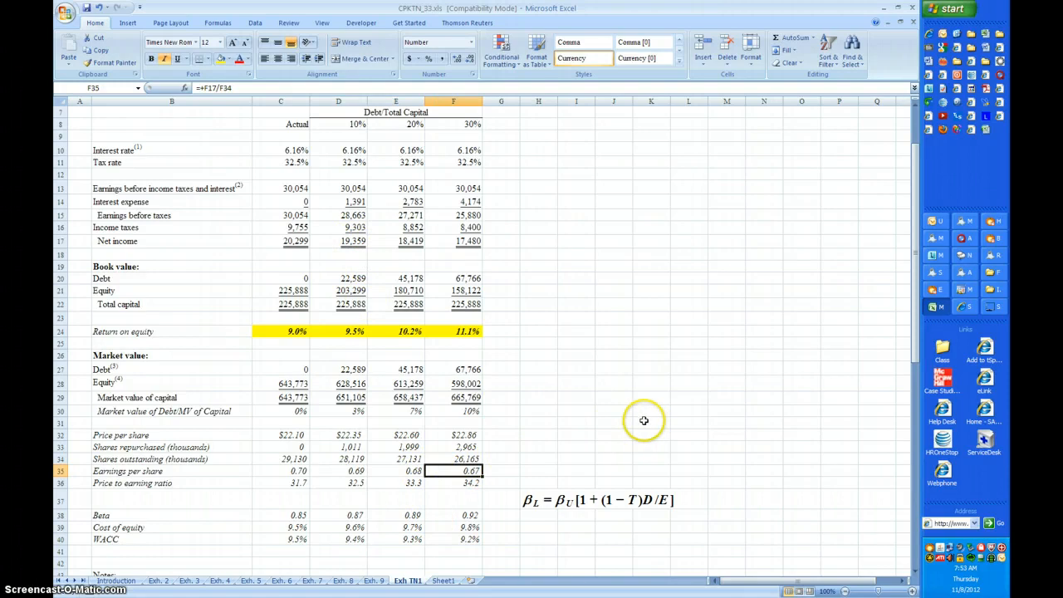
- Compare the price to earning ratio across all scenarios and trace the 10% formula to price and earnings per share
{"action": "scroll", "coordinate": [645, 416], "scroll_direction": "down", "scroll_amount": 1}
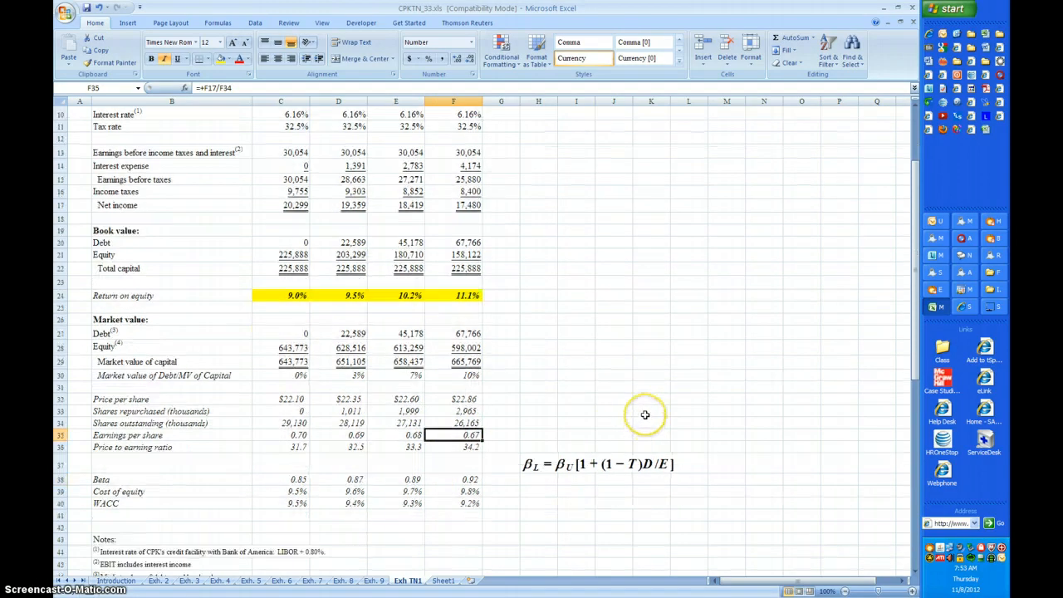
{"action": "left_click", "coordinate": [291, 446]}
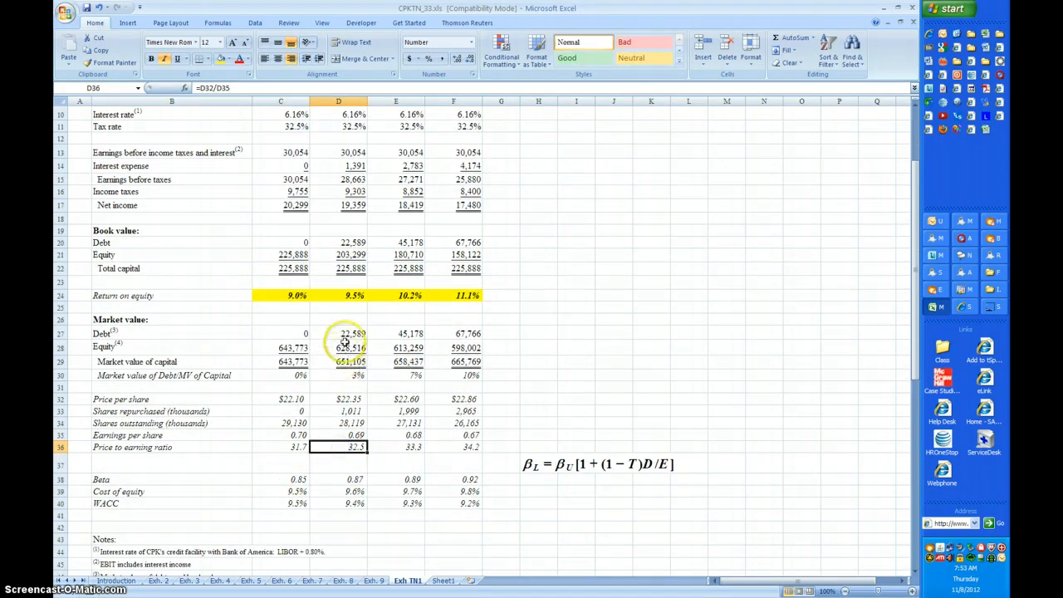
{"action": "left_click", "coordinate": [350, 399]}
{"action": "left_click", "coordinate": [405, 400]}
{"action": "left_click", "coordinate": [353, 447]}
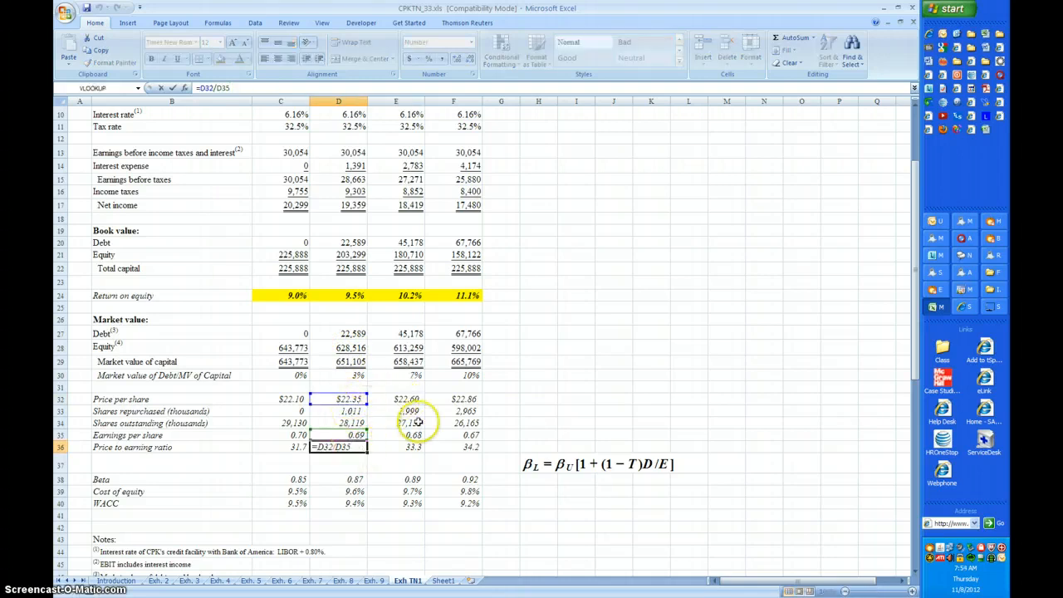
{"action": "left_click", "coordinate": [409, 450]}
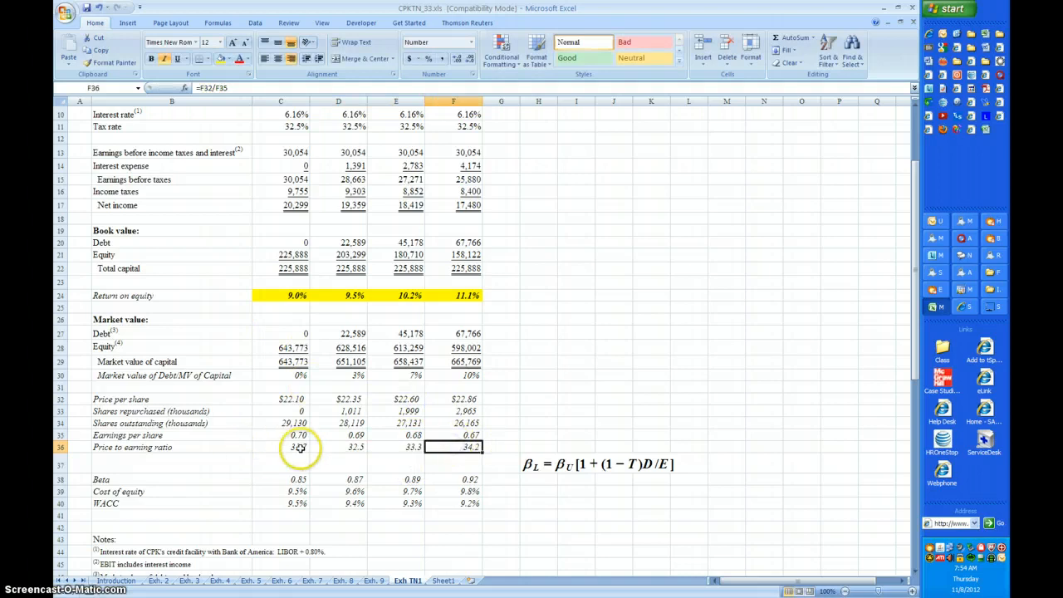
{"action": "left_click", "coordinate": [455, 447]}
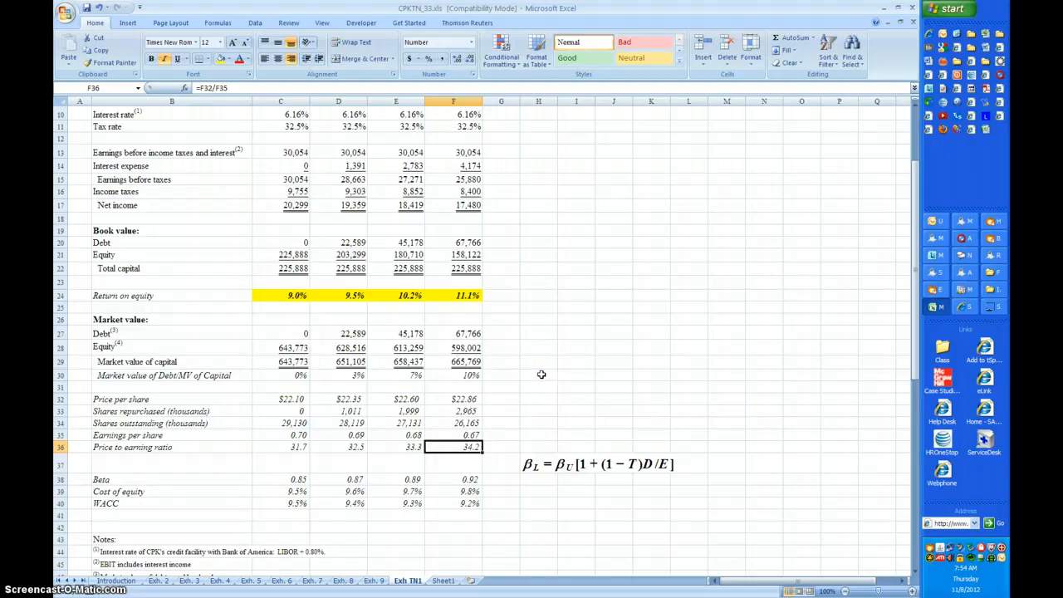
- Examine the Actual beta, the levered beta equation beside the table and the 10% scenario's beta formula
{"action": "scroll", "coordinate": [541, 374], "scroll_direction": "down", "scroll_amount": 2}
{"action": "left_click", "coordinate": [290, 402]}
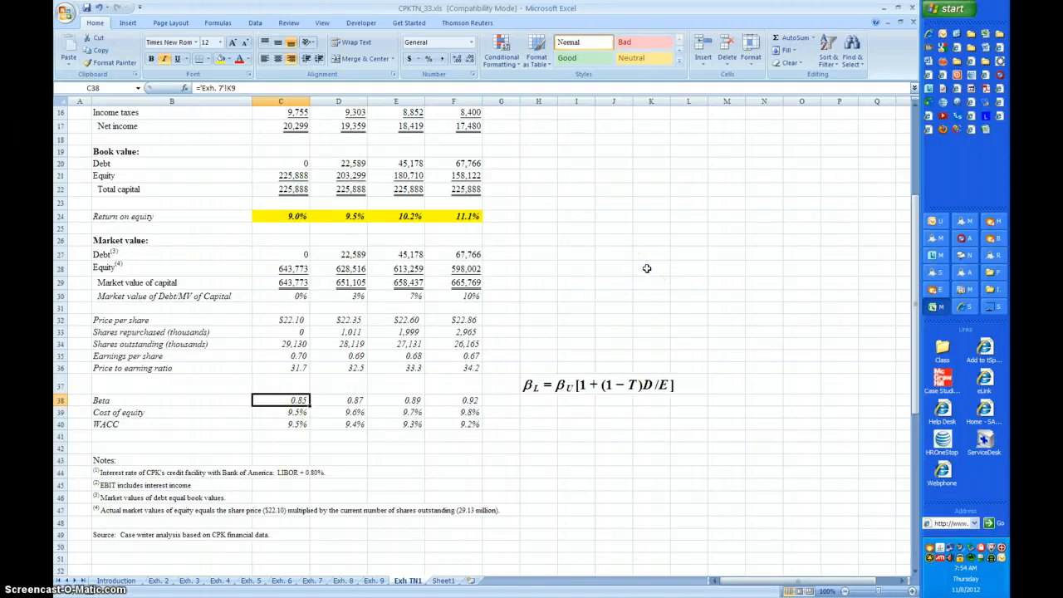
{"action": "left_click", "coordinate": [570, 386]}
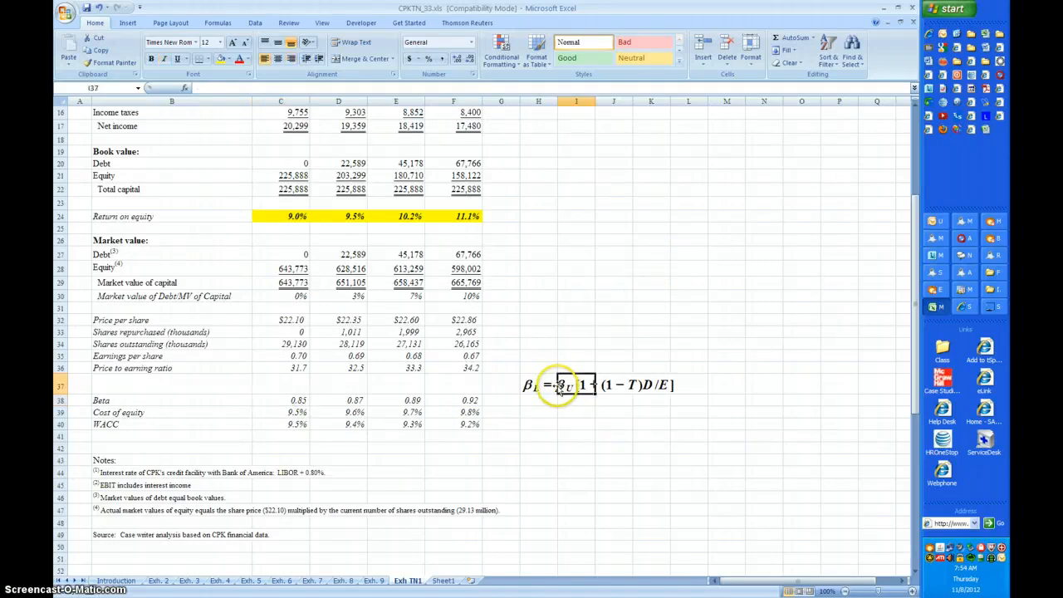
{"action": "left_click", "coordinate": [544, 386]}
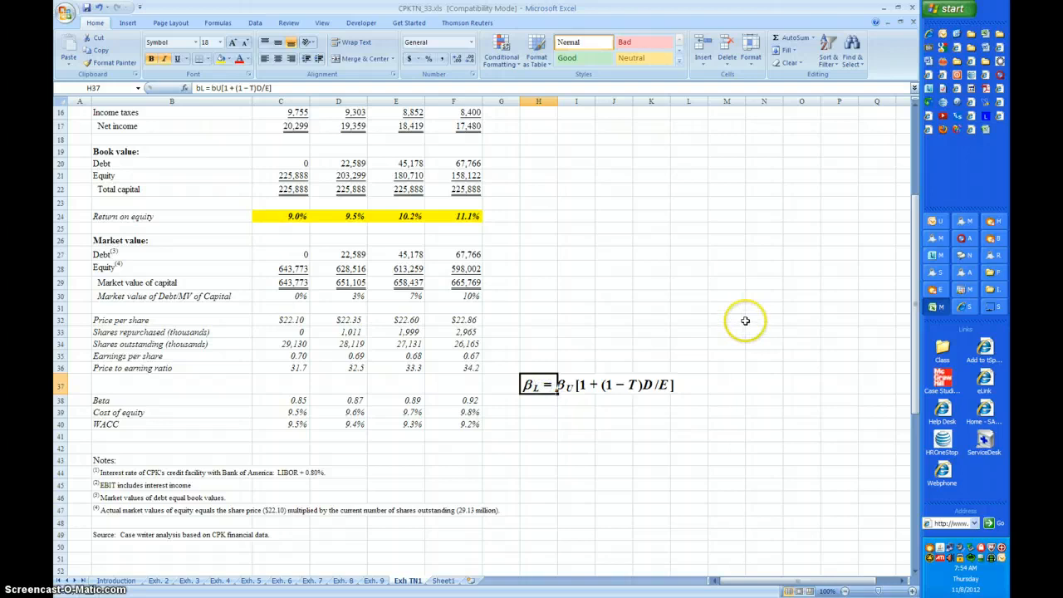
{"action": "left_click", "coordinate": [295, 402]}
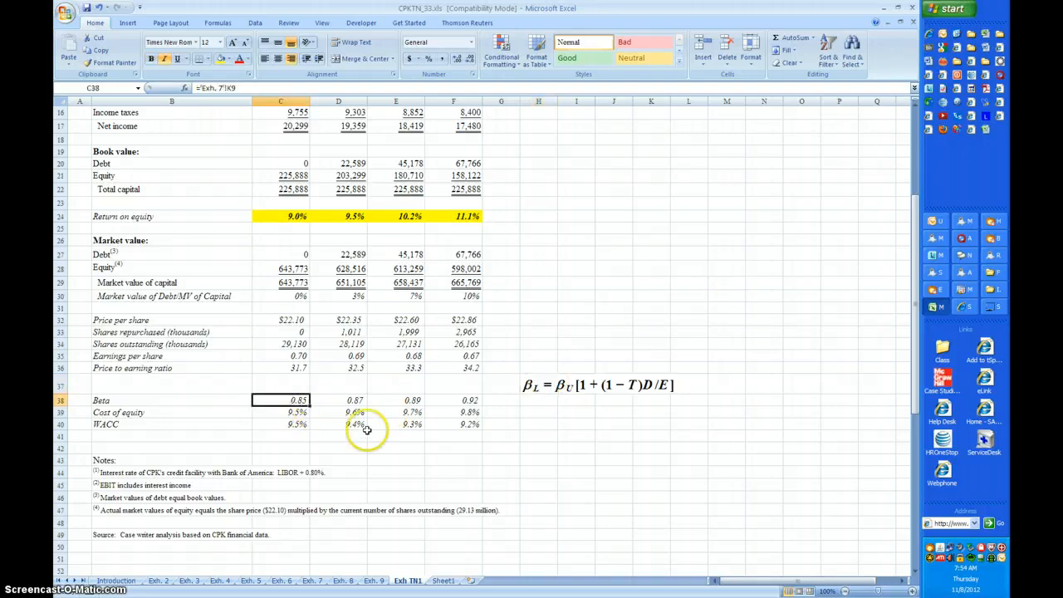
{"action": "double_click", "coordinate": [354, 400]}
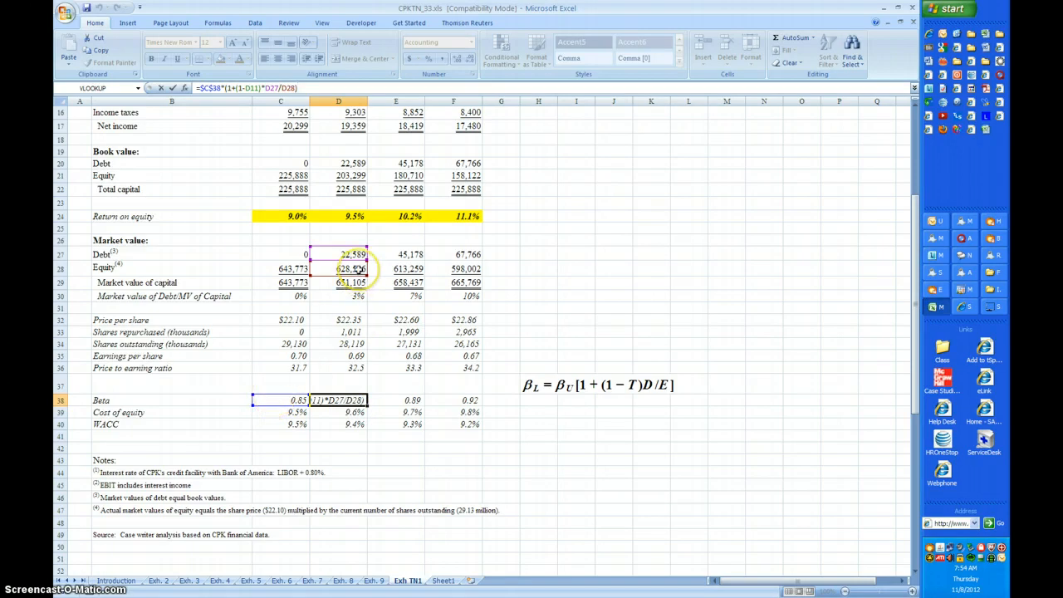
{"action": "left_click", "coordinate": [905, 380]}
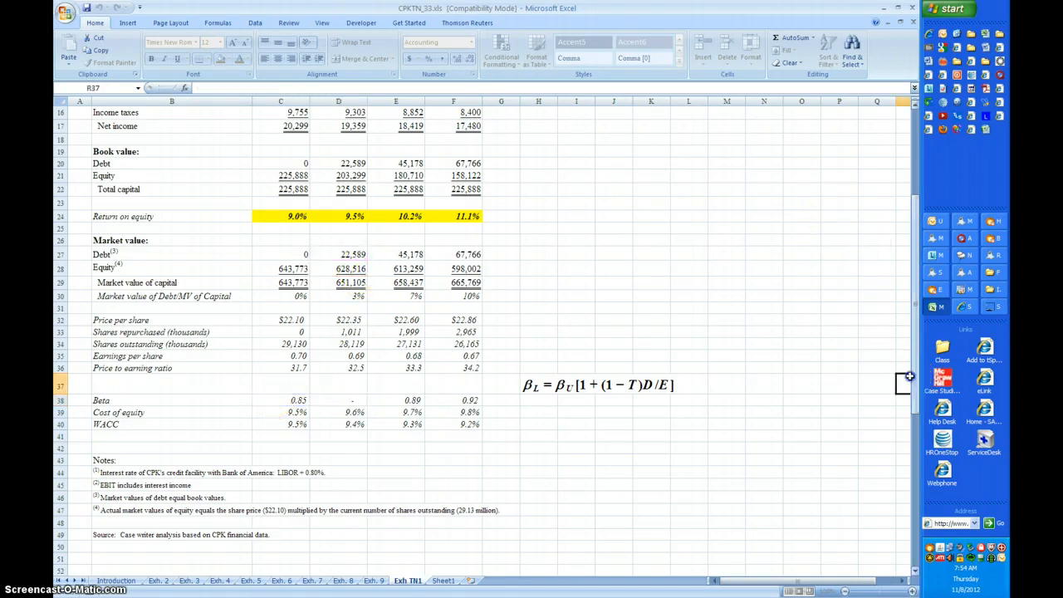
{"action": "left_click_drag", "start_coordinate": [909, 377], "coordinate": [908, 278]}
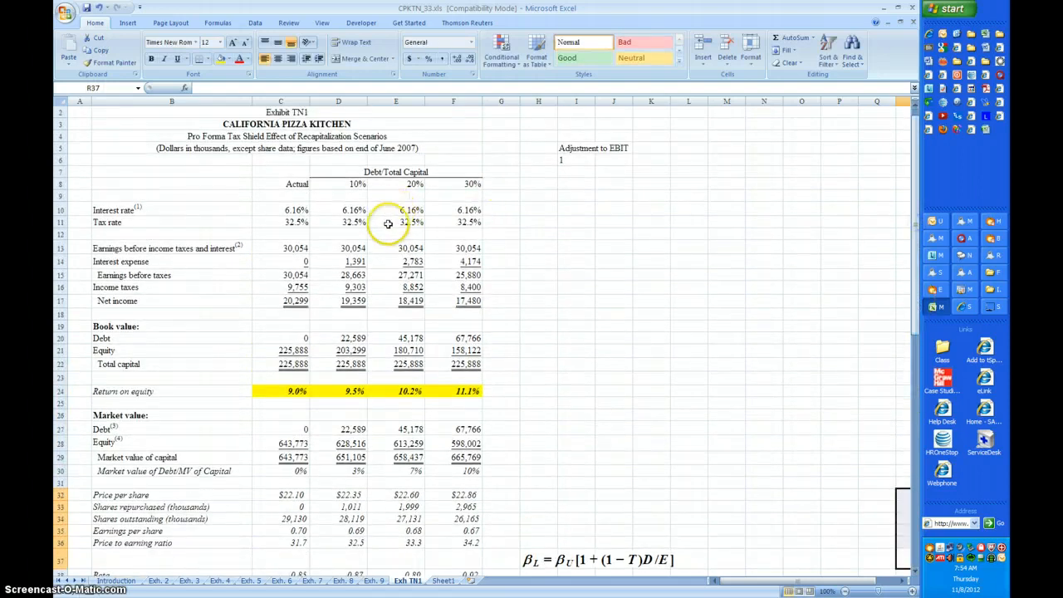
{"action": "key", "text": "BackSpace"}
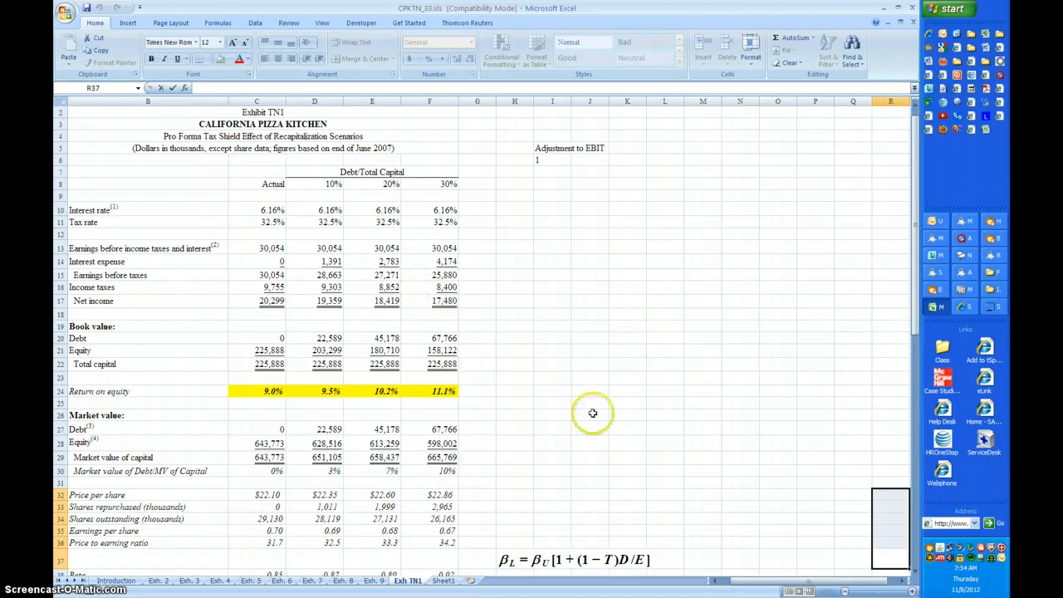
{"action": "left_click_drag", "start_coordinate": [794, 580], "coordinate": [758, 580]}
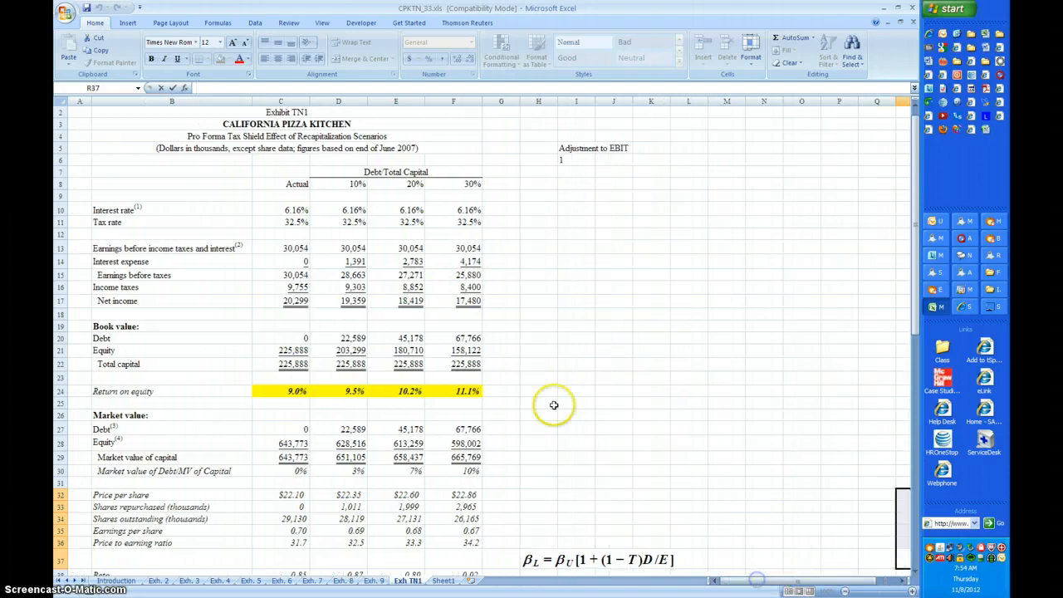
{"action": "left_click", "coordinate": [688, 414]}
{"action": "scroll", "coordinate": [665, 415], "scroll_direction": "down", "scroll_amount": 4}
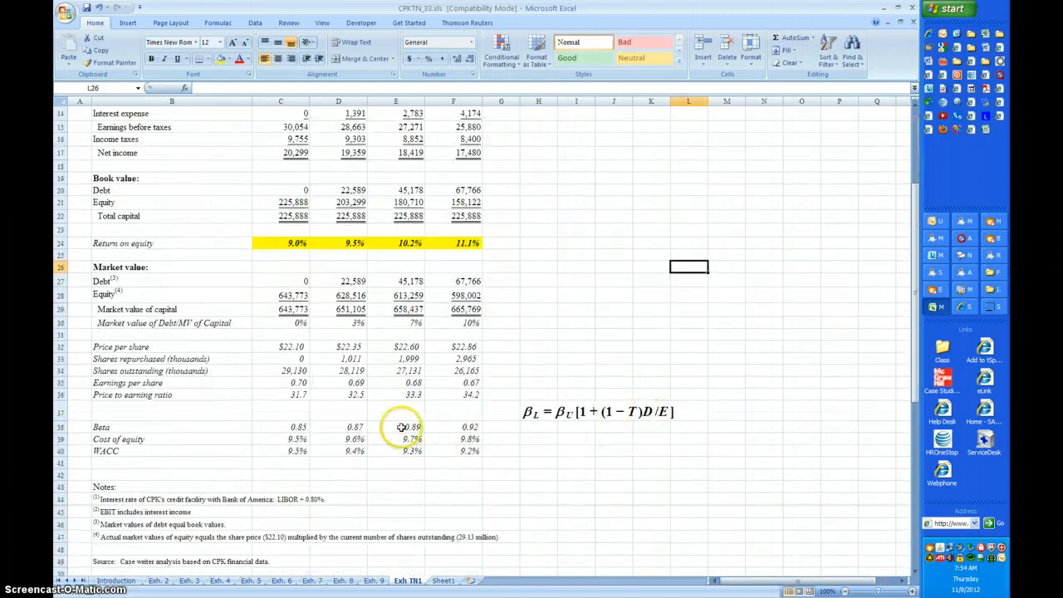
- Trace the 10% beta formula to its tax rate, market debt and equity, and compare it with the 20% and 30% betas
{"action": "double_click", "coordinate": [349, 426]}
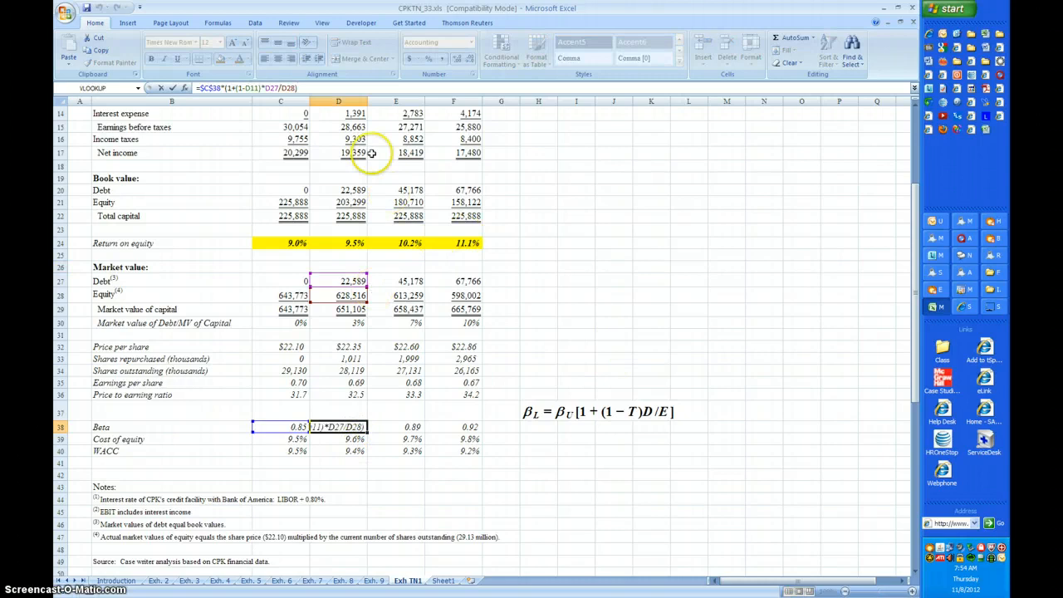
{"action": "left_click_drag", "start_coordinate": [915, 209], "coordinate": [910, 180]}
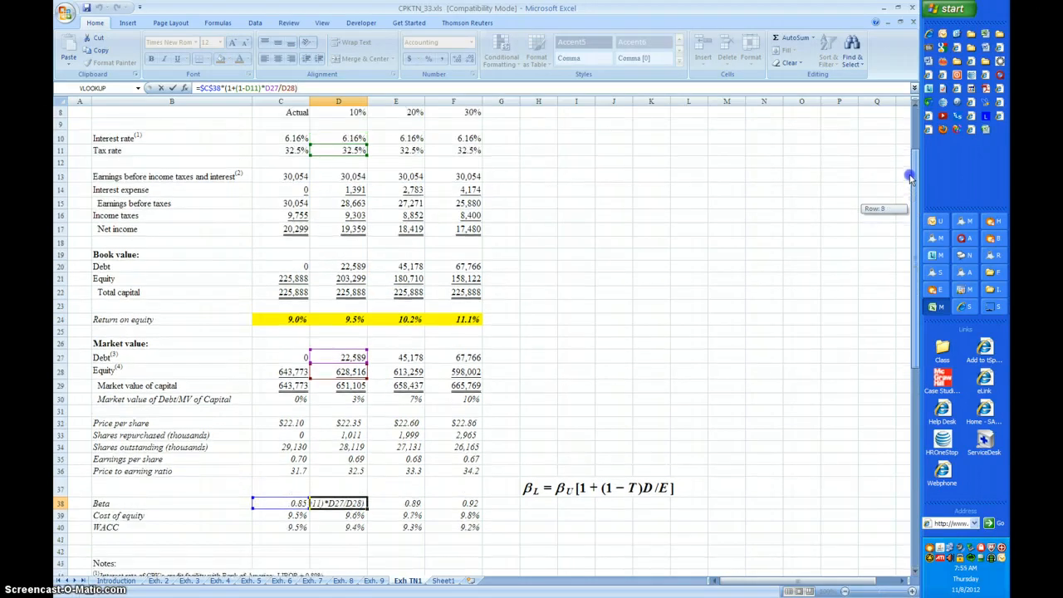
{"action": "left_click_drag", "start_coordinate": [911, 180], "coordinate": [909, 174]}
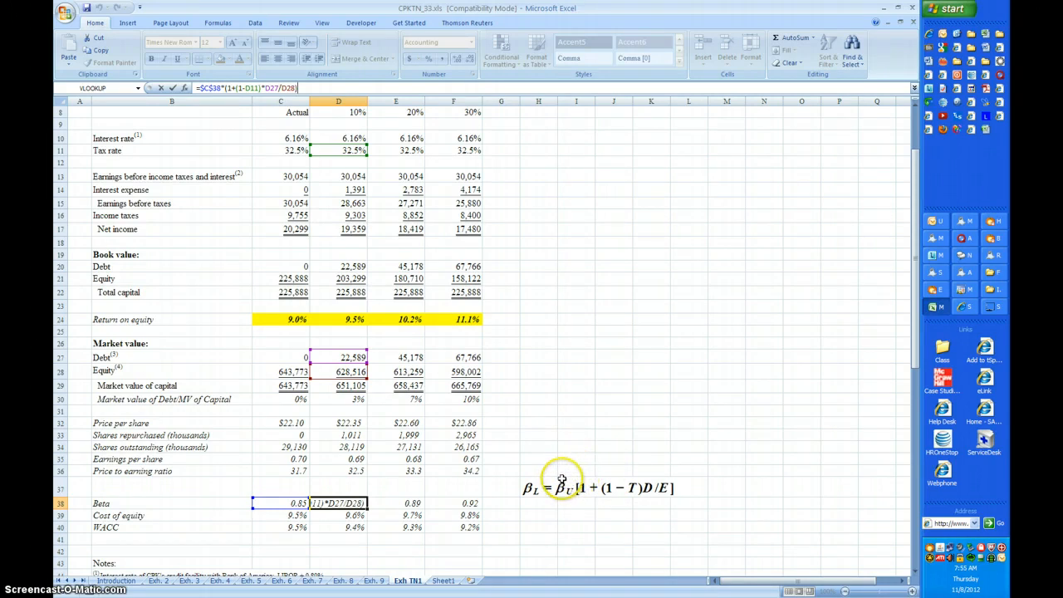
{"action": "key", "text": "Escape"}
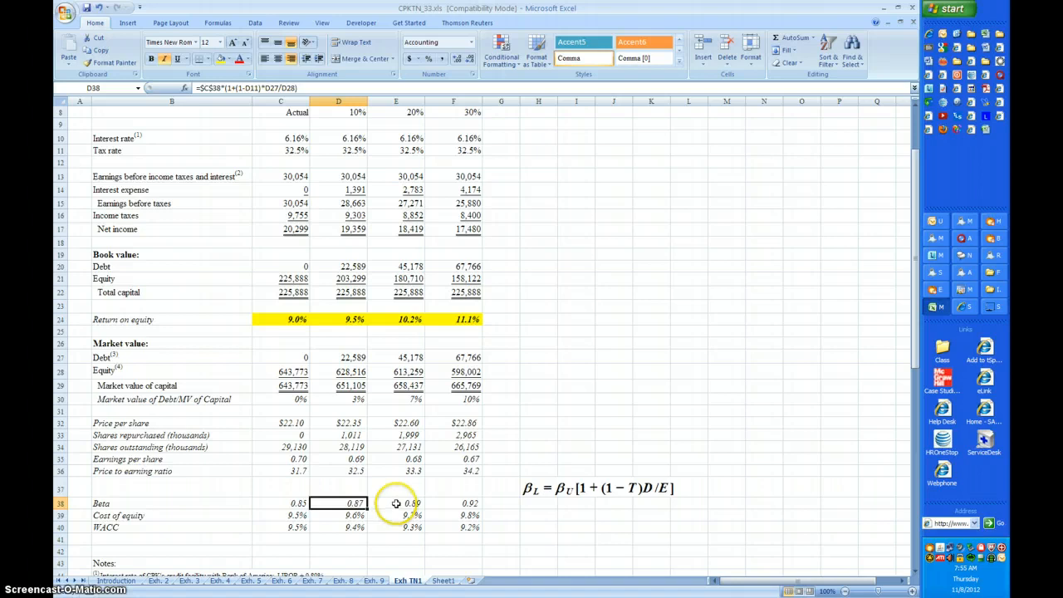
{"action": "left_click", "coordinate": [398, 503]}
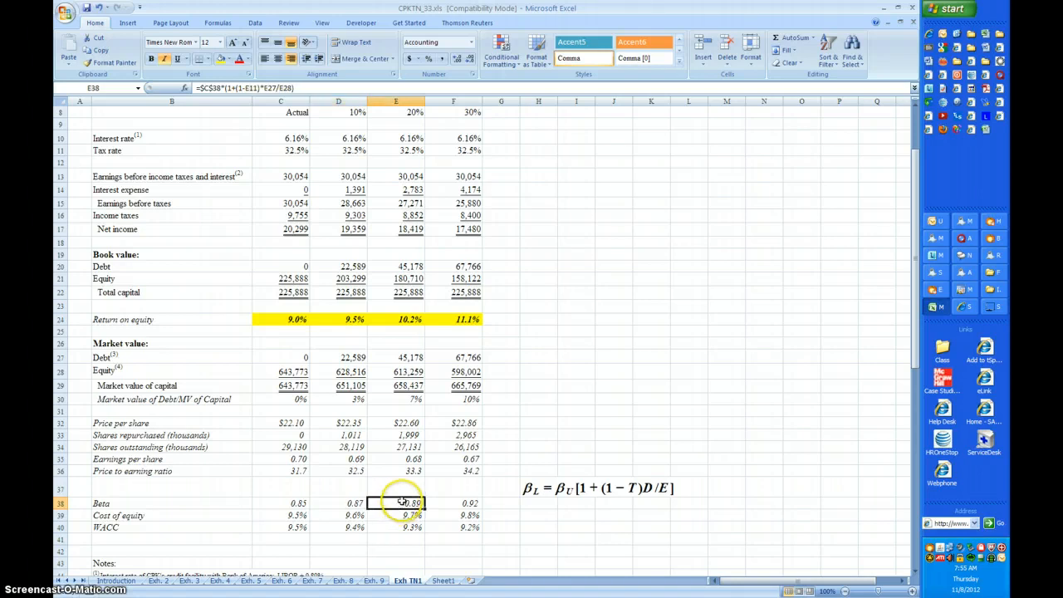
{"action": "left_click", "coordinate": [463, 503]}
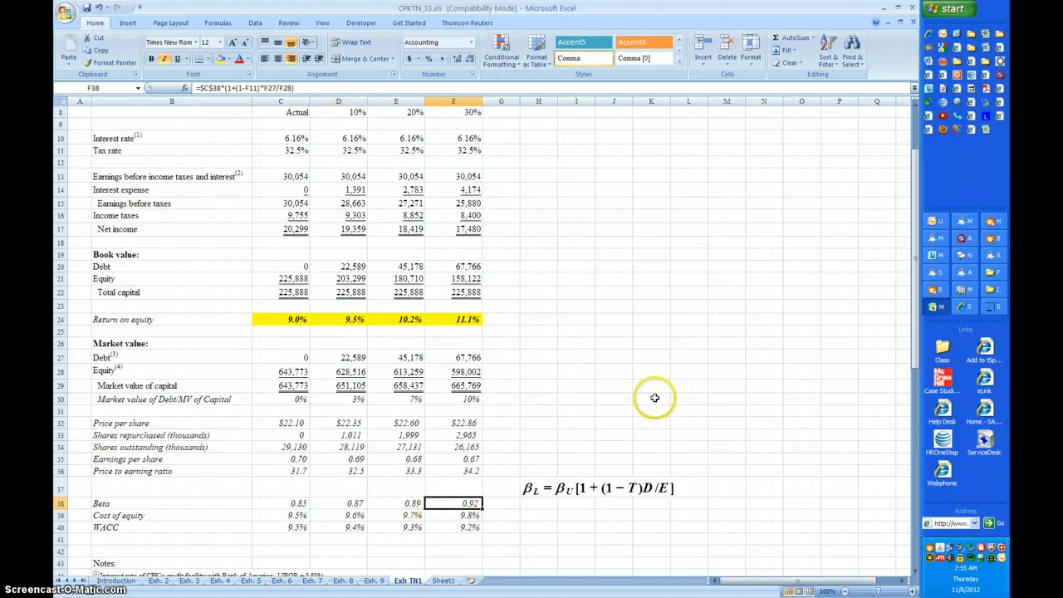
- Compare the cost of equity formulas for the Actual, 10%, 20% and 30% scenarios in Exhibit TN1
{"action": "left_click", "coordinate": [292, 516]}
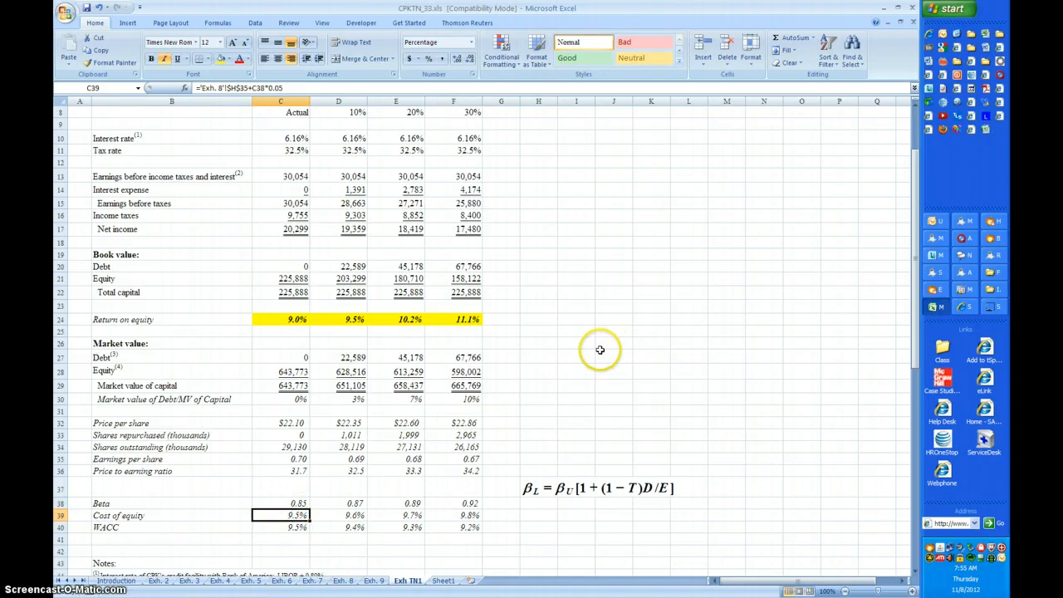
{"action": "left_click", "coordinate": [347, 516]}
{"action": "left_click", "coordinate": [392, 515]}
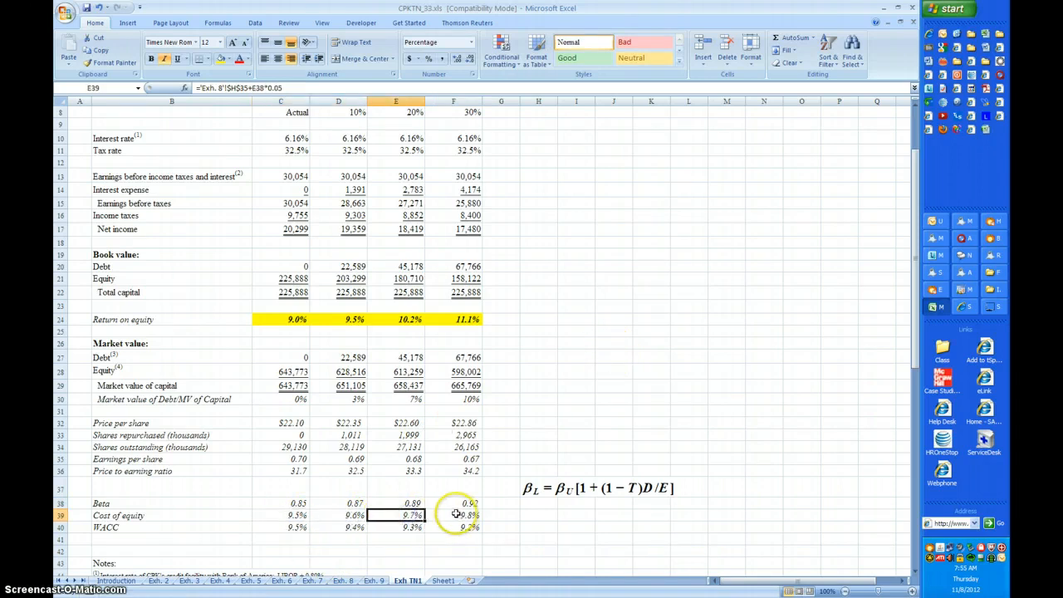
{"action": "left_click", "coordinate": [439, 515]}
- Compare the WACC formulas across all four scenarios and review them against the rest of the exhibit and its notes
{"action": "left_click", "coordinate": [295, 526]}
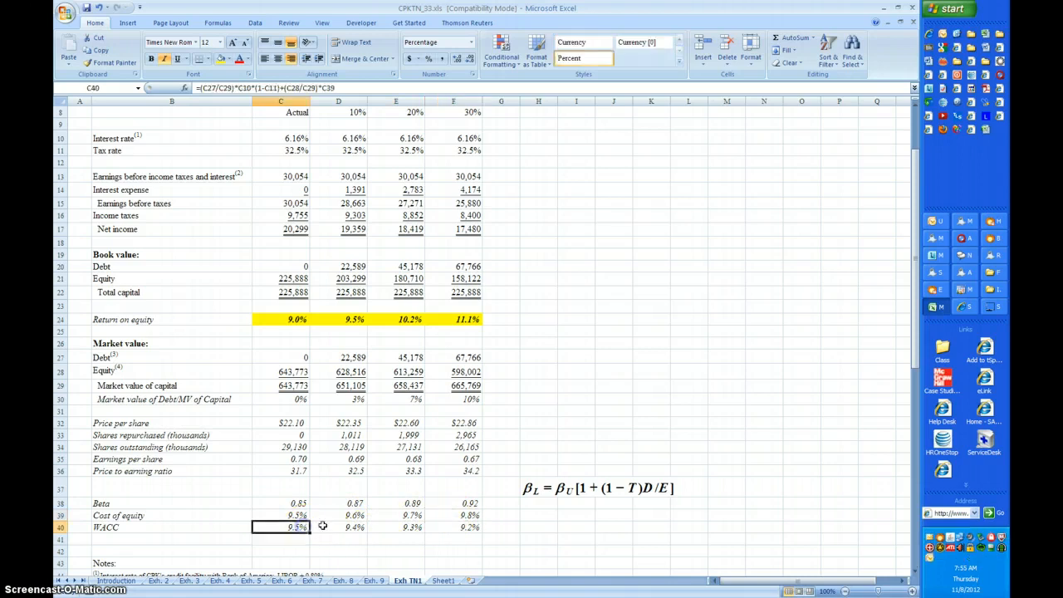
{"action": "left_click", "coordinate": [341, 525]}
{"action": "left_click", "coordinate": [395, 526]}
{"action": "left_click", "coordinate": [440, 526]}
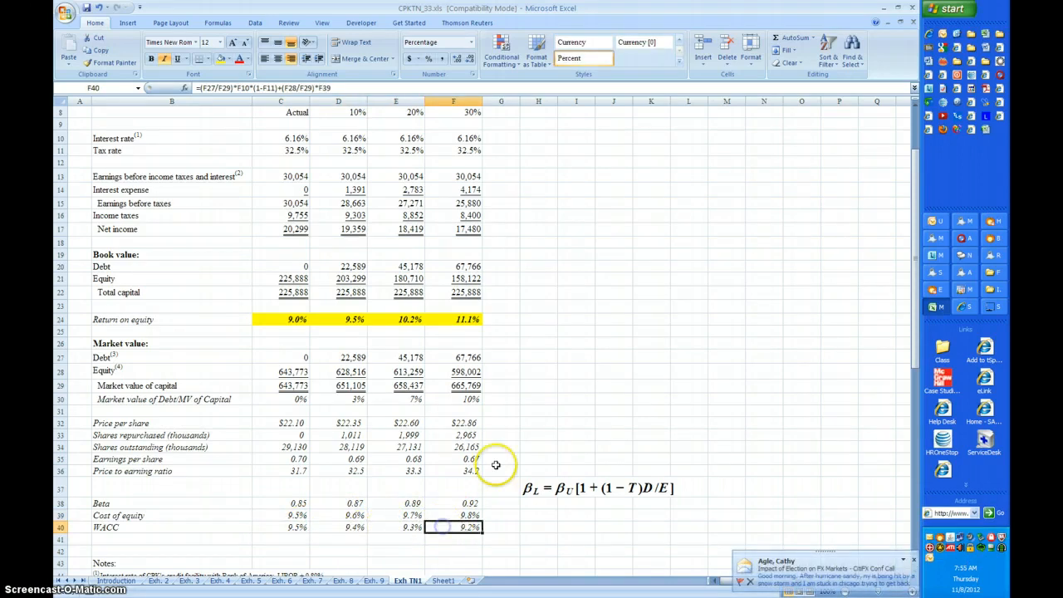
{"action": "scroll", "coordinate": [585, 362], "scroll_direction": "down", "scroll_amount": 2}
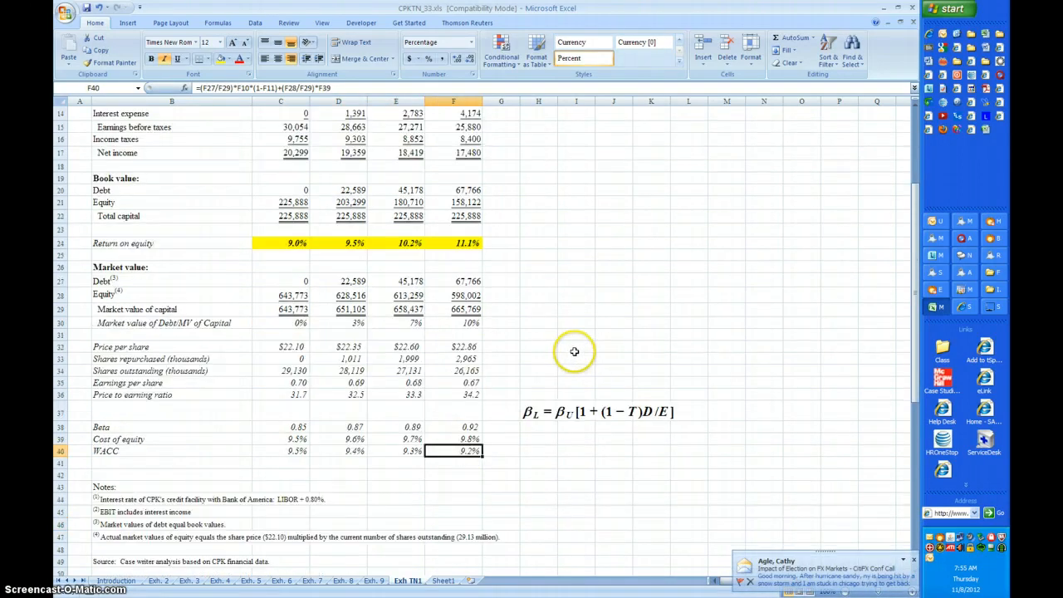
{"action": "scroll", "coordinate": [416, 230], "scroll_direction": "up", "scroll_amount": 4}
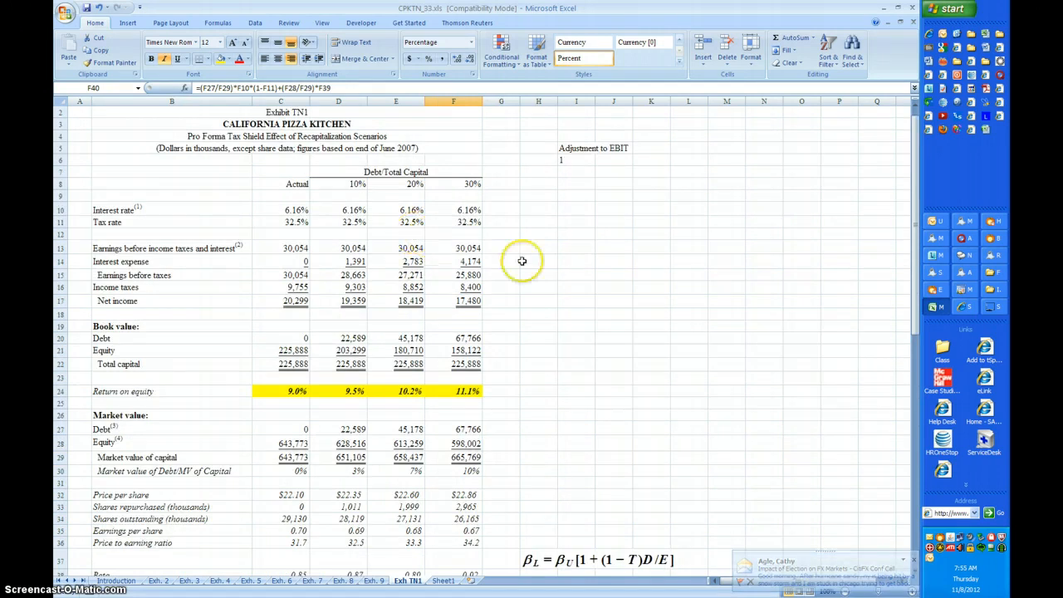
- Check the Actual cost of equity, contrast the 10% scenario's cost of equity with its WACC, and follow WACC through 20% and 30%
{"action": "scroll", "coordinate": [525, 262], "scroll_direction": "down", "scroll_amount": 2}
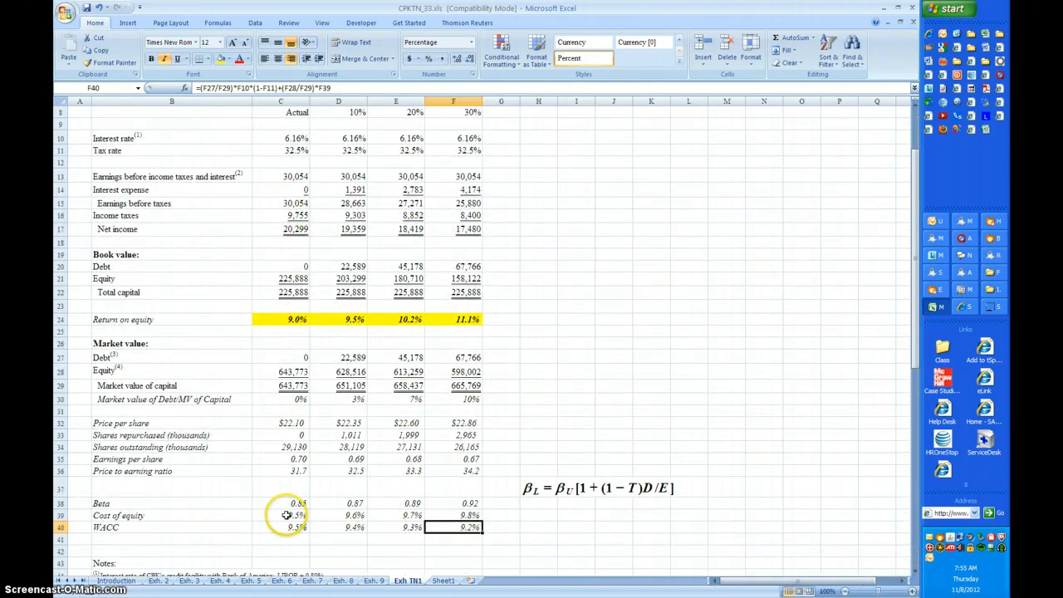
{"action": "left_click", "coordinate": [286, 515]}
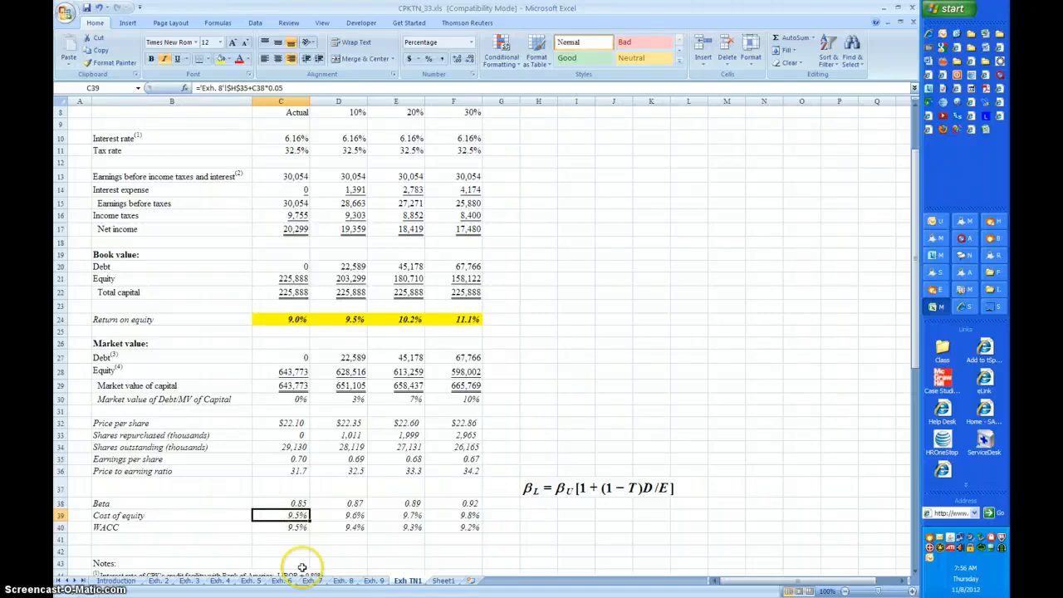
{"action": "left_click", "coordinate": [345, 526]}
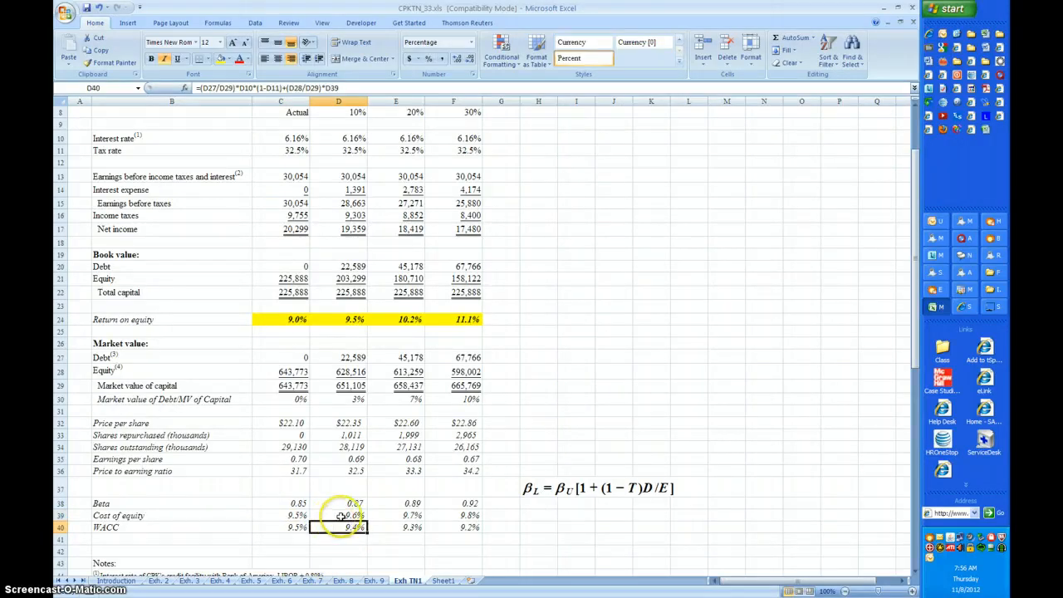
{"action": "left_click", "coordinate": [338, 513]}
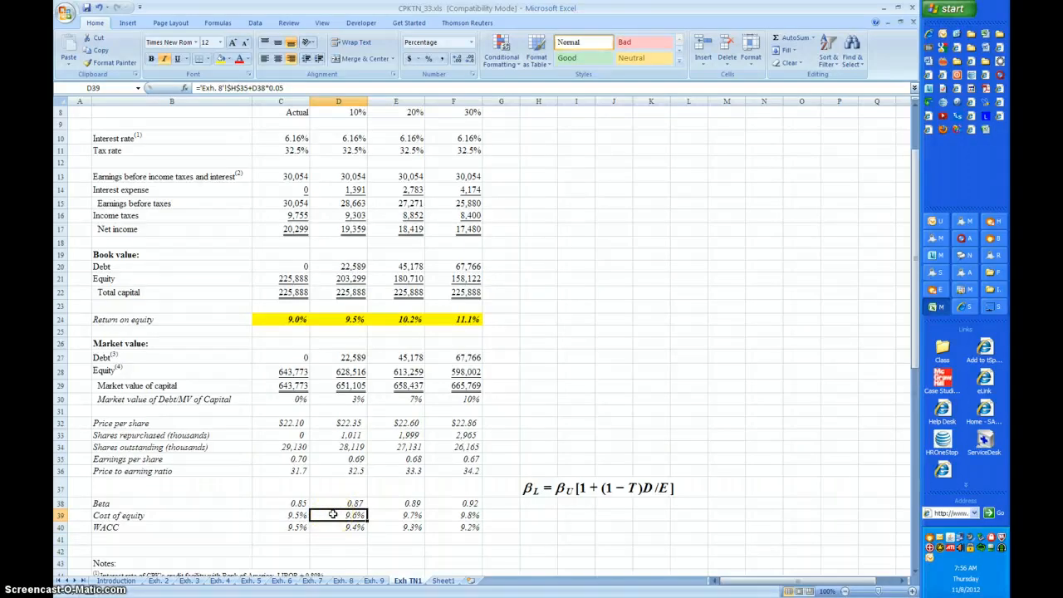
{"action": "left_click", "coordinate": [326, 514]}
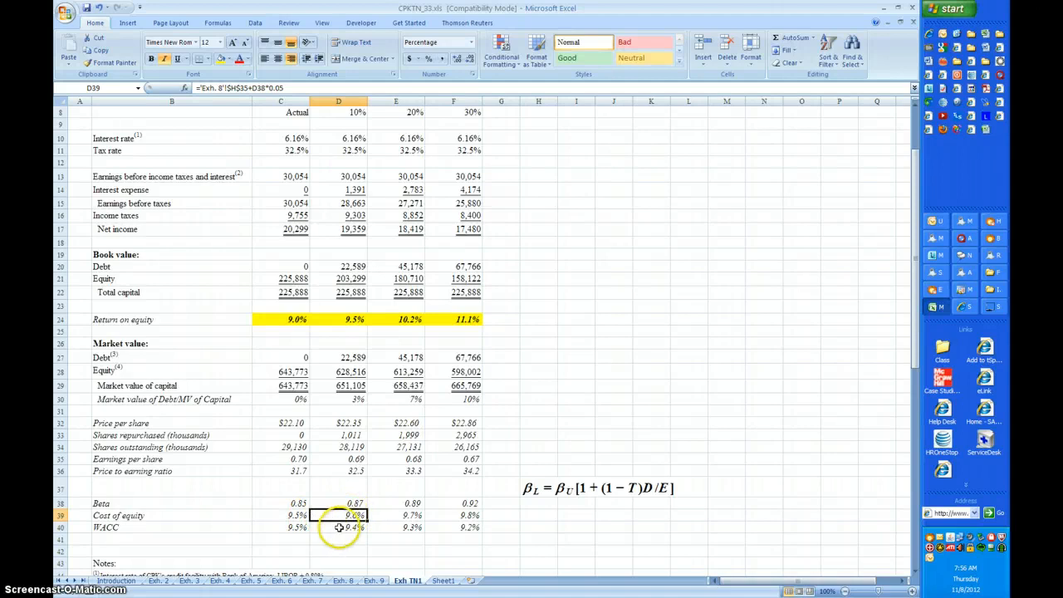
{"action": "left_click", "coordinate": [341, 527]}
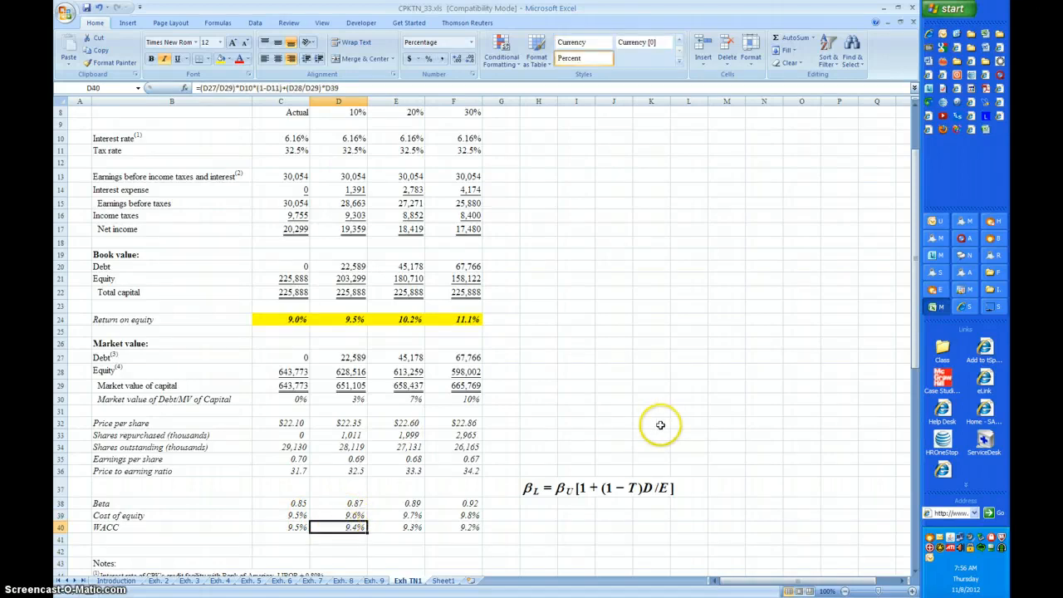
{"action": "left_click", "coordinate": [419, 528]}
{"action": "left_click", "coordinate": [474, 526]}
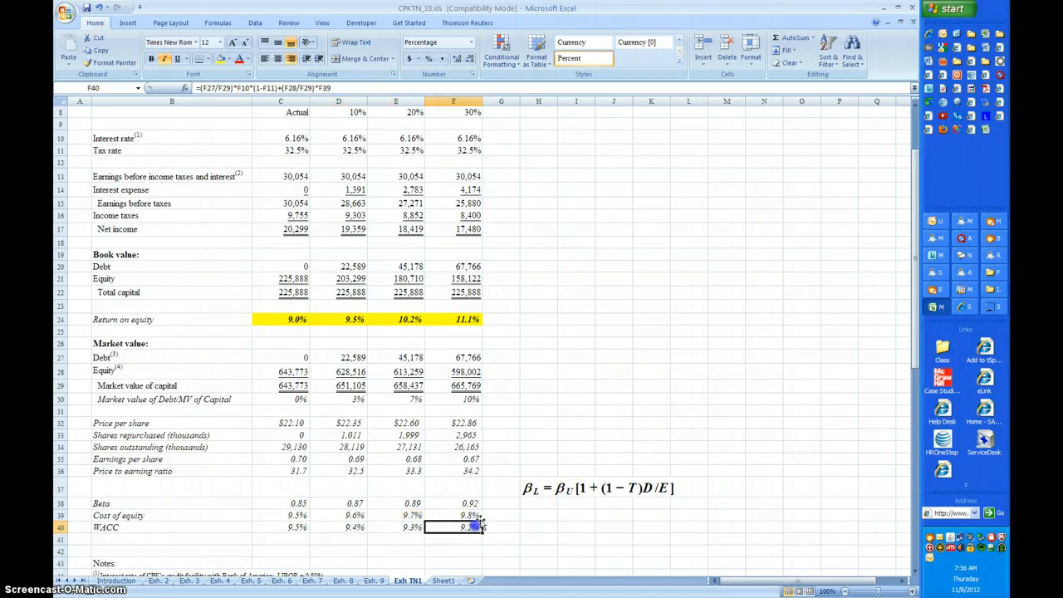
- Select the Adjustment to EBIT factor beside the Exhibit TN1 heading
{"action": "scroll", "coordinate": [648, 322], "scroll_direction": "down", "scroll_amount": 3}
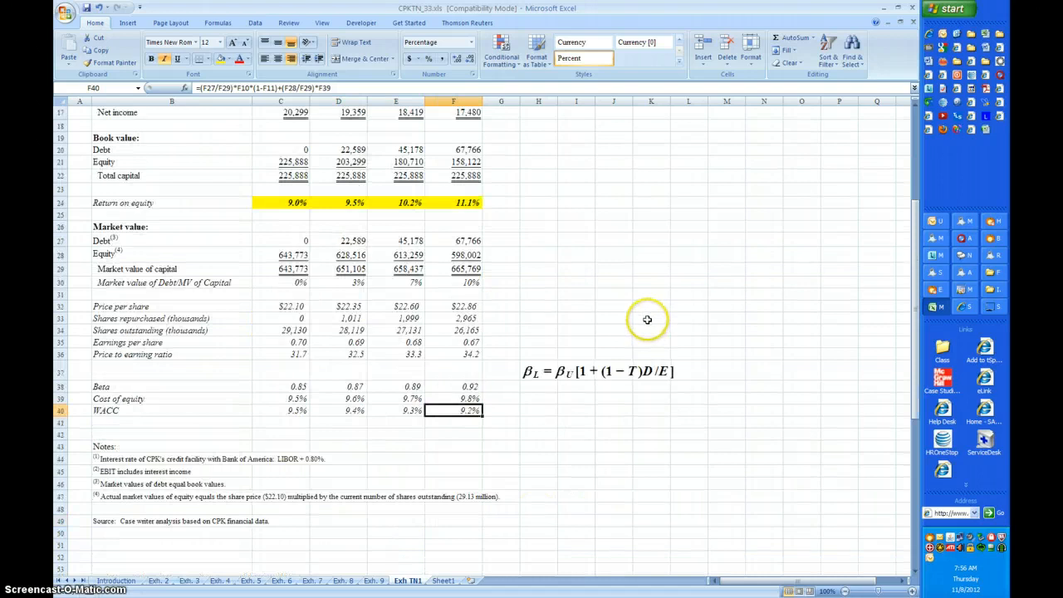
{"action": "scroll", "coordinate": [635, 241], "scroll_direction": "up", "scroll_amount": 5}
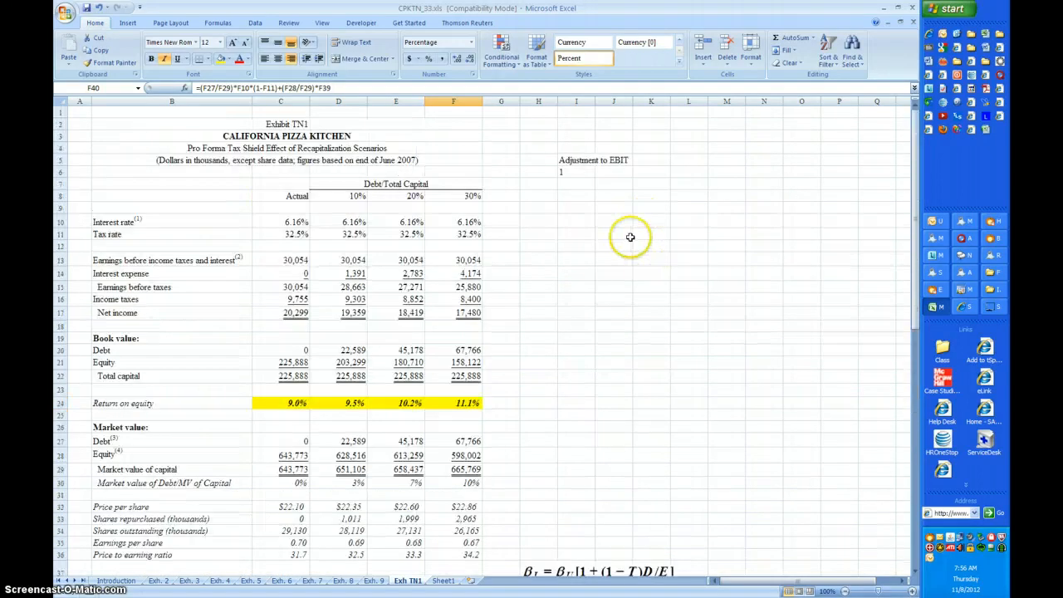
{"action": "left_click", "coordinate": [567, 172]}
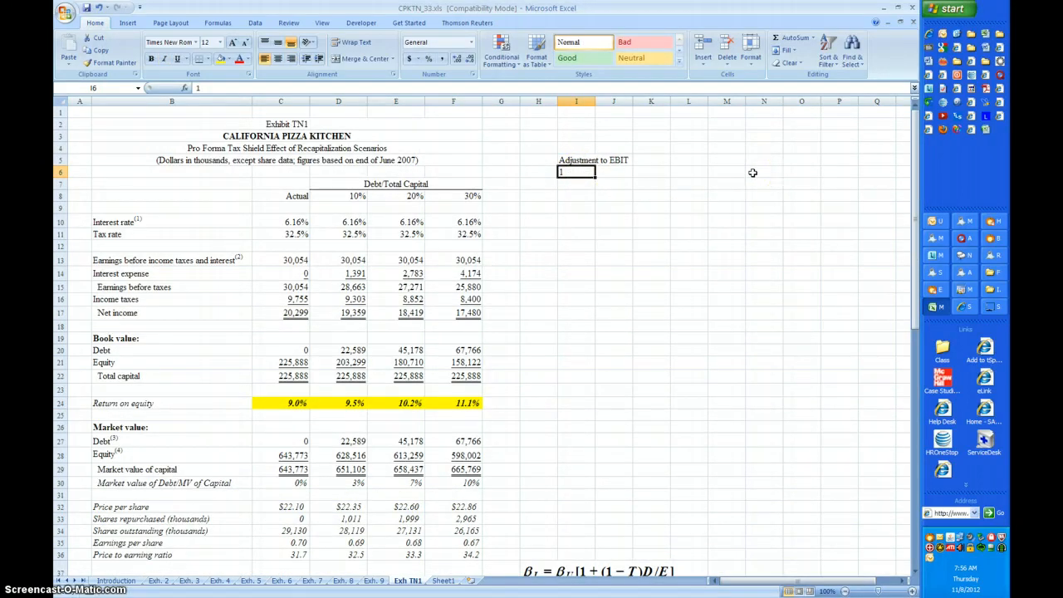